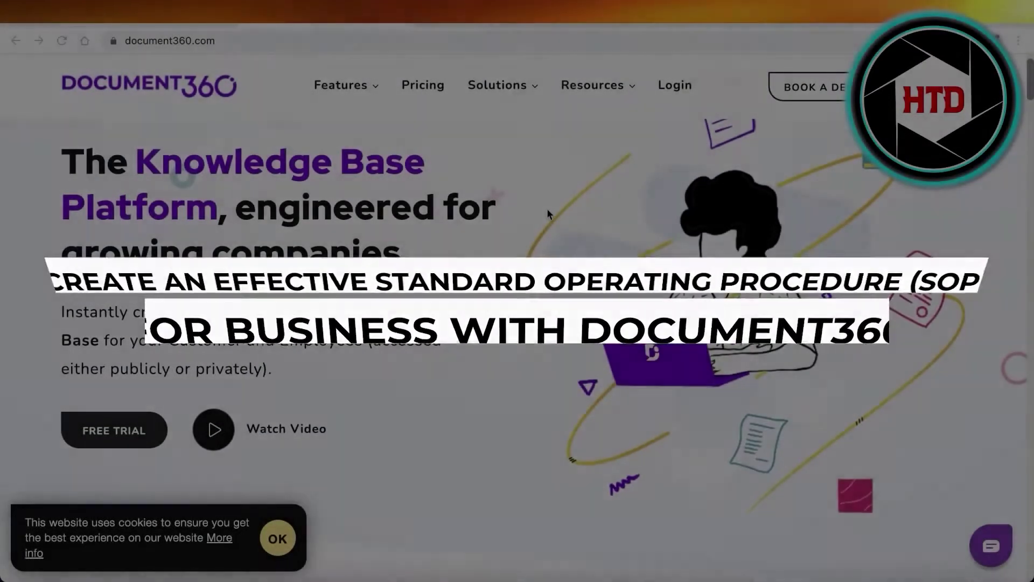
# Open the Standard Operating Procedures page from the Solutions menu.
pyautogui.scroll(1, 547, 213)
pyautogui.scroll(-5, 548, 213)
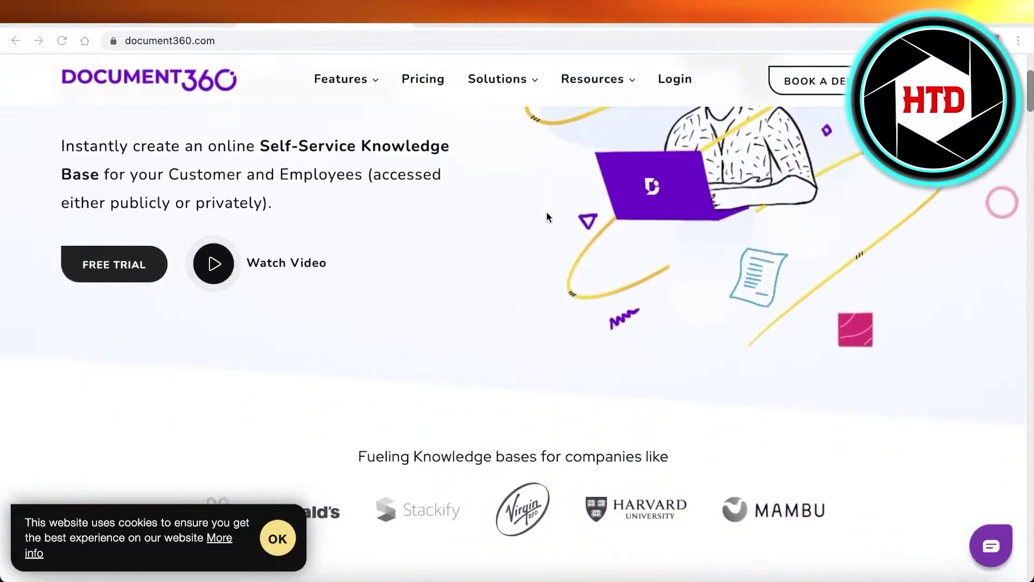
pyautogui.scroll(3, 546, 217)
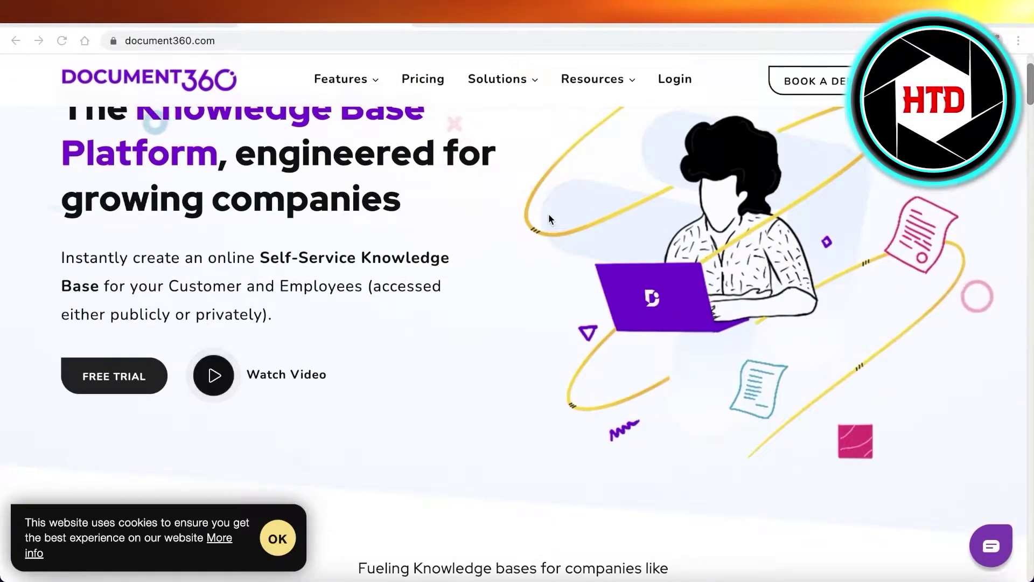
pyautogui.scroll(-4, 549, 213)
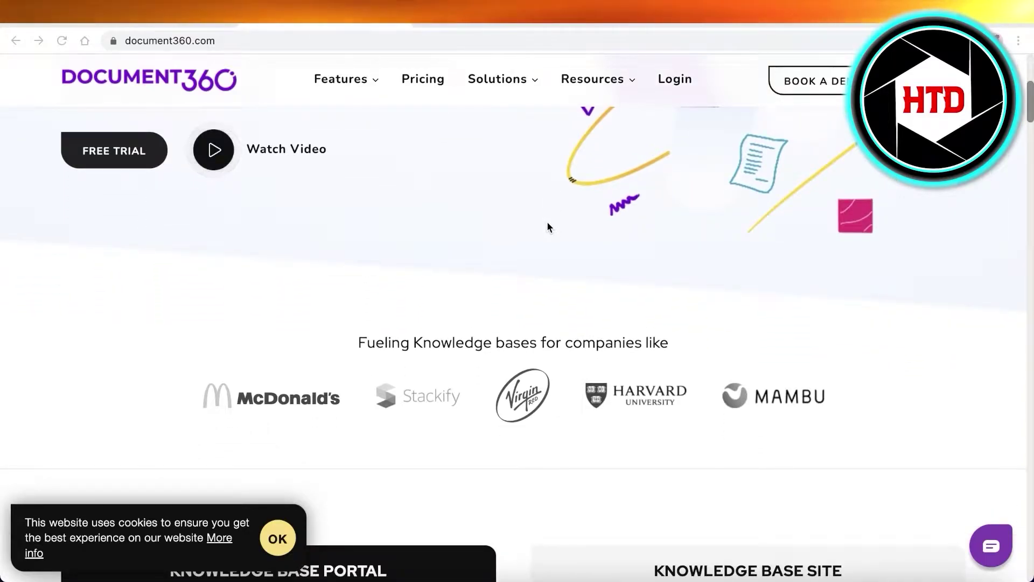
pyautogui.scroll(-12, 548, 227)
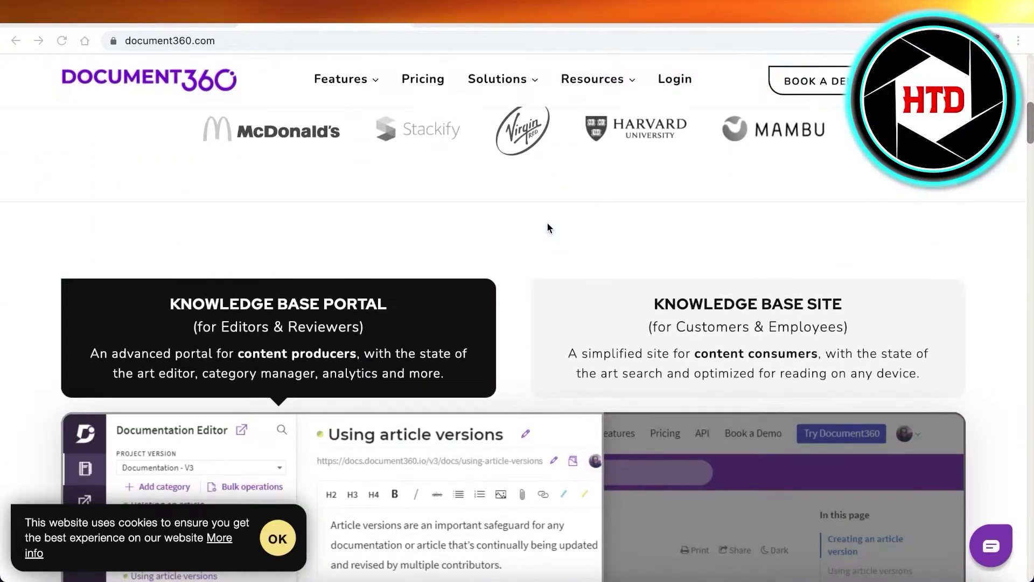
pyautogui.scroll(-14, 546, 226)
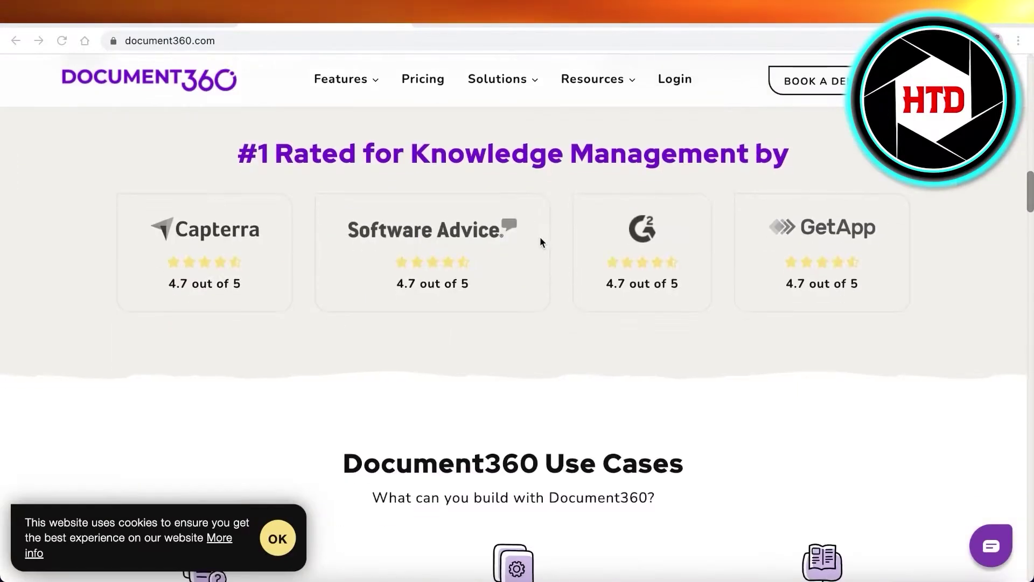
pyautogui.scroll(-6, 540, 237)
pyautogui.scroll(12, 540, 237)
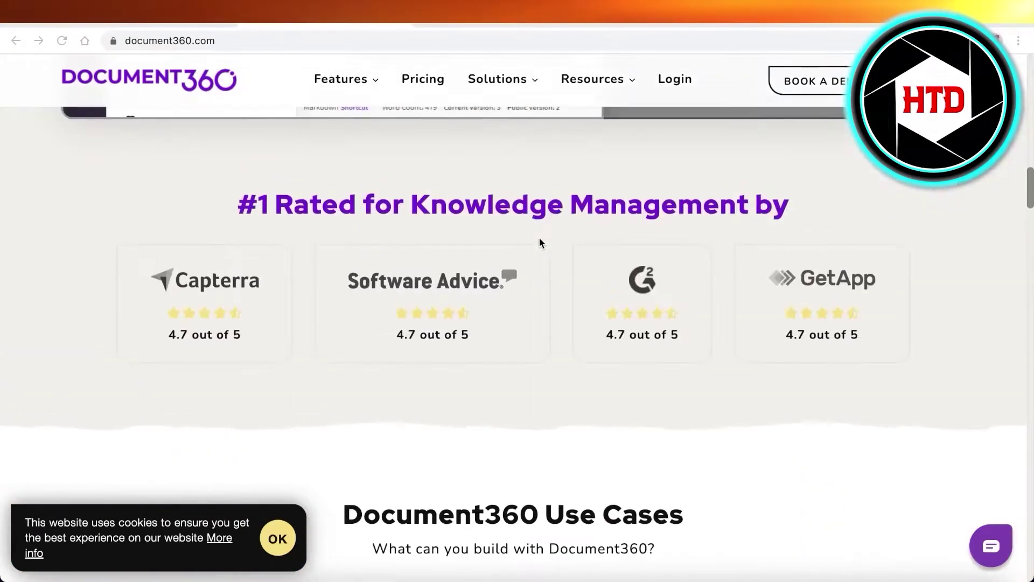
pyautogui.scroll(12, 509, 268)
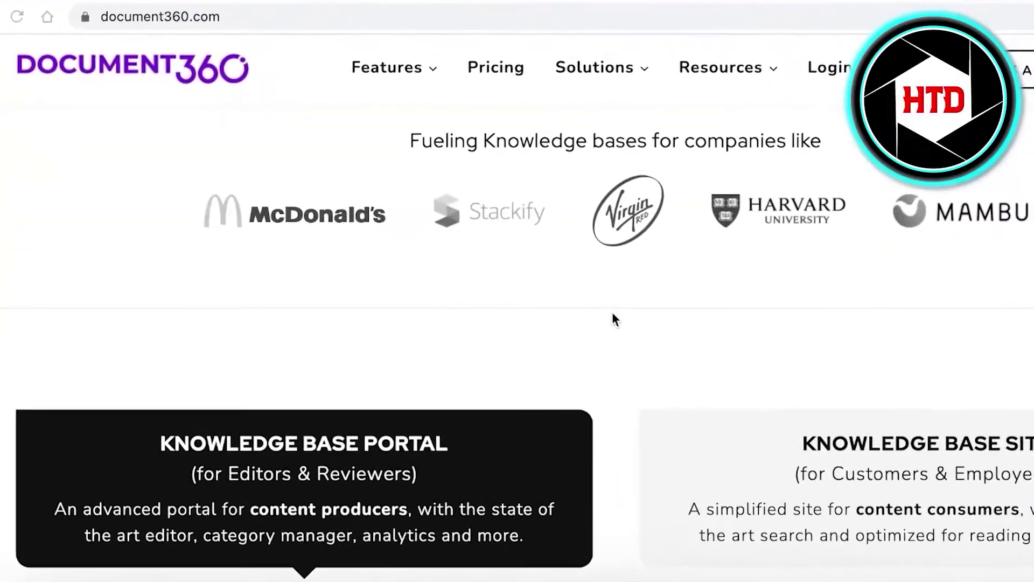
pyautogui.scroll(5, 617, 319)
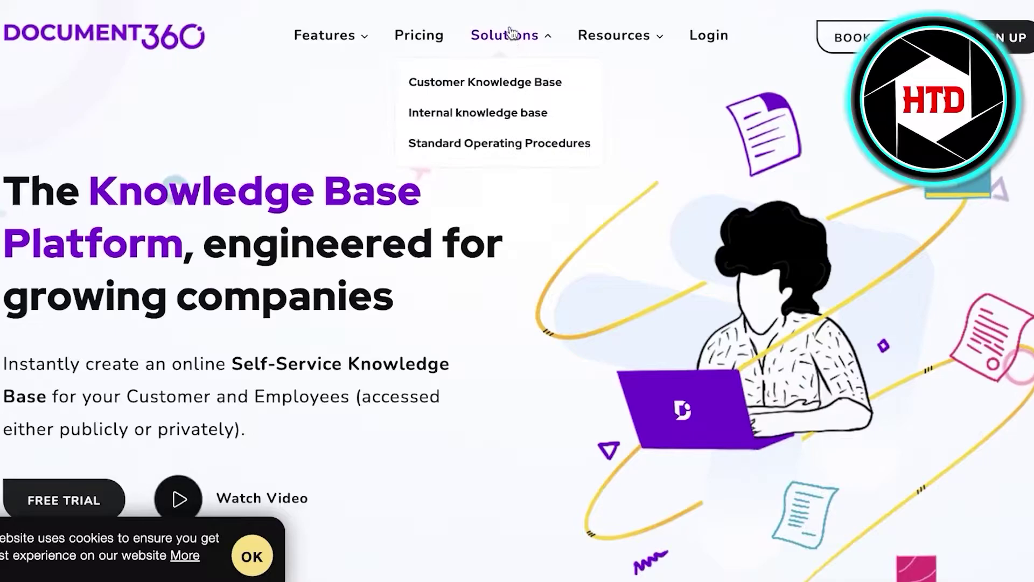
pyautogui.moveTo(534, 39)
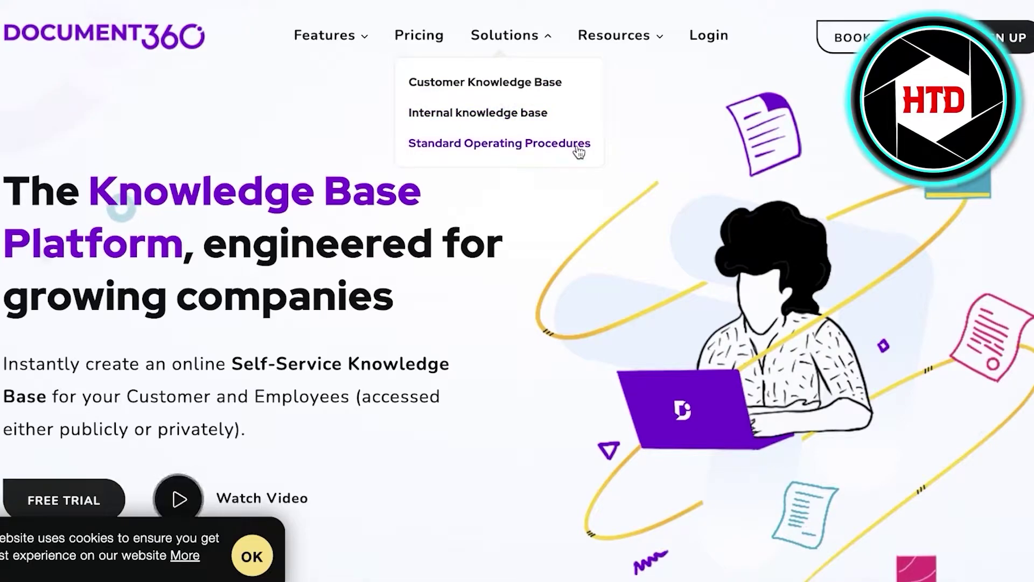
pyautogui.click(578, 153)
# Review the Standard Operating Procedures page and start the FREE TRIAL signup.
pyautogui.scroll(-5, 577, 152)
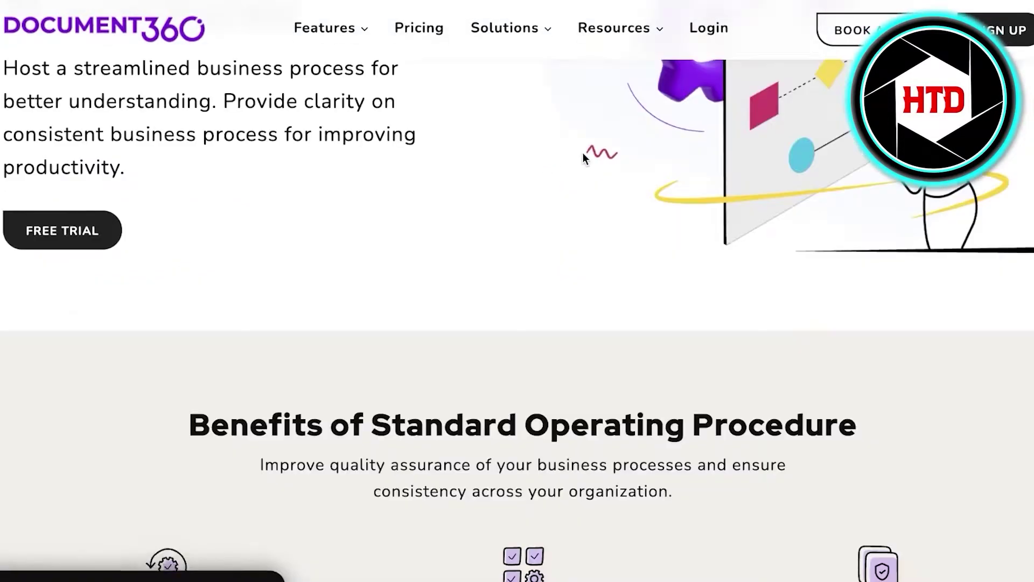
pyautogui.scroll(-5, 571, 151)
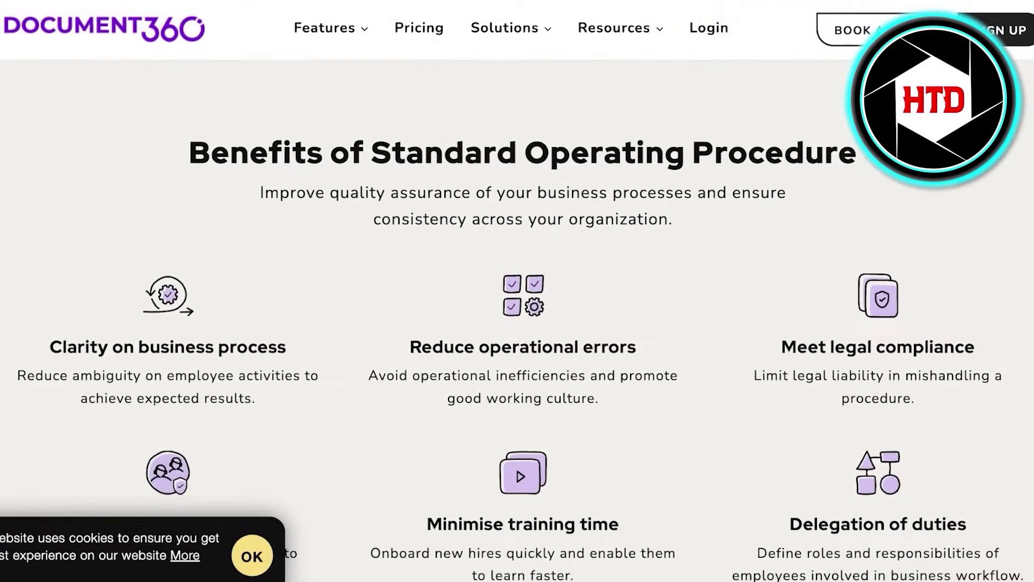
pyautogui.scroll(-2, 517, 323)
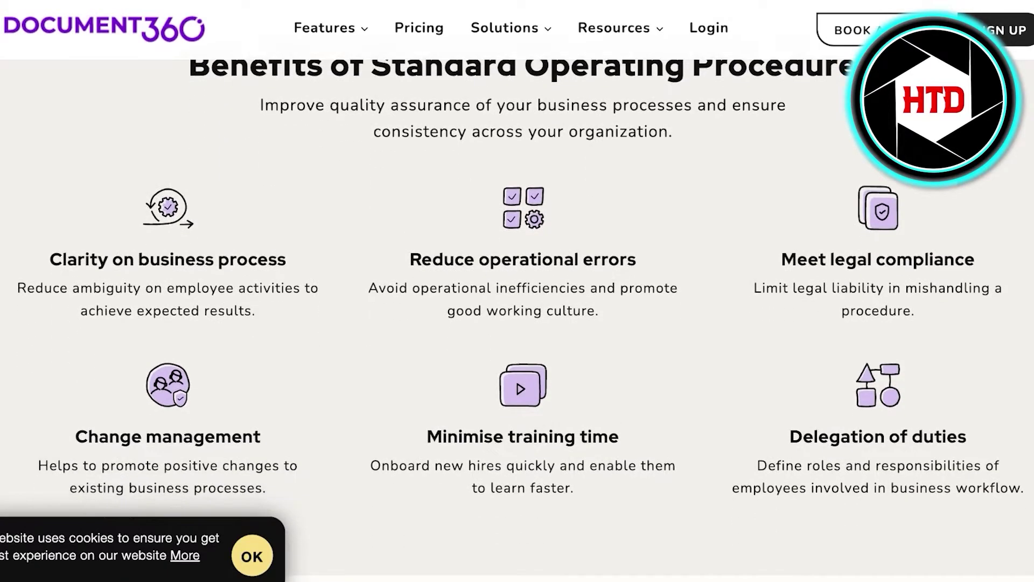
pyautogui.scroll(-1, 517, 323)
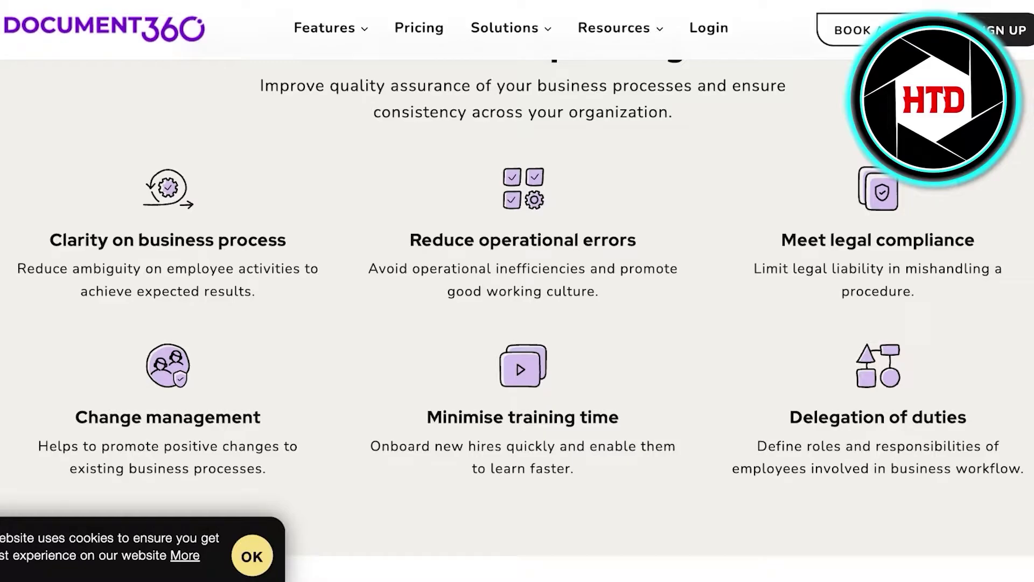
pyautogui.scroll(-1, 517, 307)
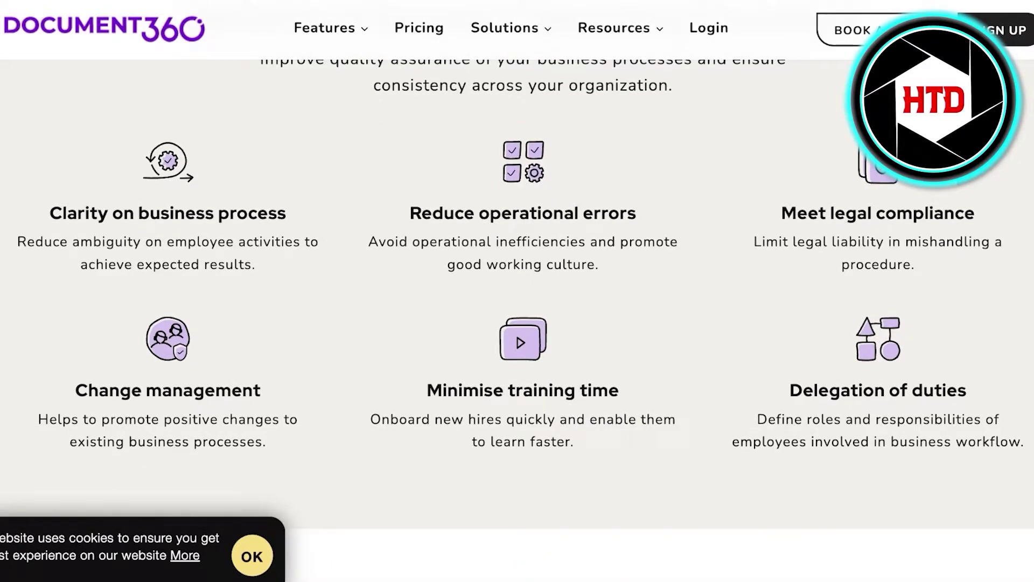
pyautogui.scroll(-10, 651, 277)
pyautogui.scroll(5, 651, 277)
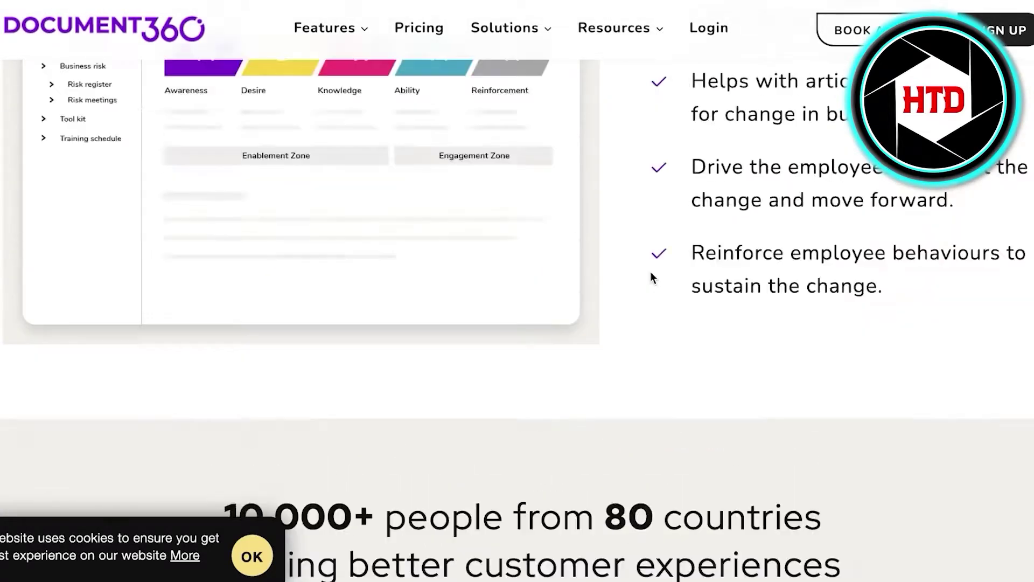
pyautogui.scroll(4, 650, 277)
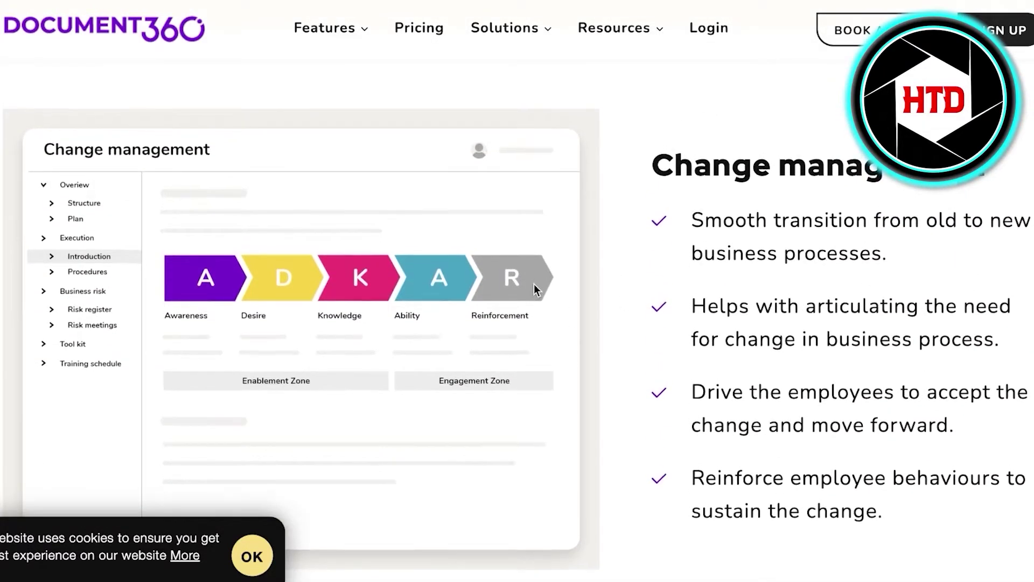
pyautogui.scroll(-1, 534, 285)
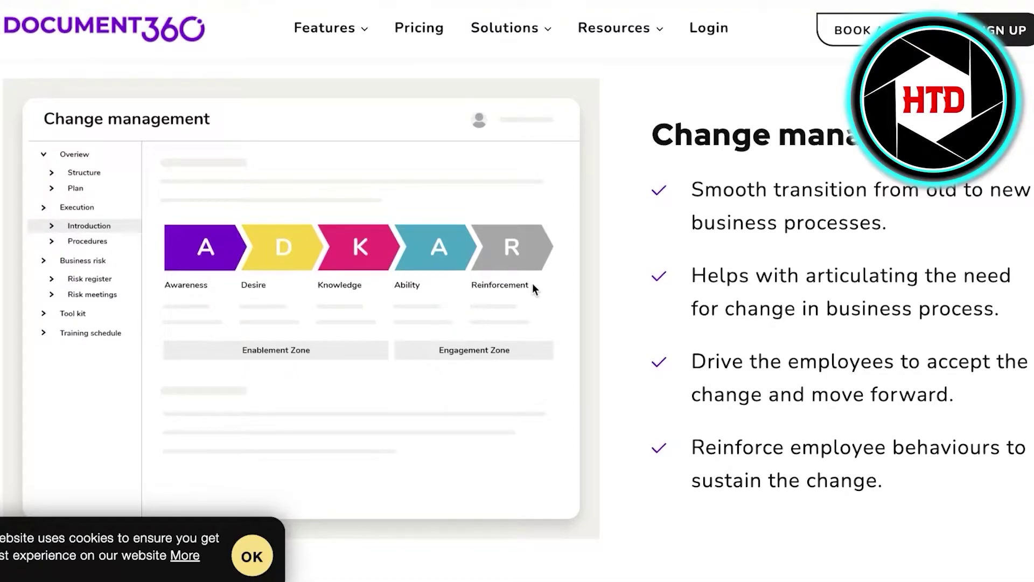
pyautogui.scroll(-1, 533, 289)
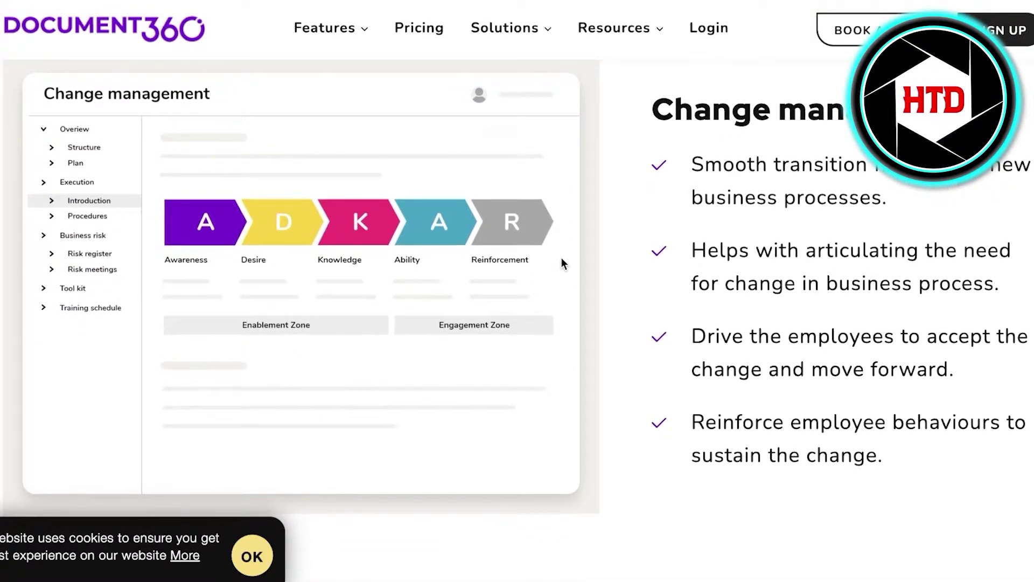
pyautogui.scroll(-12, 389, 239)
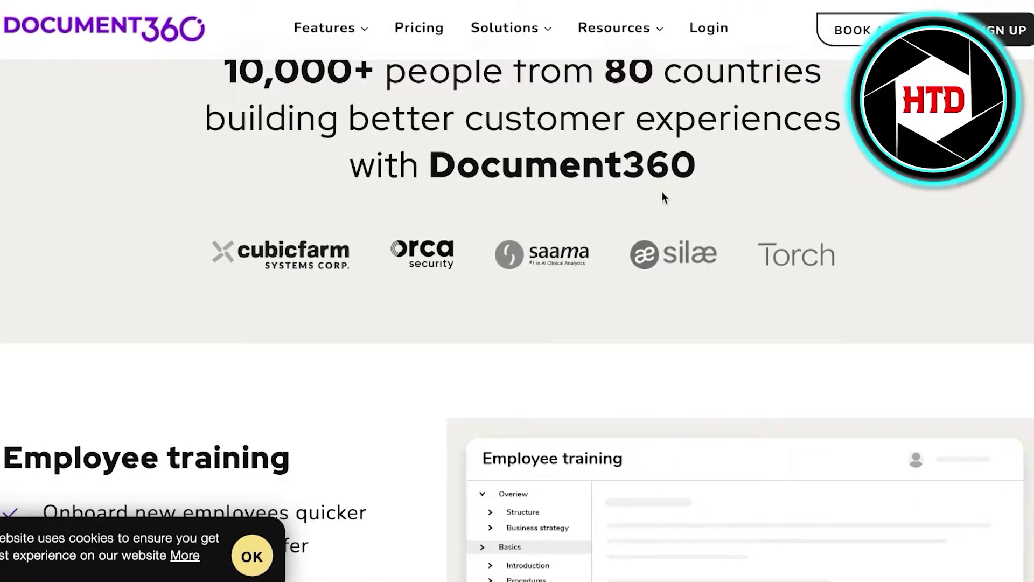
pyautogui.scroll(-10, 668, 205)
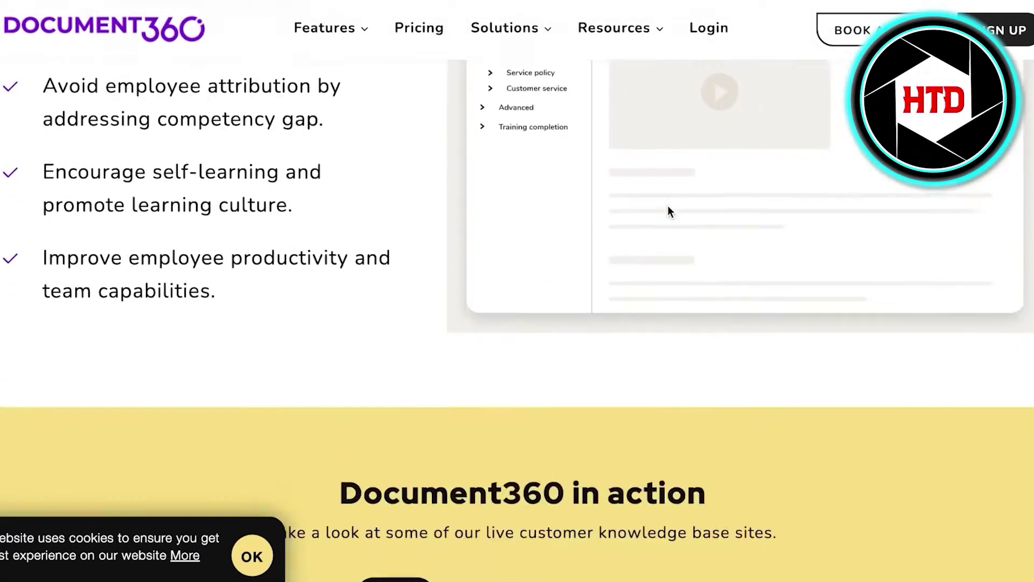
pyautogui.scroll(-10, 667, 206)
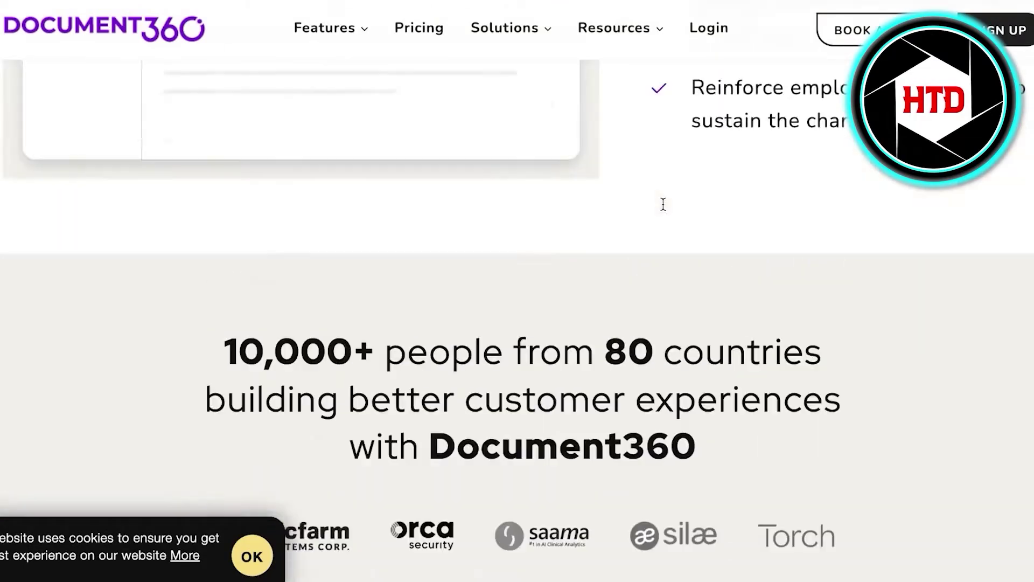
pyautogui.scroll(15, 663, 204)
pyautogui.scroll(-3, 203, 231)
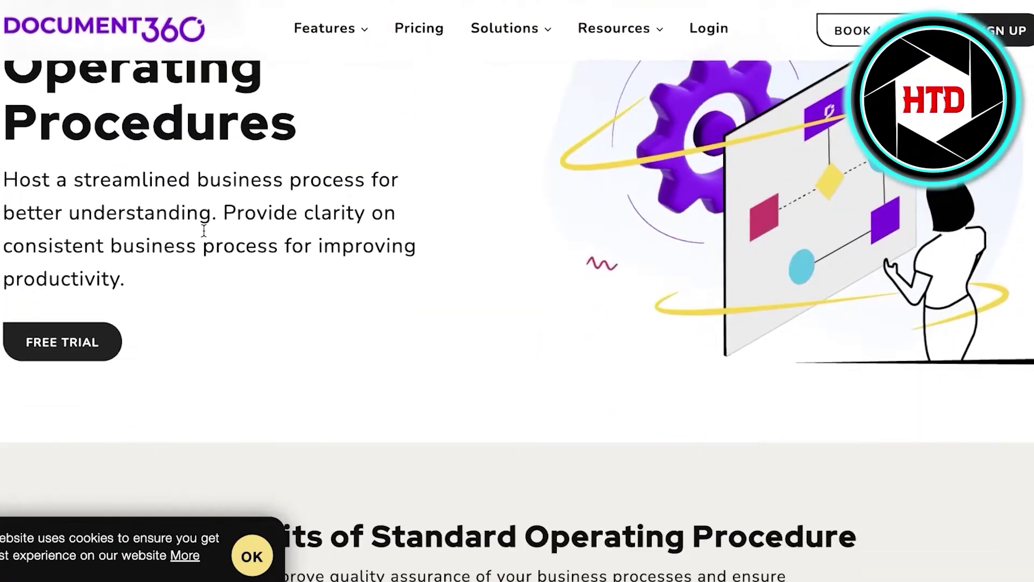
pyautogui.click(96, 339)
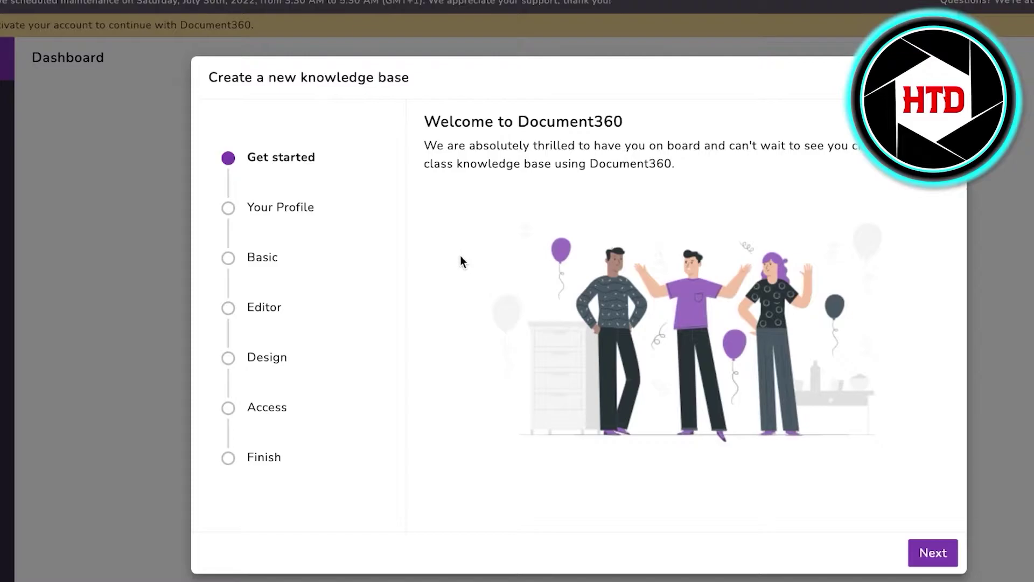
# Move past Get started, save the profile, and go to the knowledge base Name field.
pyautogui.click(931, 553)
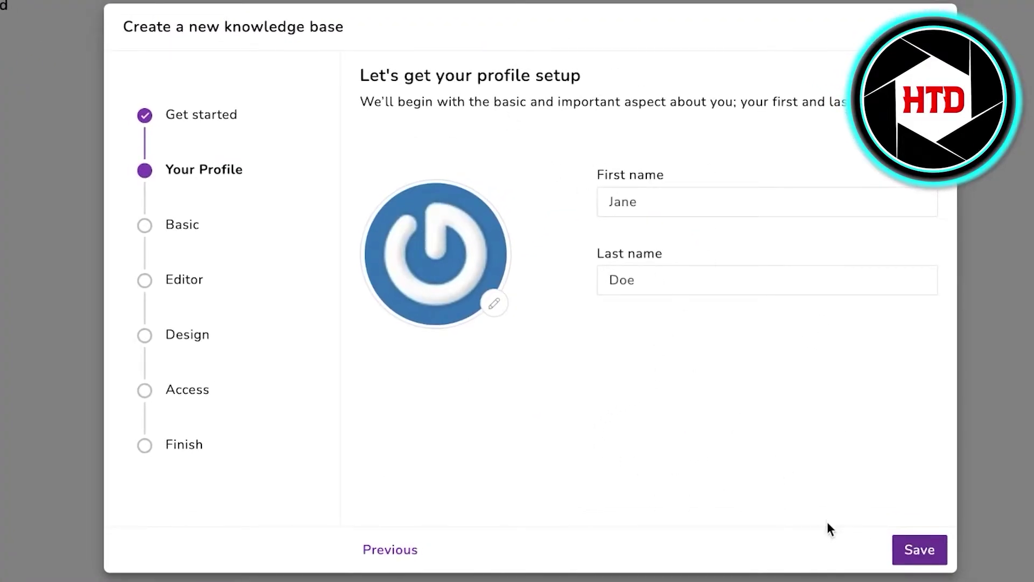
pyautogui.click(916, 547)
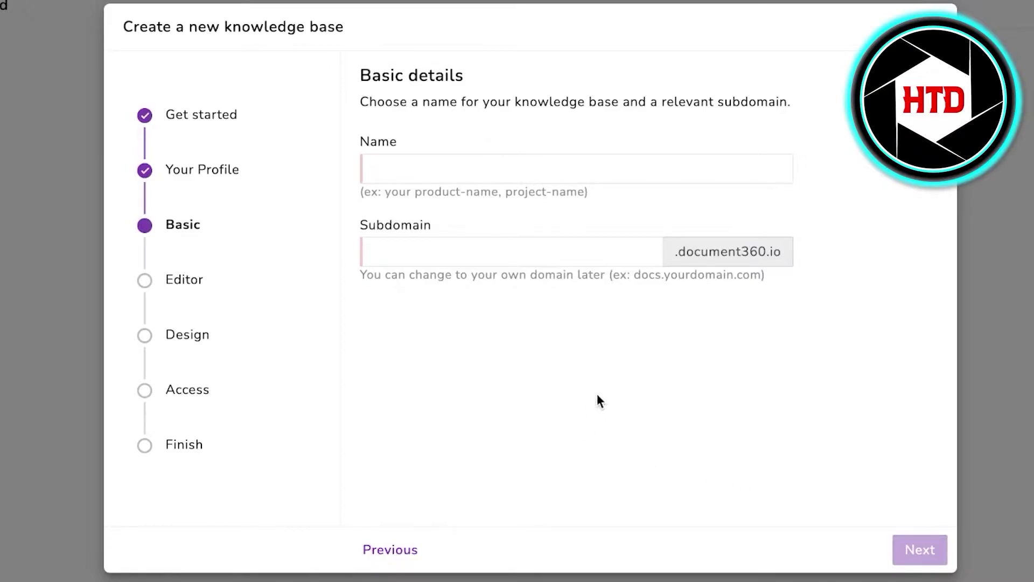
pyautogui.click(648, 161)
# Name the knowledge base 'Event Management' and keep Markdown as the default editor.
pyautogui.write('Event Management')
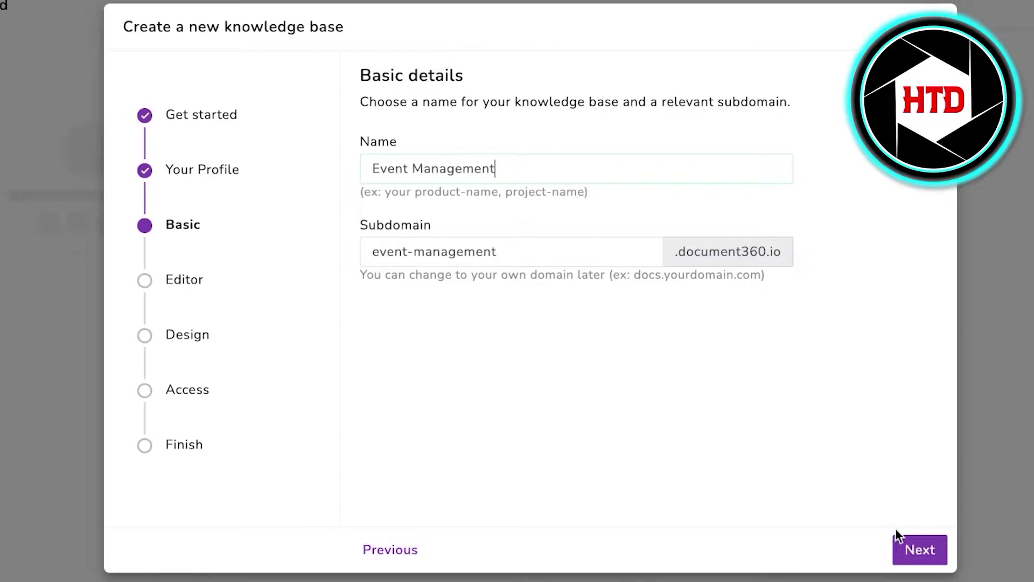
pyautogui.click(916, 548)
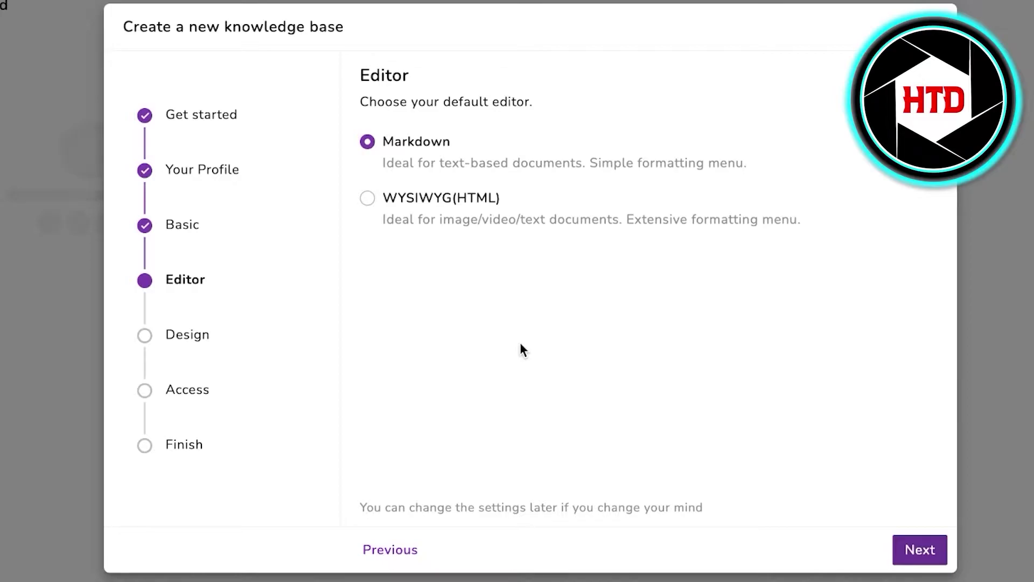
pyautogui.click(918, 551)
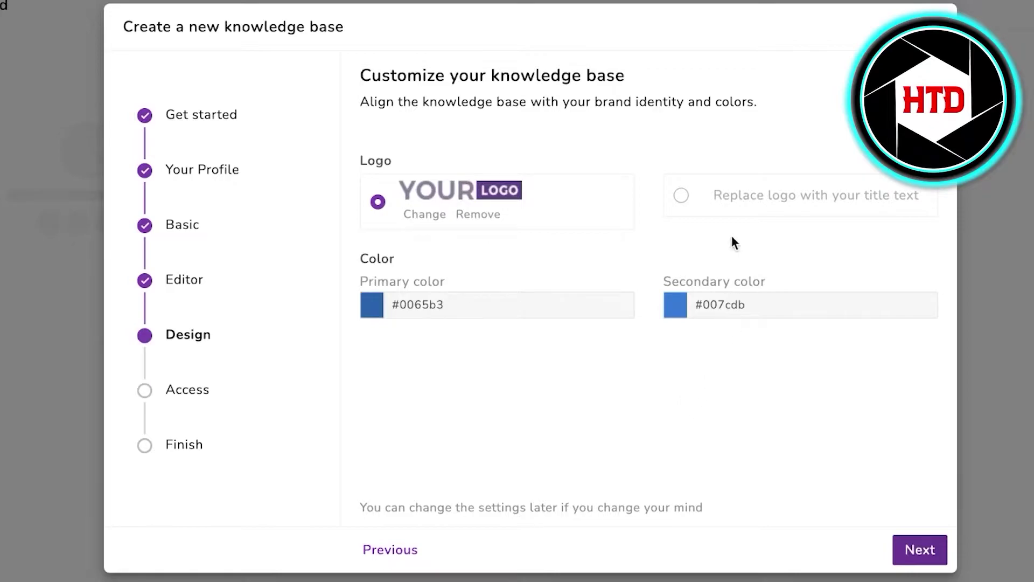
# Replace the logo with the title text and set the primary colour to pink #ec6bdf.
pyautogui.click(725, 201)
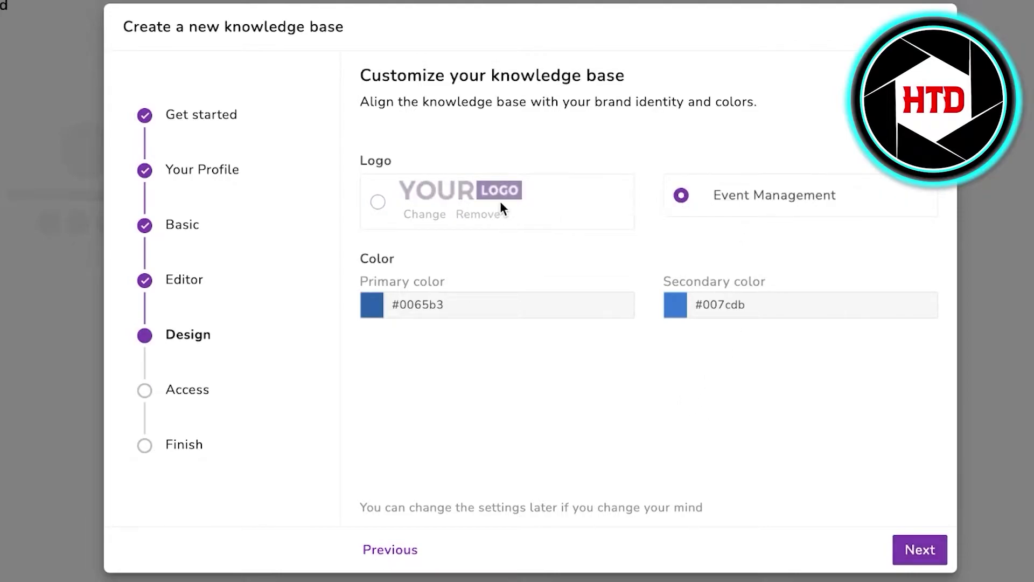
pyautogui.click(409, 193)
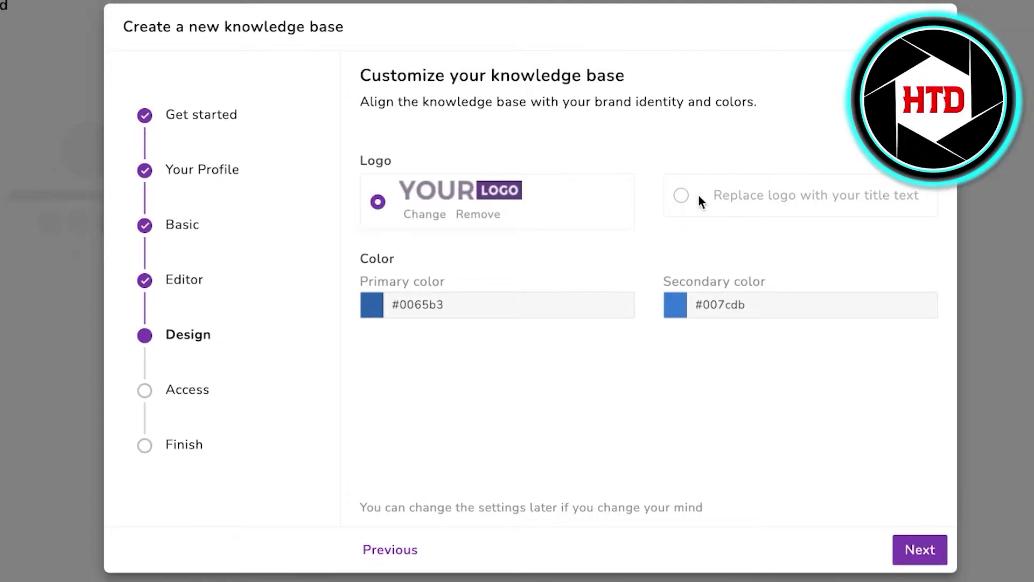
pyautogui.click(697, 195)
pyautogui.click(379, 305)
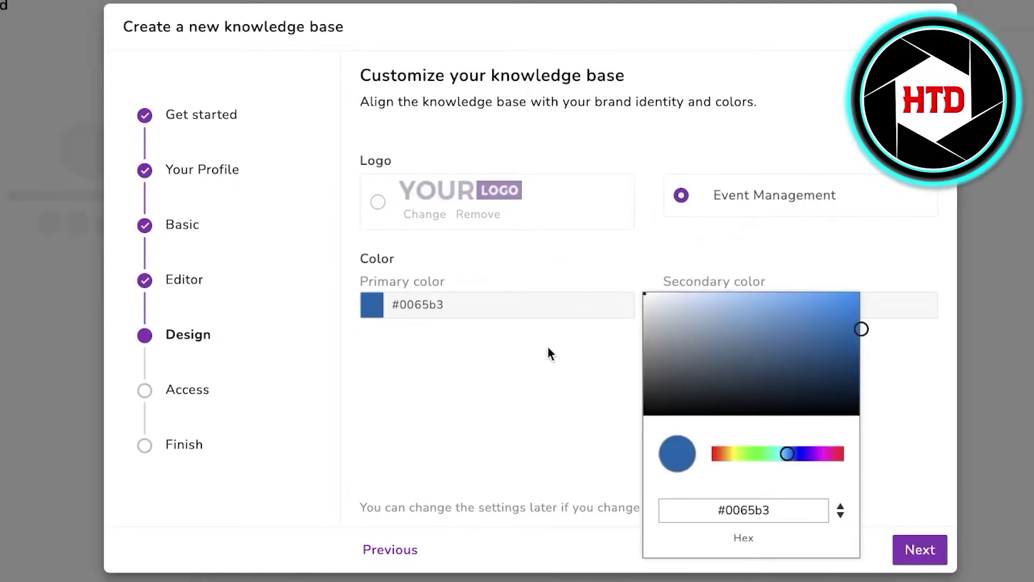
pyautogui.click(682, 337)
pyautogui.click(823, 452)
pyautogui.click(759, 302)
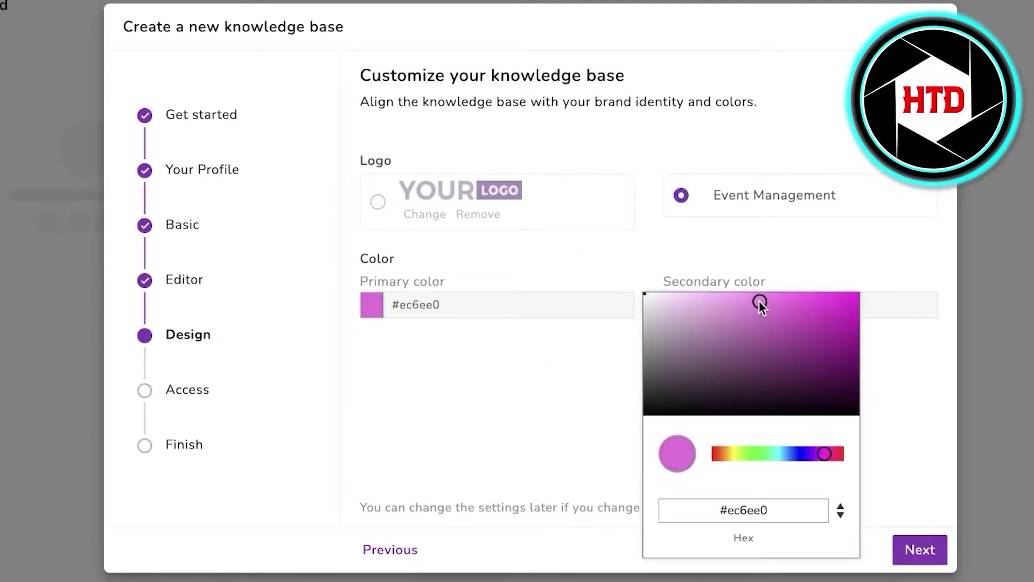
pyautogui.click(699, 232)
# Set the secondary colour to light purple #a090df and go on to Access.
pyautogui.click(677, 304)
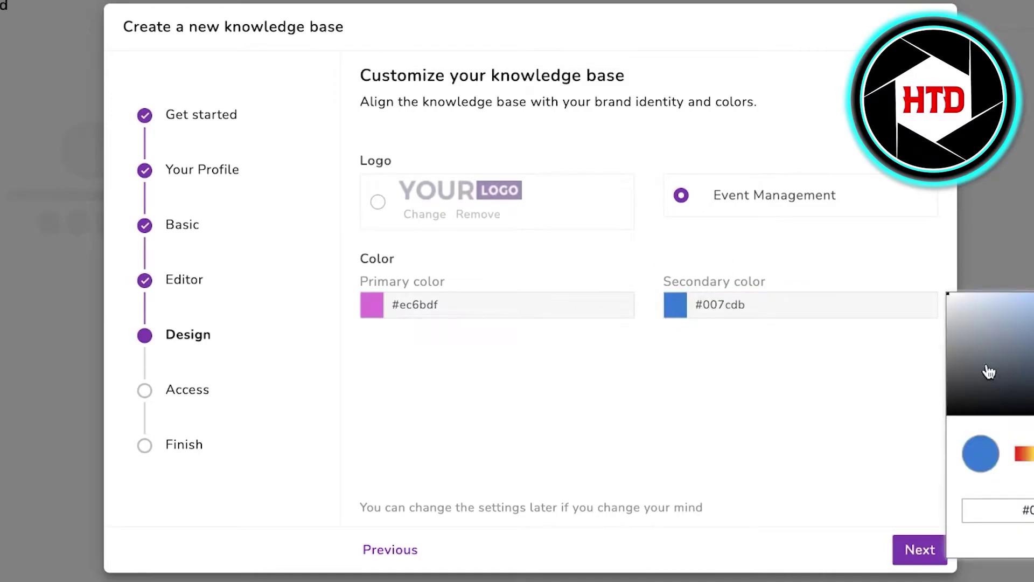
pyautogui.moveTo(968, 345); pyautogui.dragTo(988, 347)
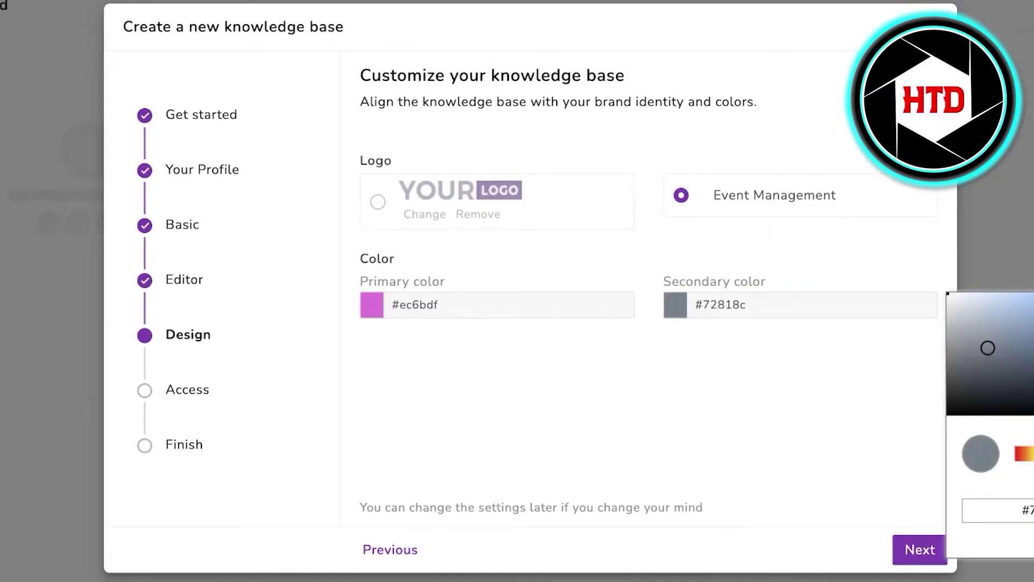
pyautogui.moveTo(1027, 454); pyautogui.dragTo(1033, 454)
pyautogui.moveTo(1013, 345); pyautogui.dragTo(1024, 315)
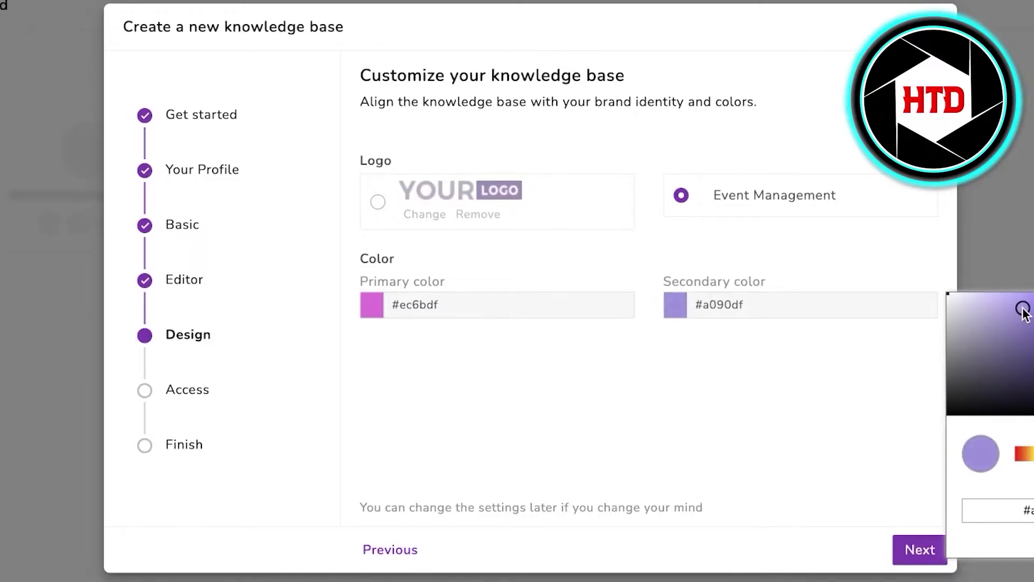
pyautogui.click(677, 441)
pyautogui.click(919, 549)
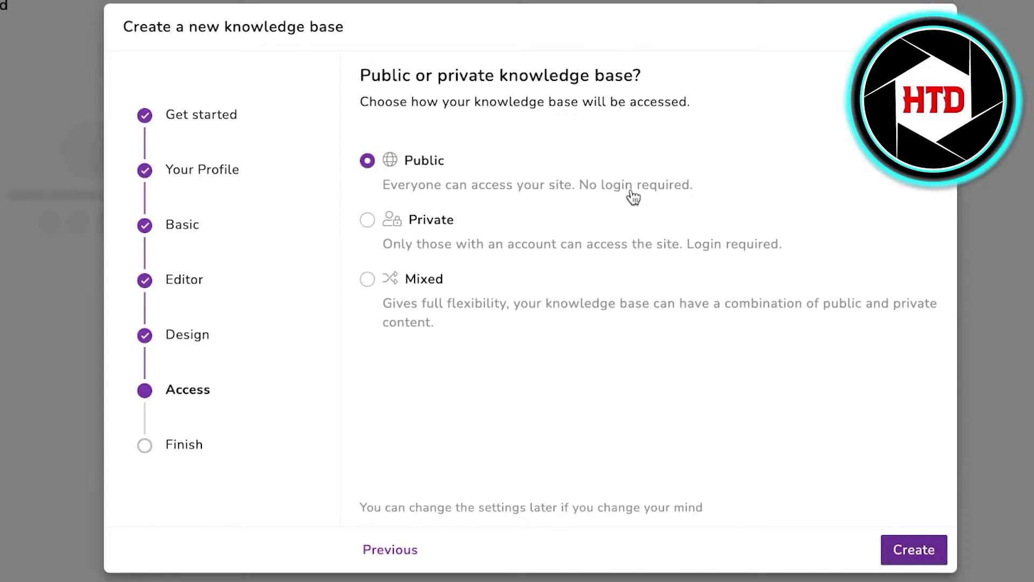
# Set the knowledge base access to Private and create Event Management.
pyautogui.click(463, 238)
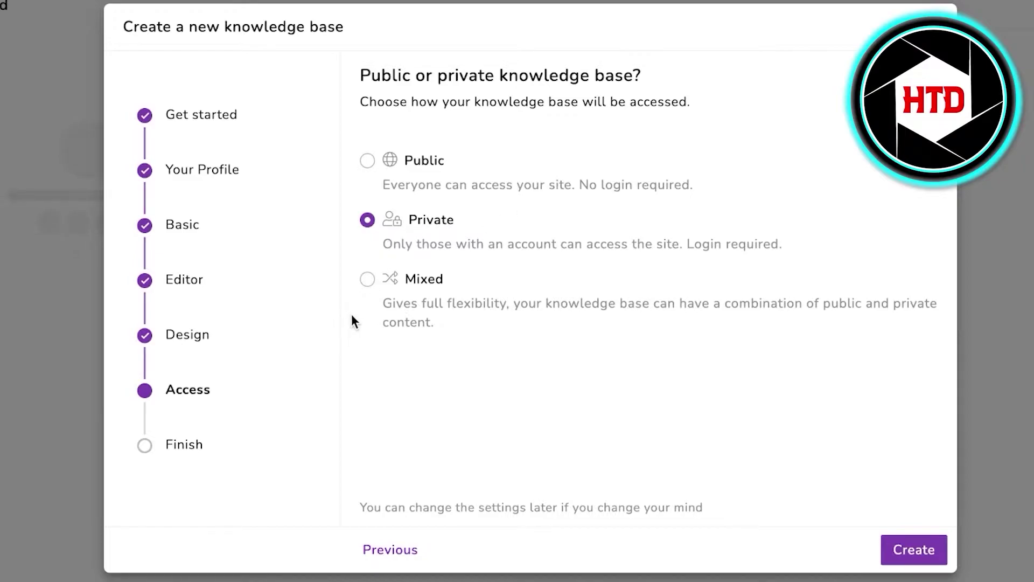
pyautogui.click(407, 287)
pyautogui.click(427, 226)
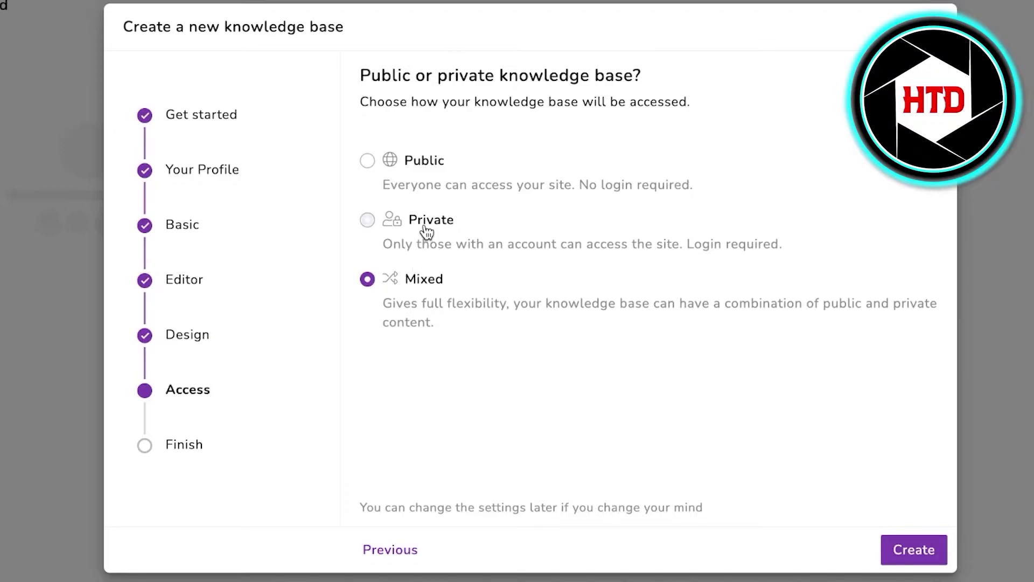
pyautogui.click(896, 558)
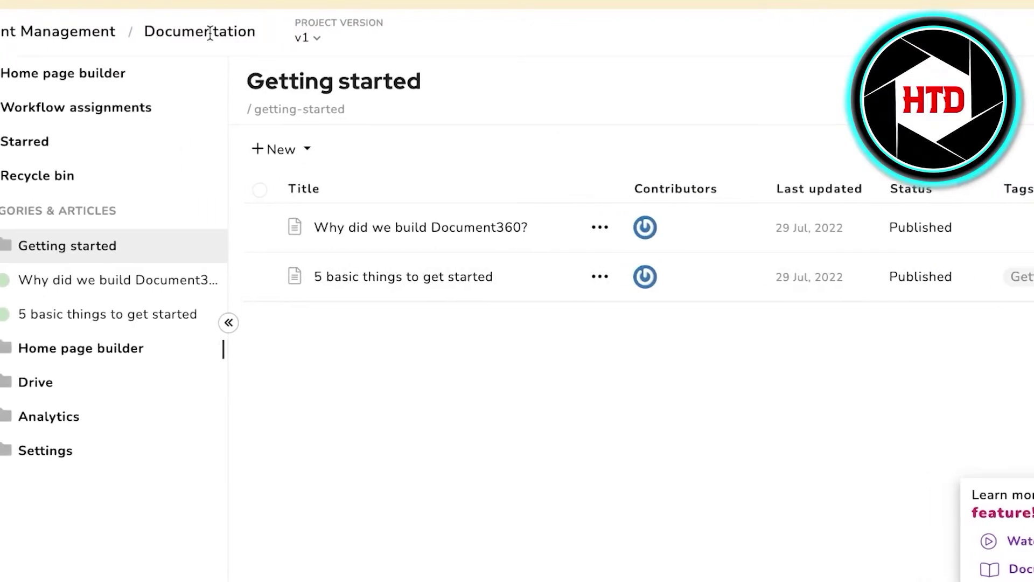
# Open the Documentation section to list the sample Getting started articles.
pyautogui.click(15, 80)
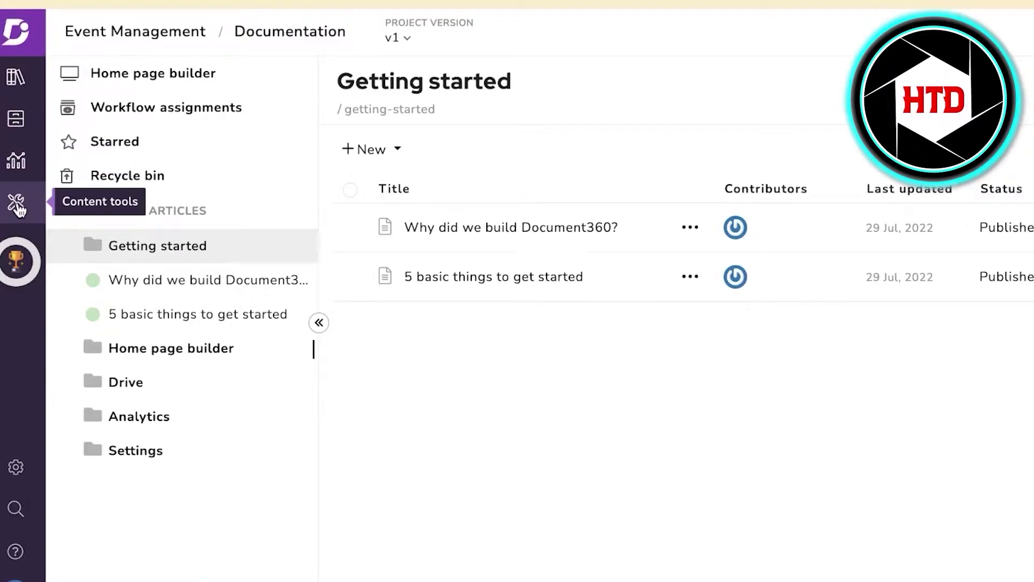
pyautogui.click(15, 79)
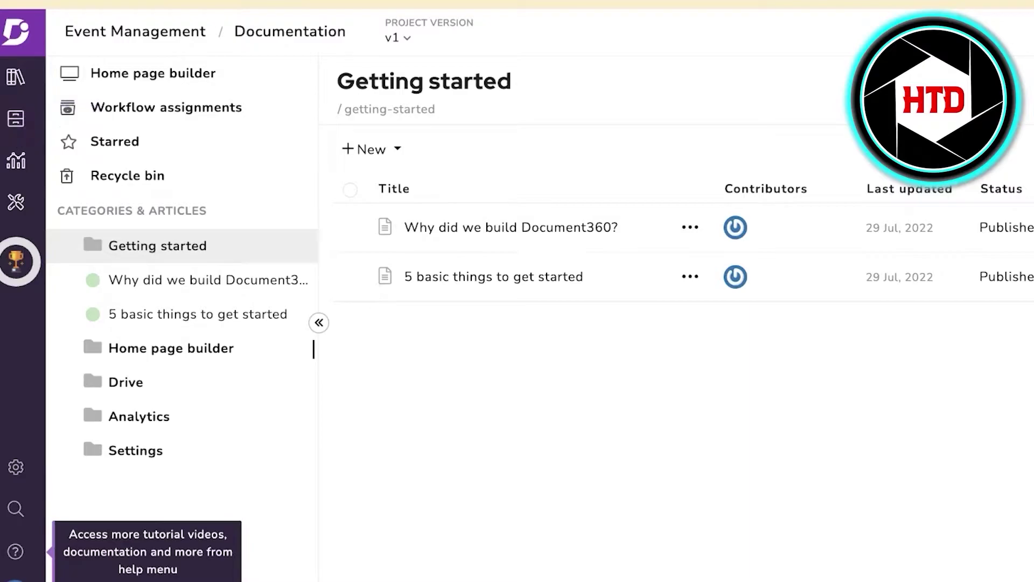
# Clear the sample categories and articles, then reopen the Event Management project.
pyautogui.click(962, 4)
pyautogui.click(842, 111)
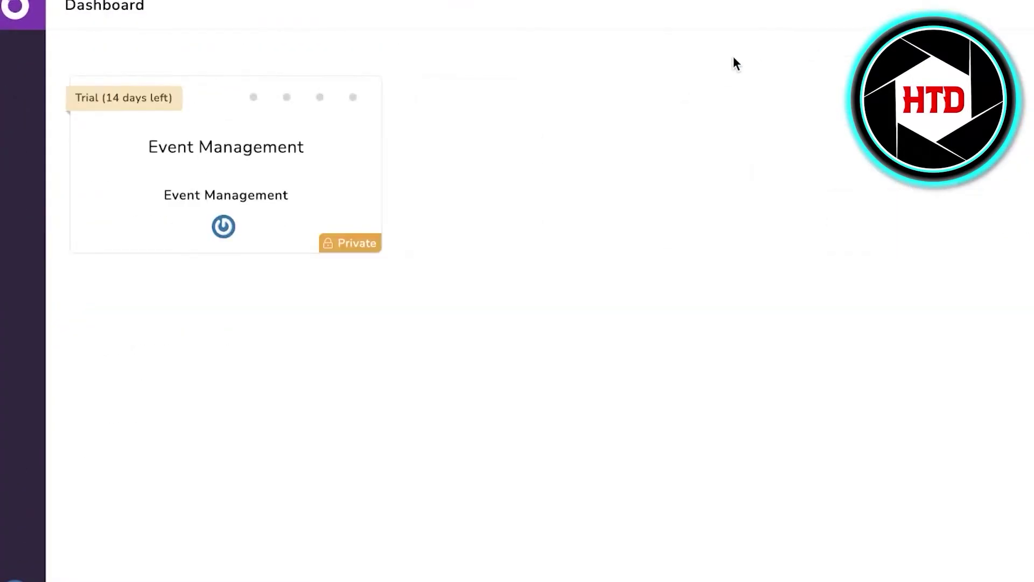
pyautogui.click(249, 178)
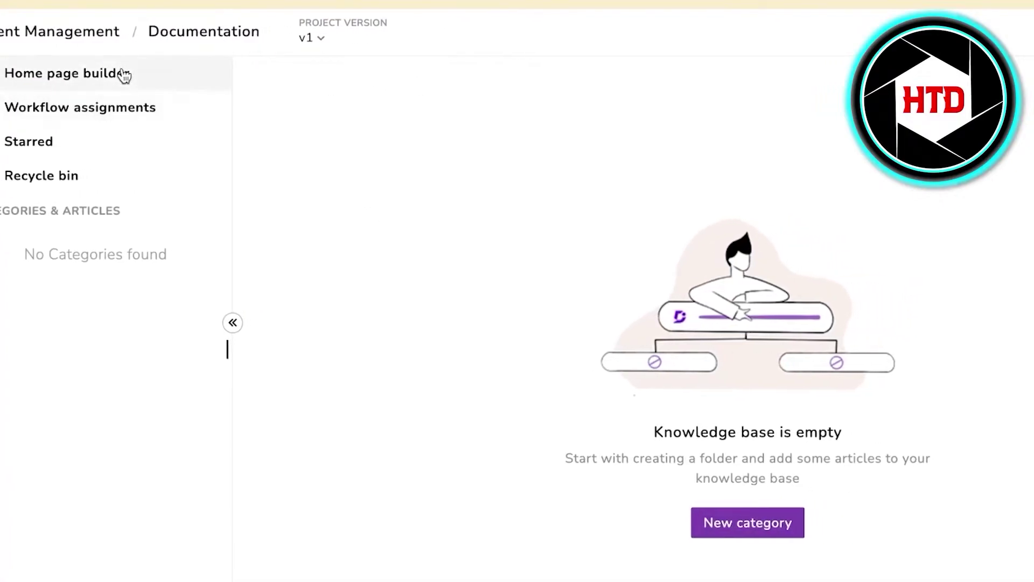
# Review the Home page builder page.
pyautogui.click(173, 74)
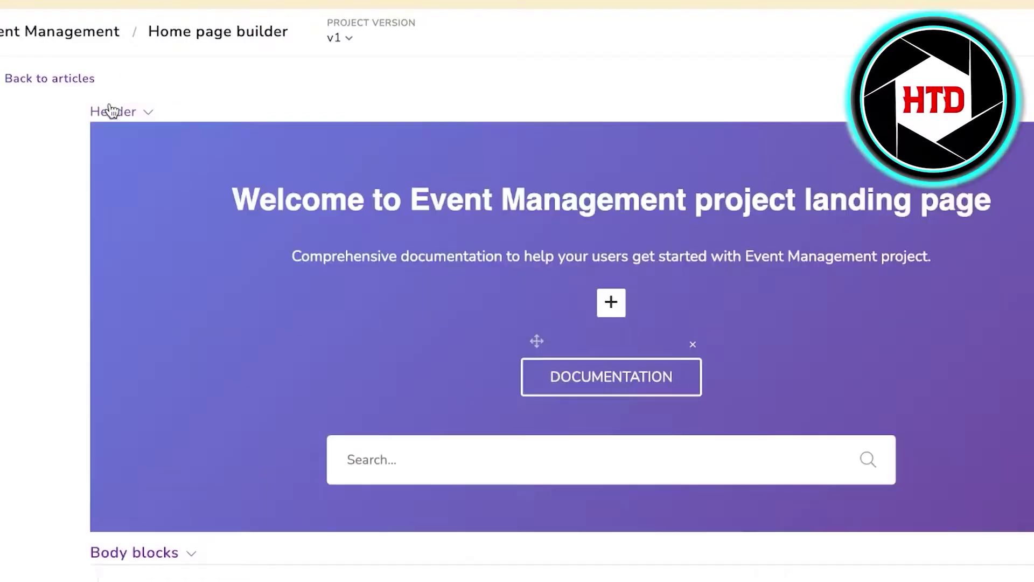
pyautogui.scroll(-6, 614, 411)
pyautogui.scroll(1, 490, 242)
pyautogui.scroll(-2, 487, 248)
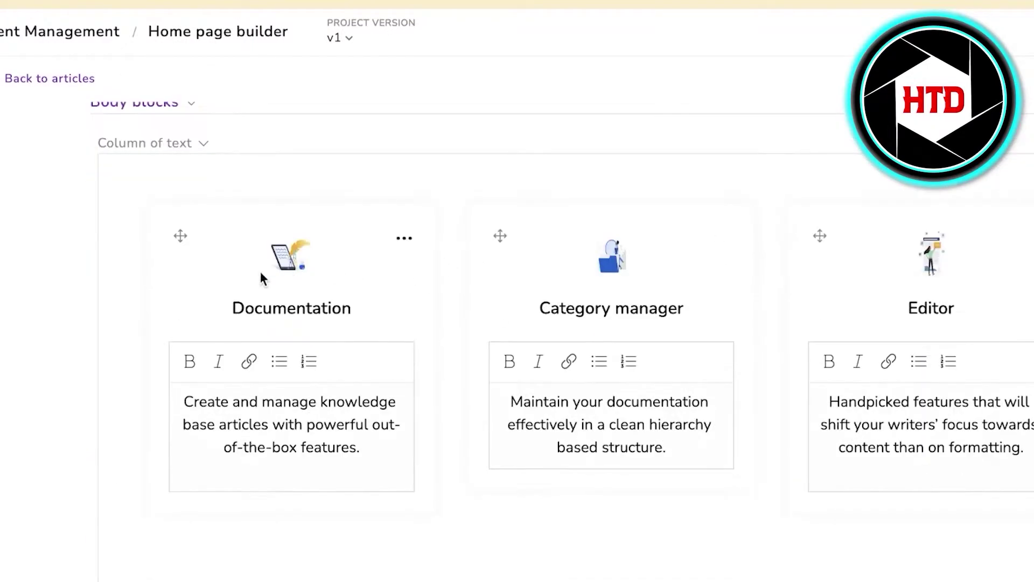
pyautogui.scroll(-10, 929, 249)
pyautogui.scroll(10, 1016, 259)
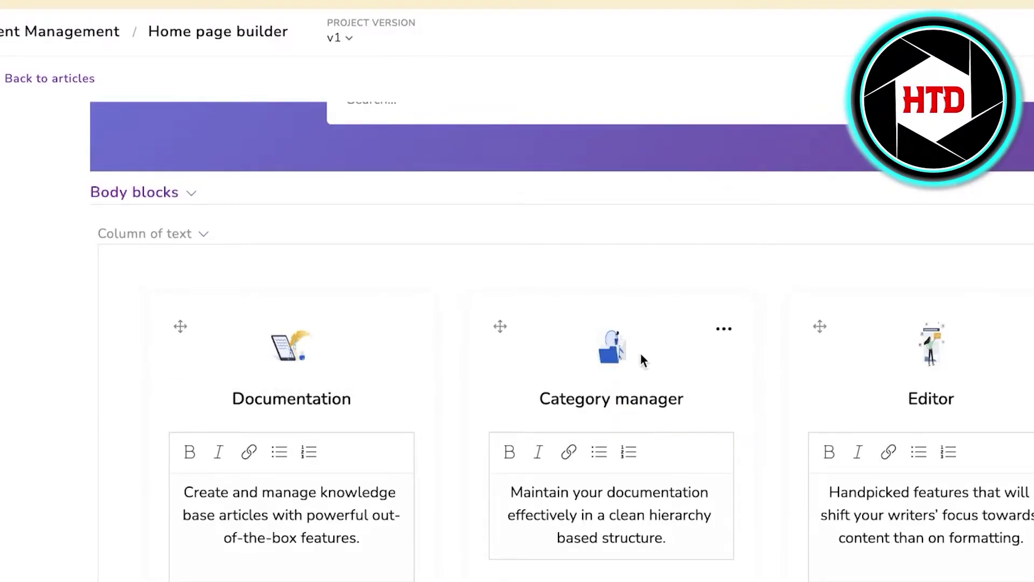
pyautogui.scroll(-2, 889, 291)
pyautogui.scroll(-10, 515, 261)
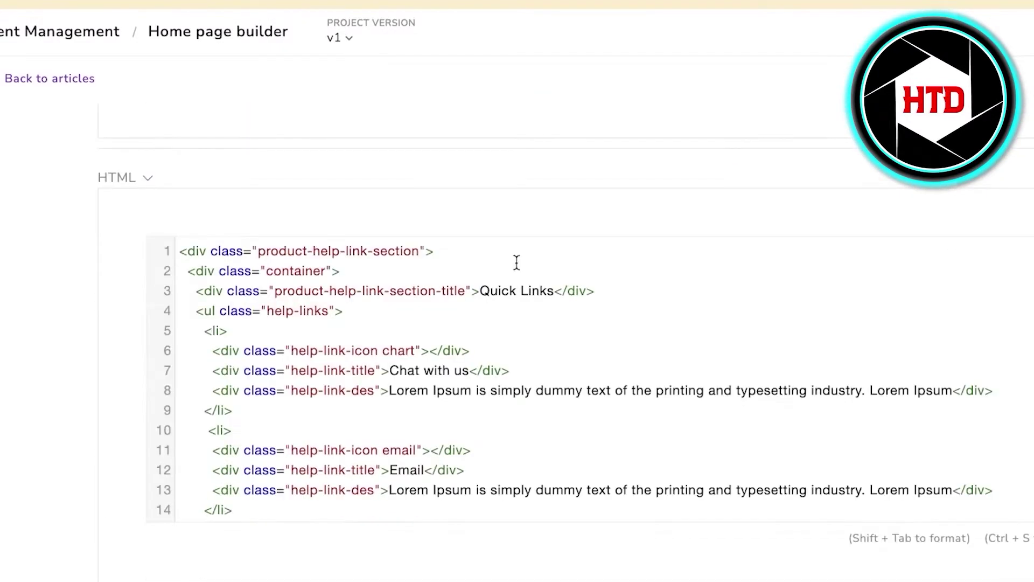
pyautogui.scroll(8, 555, 180)
pyautogui.scroll(10, 208, 162)
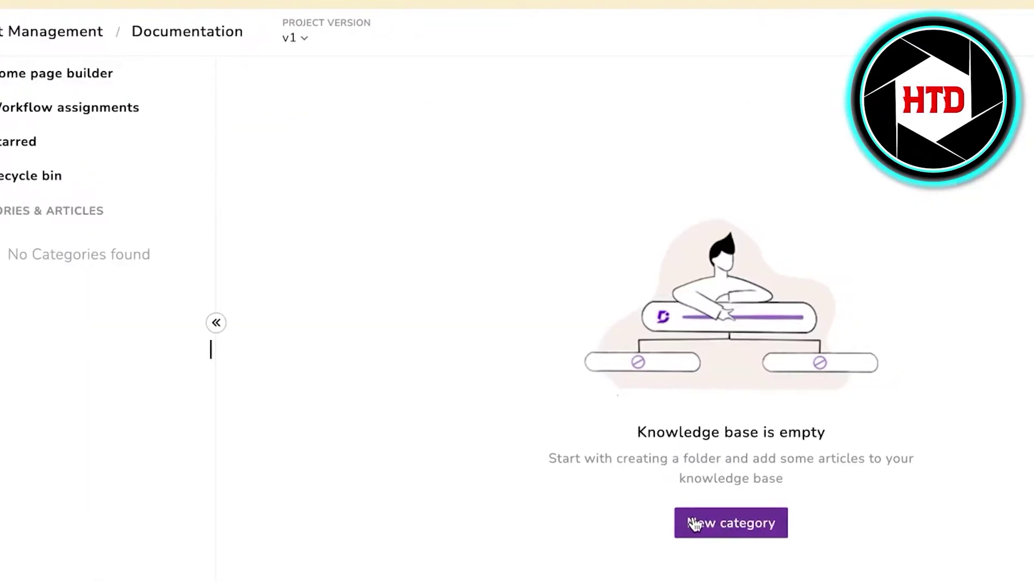
# Create the 'Customer Complaints' category with a 'Quality Complaints' subcategory inside it.
pyautogui.click(710, 522)
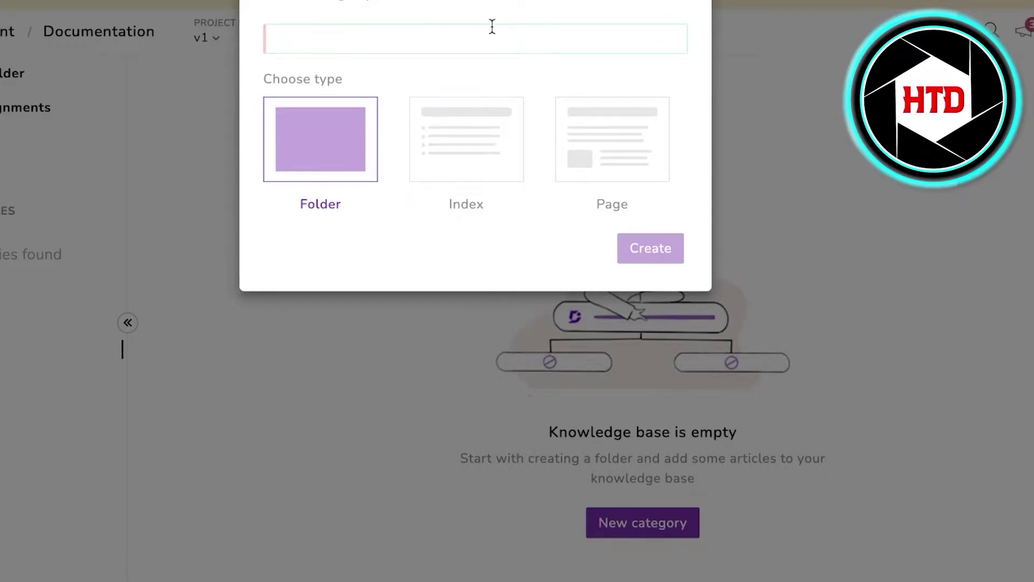
pyautogui.click(650, 248)
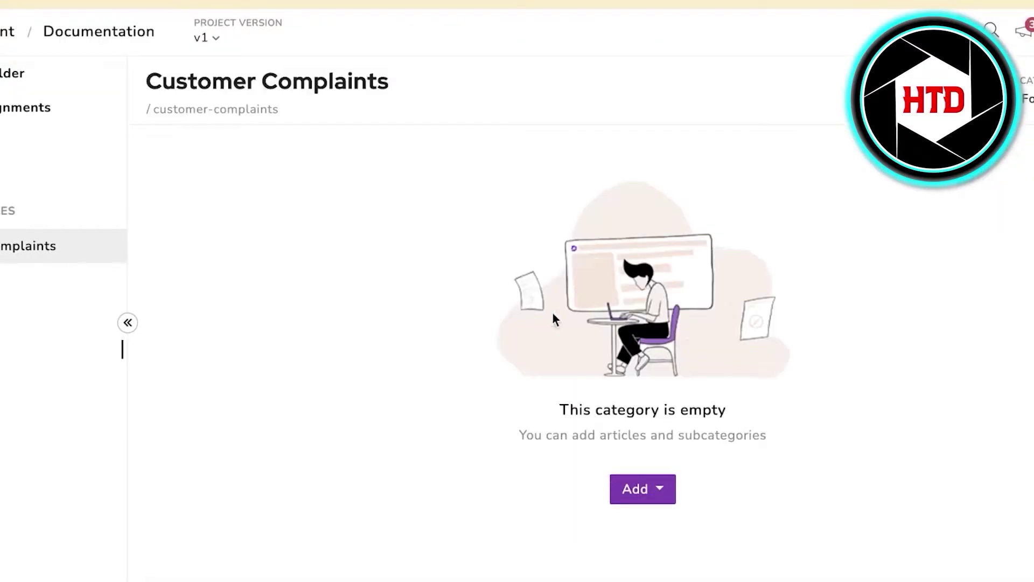
pyautogui.click(625, 490)
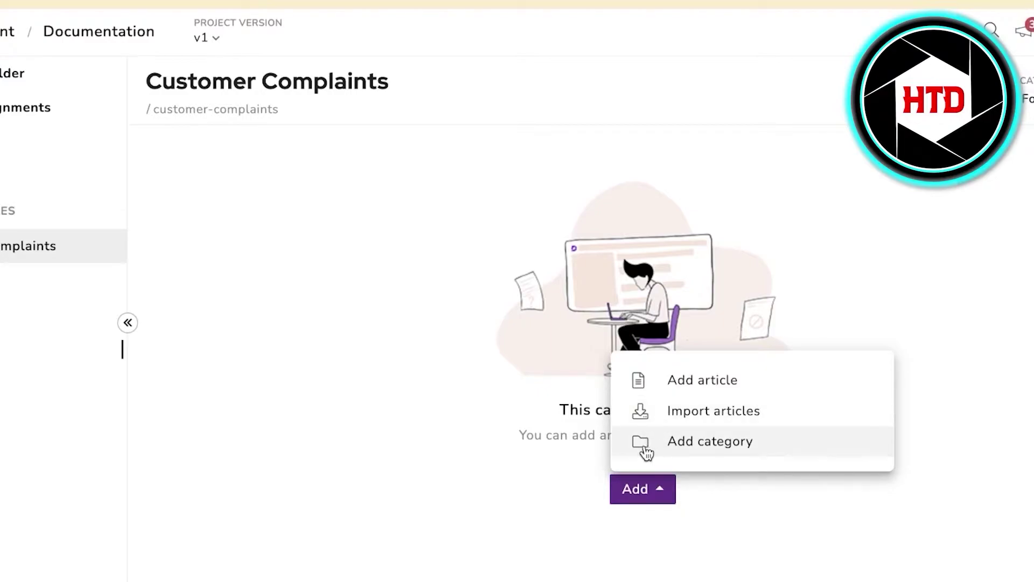
pyautogui.click(361, 369)
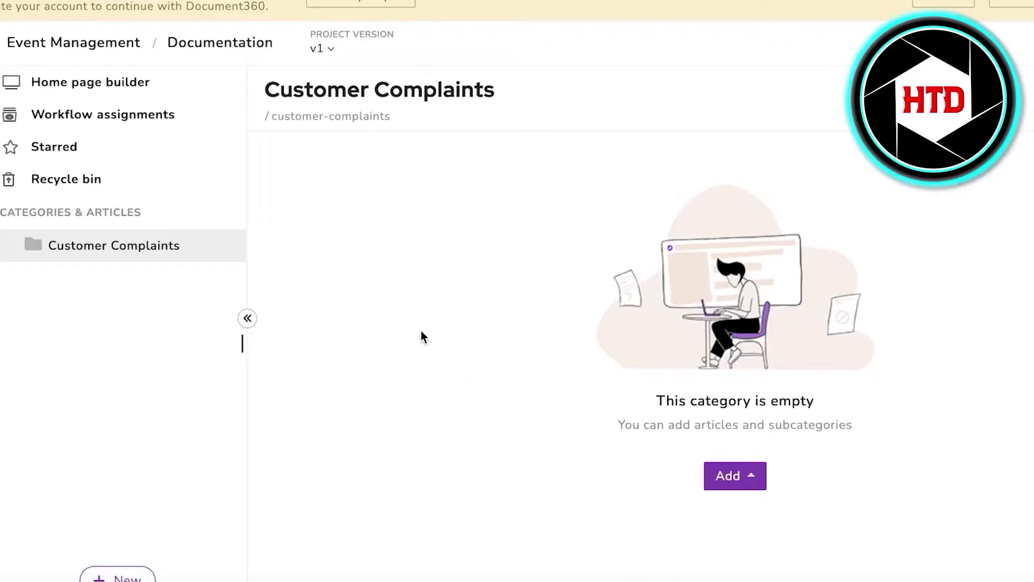
pyautogui.click(753, 478)
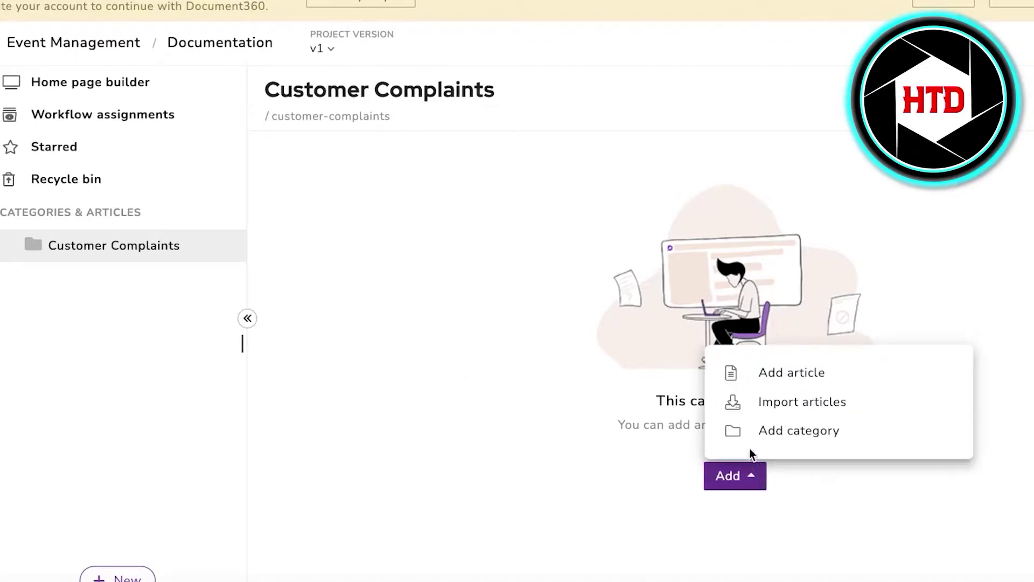
pyautogui.click(750, 433)
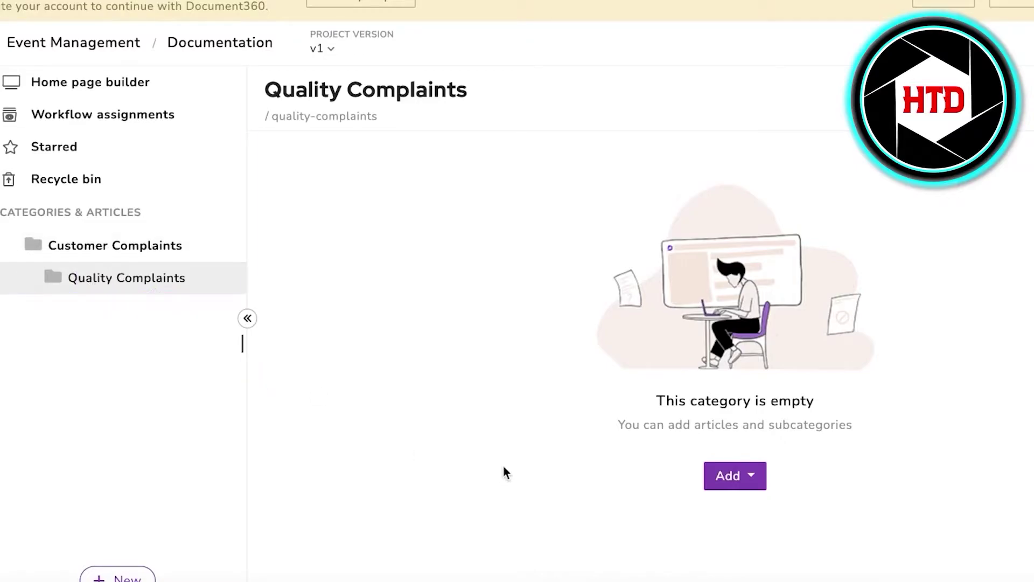
pyautogui.click(735, 476)
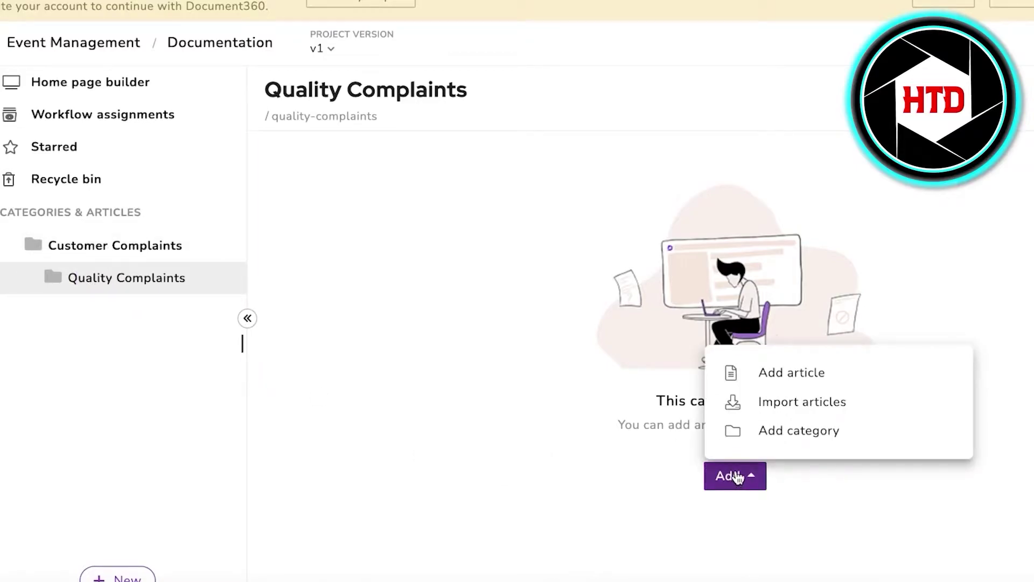
# Create a blank article named 'Low Quality Item' in Quality Complaints.
pyautogui.click(782, 377)
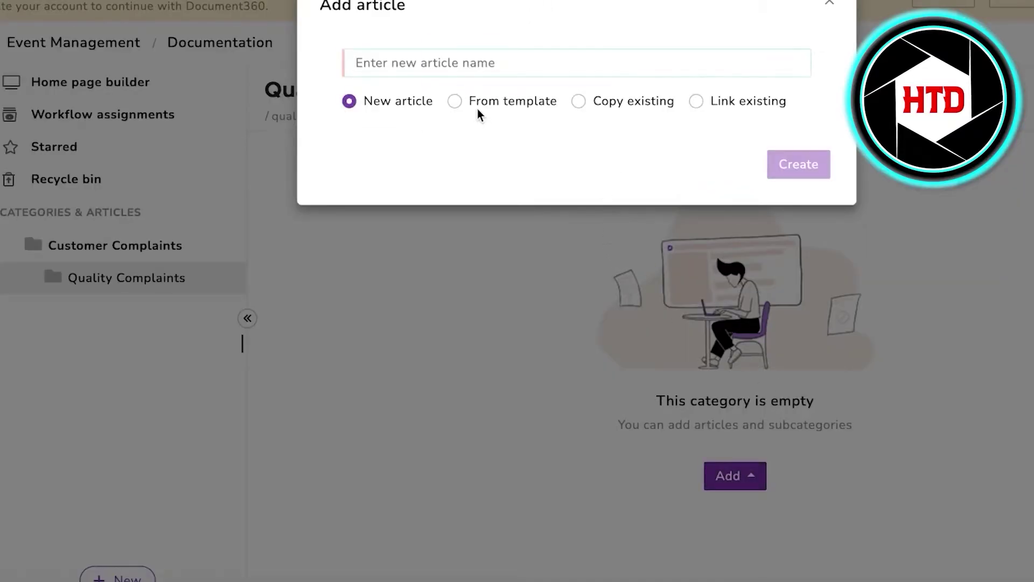
pyautogui.click(499, 108)
pyautogui.click(516, 181)
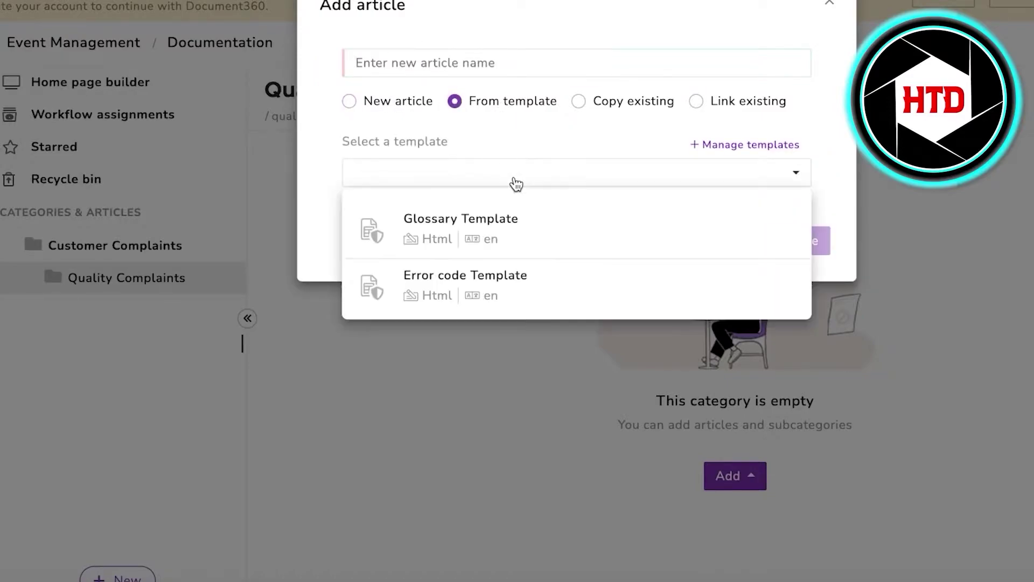
pyautogui.click(391, 102)
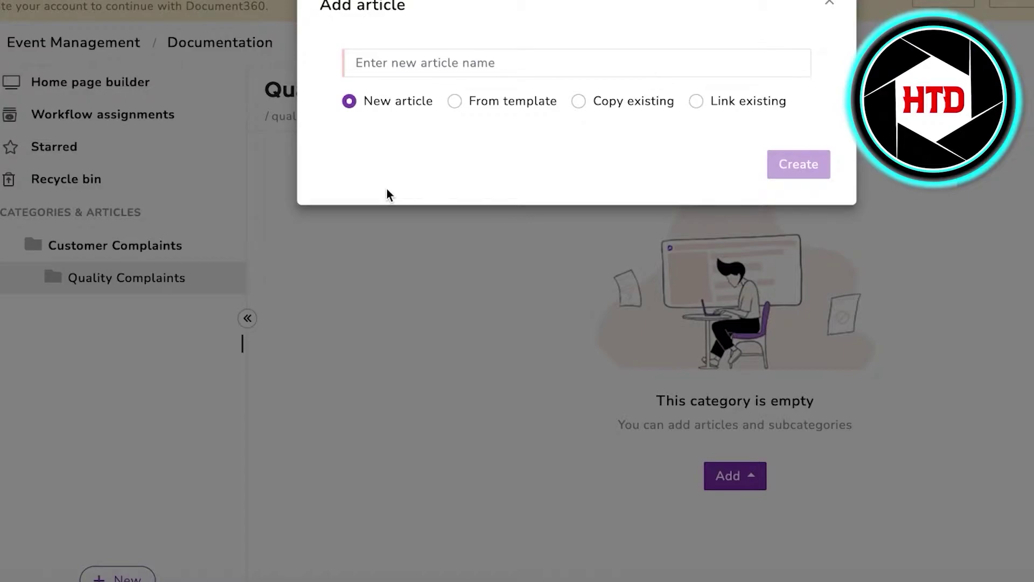
pyautogui.click(420, 63)
pyautogui.write('Low Quality Item')
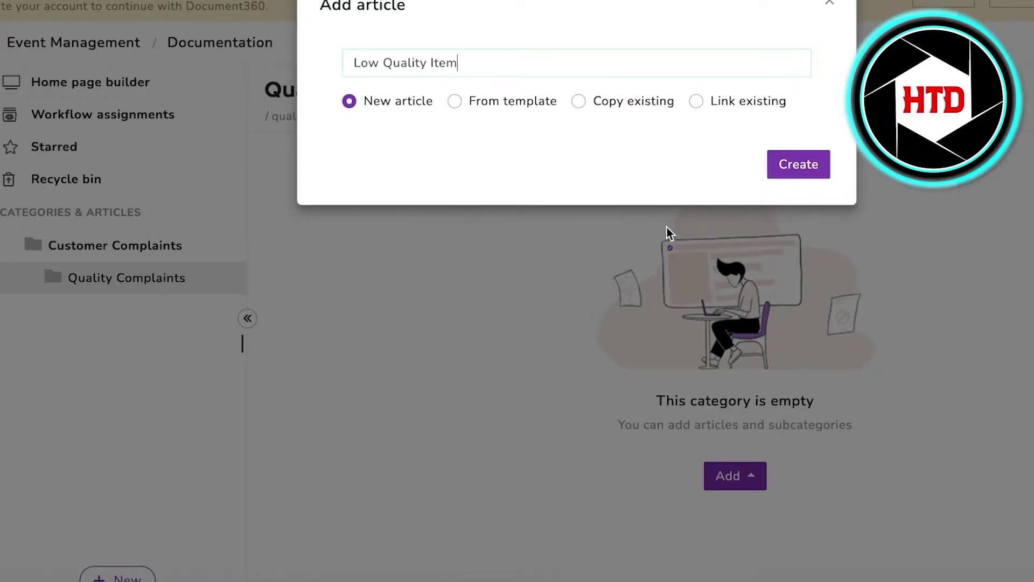
pyautogui.click(791, 168)
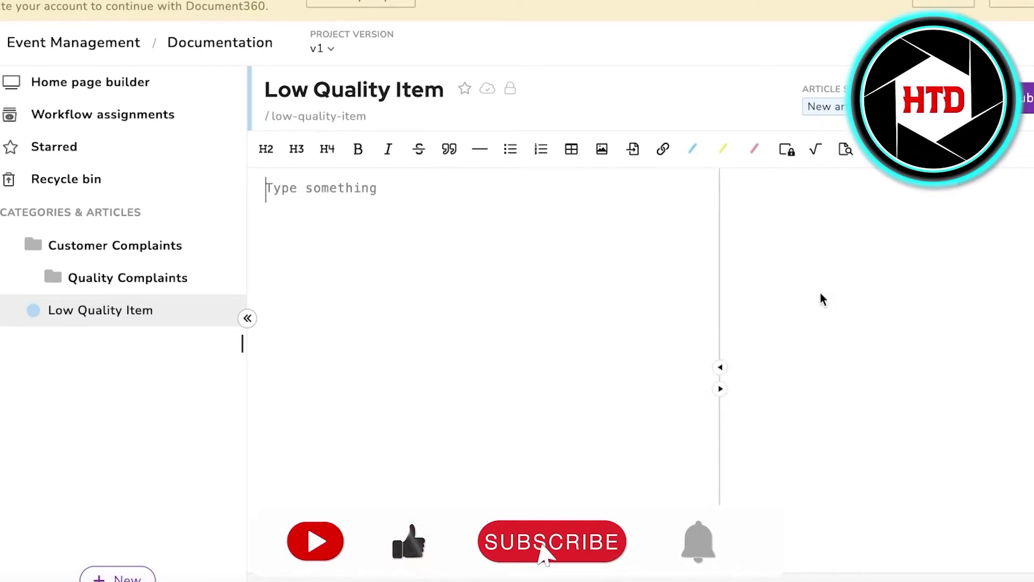
# Publish the Low Quality Item article, confirming with Yes.
pyautogui.click(1025, 98)
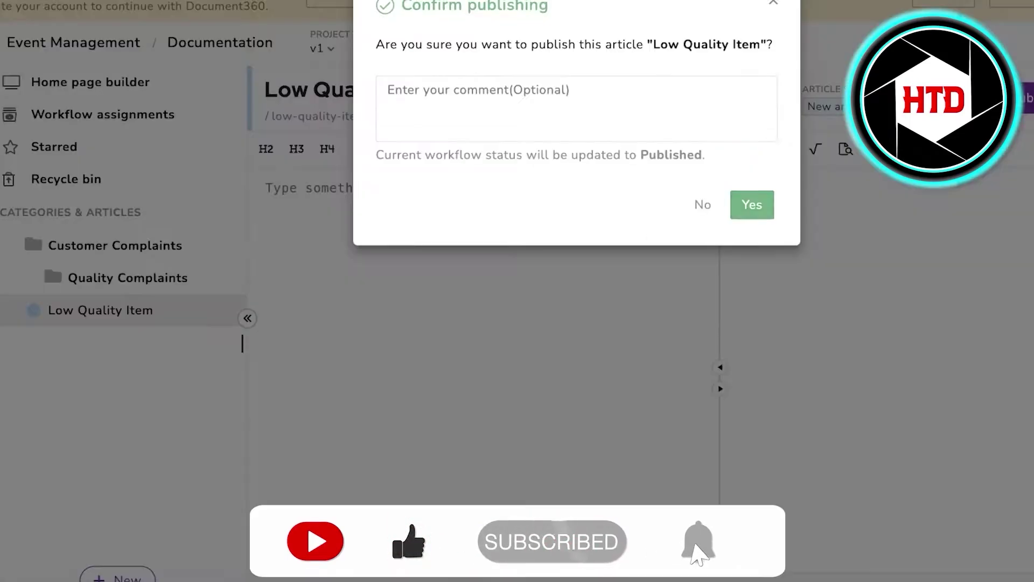
pyautogui.click(749, 216)
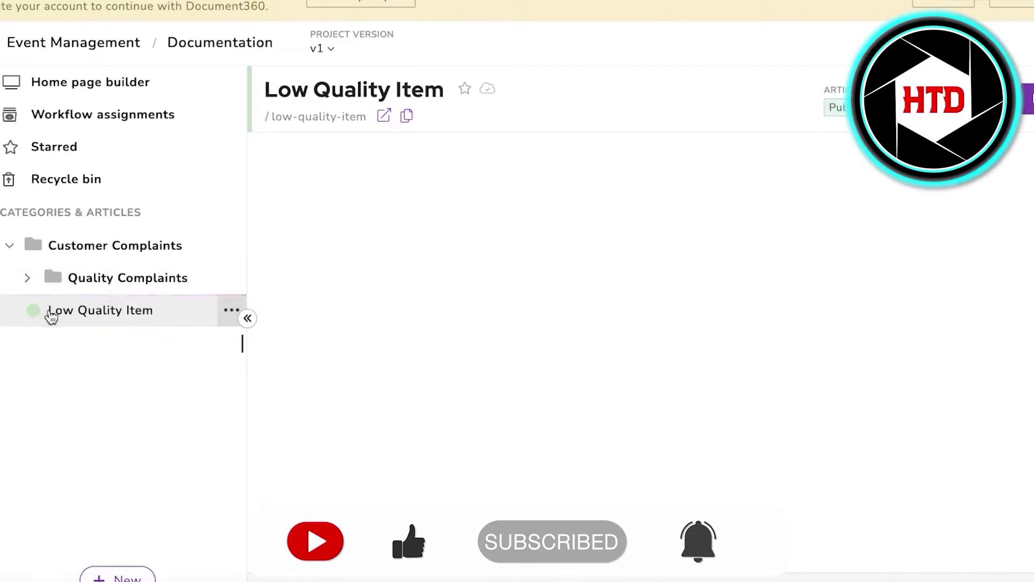
pyautogui.moveTo(49, 325)
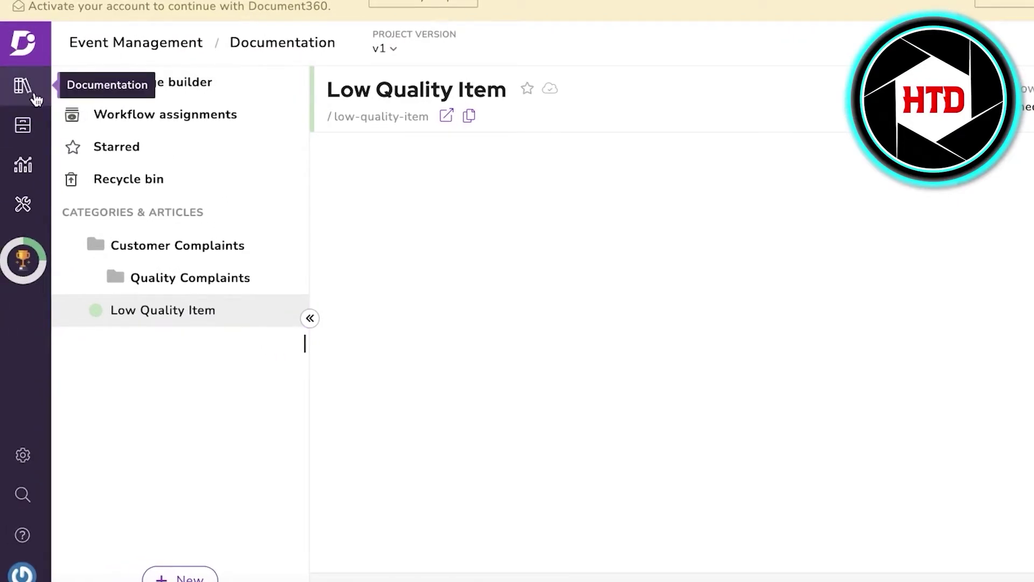
# Return to Documentation, then open the Drive showing the BUSINESS PROCESS MAP folder.
pyautogui.click(24, 96)
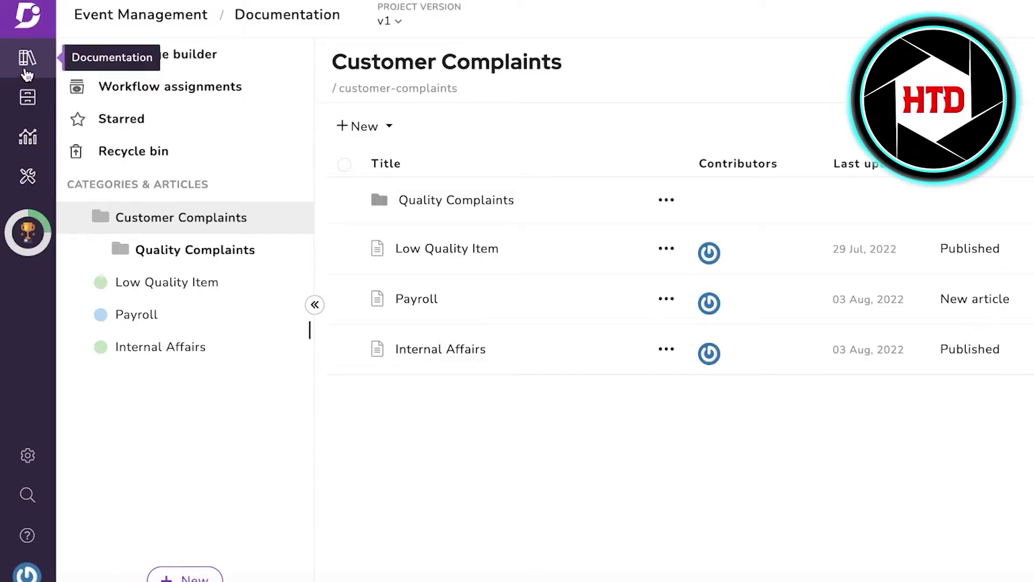
pyautogui.click(25, 98)
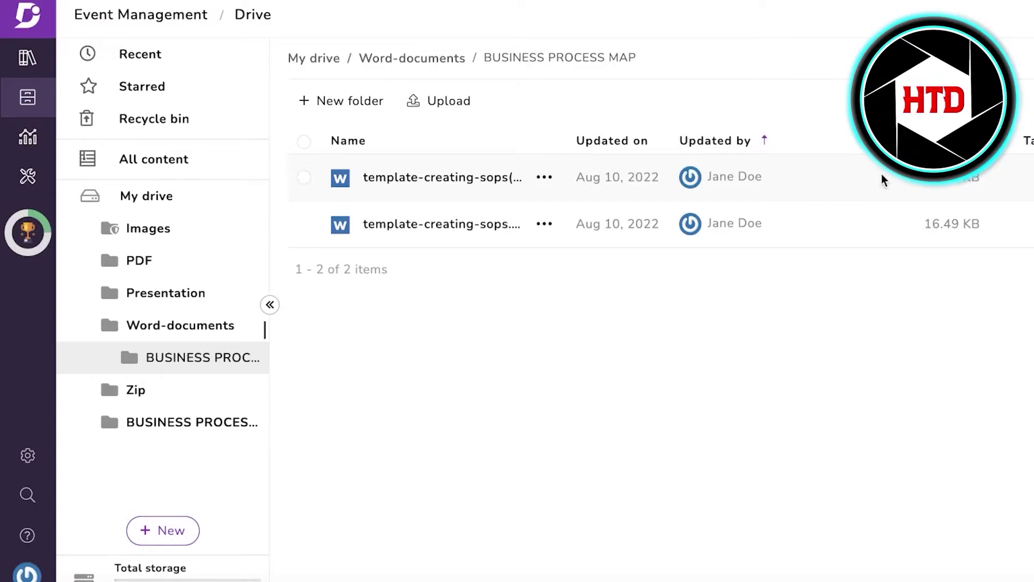
# Inspect the first template file's tags and dependencies, then close it and return to Documentation.
pyautogui.click(487, 177)
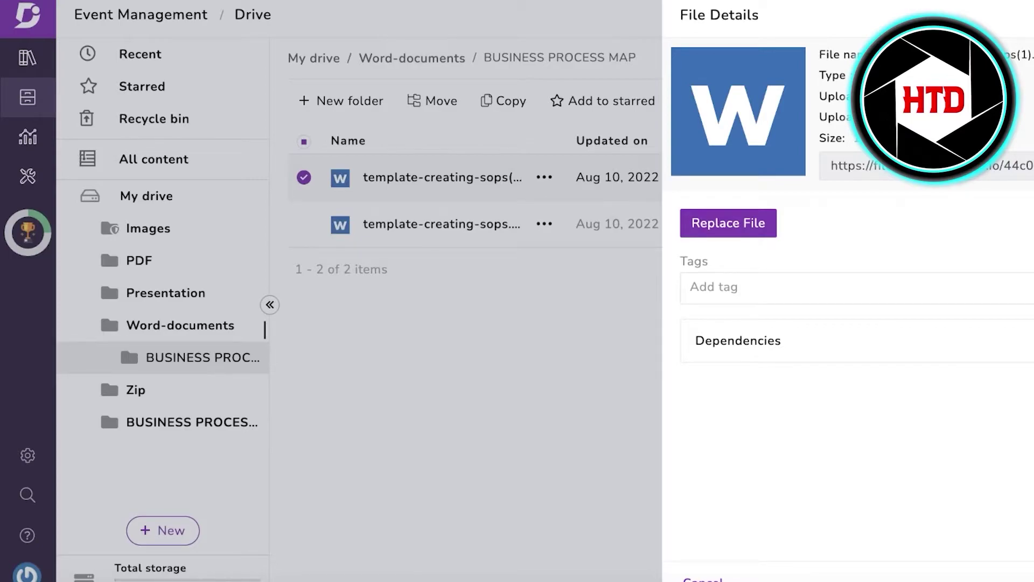
pyautogui.click(935, 282)
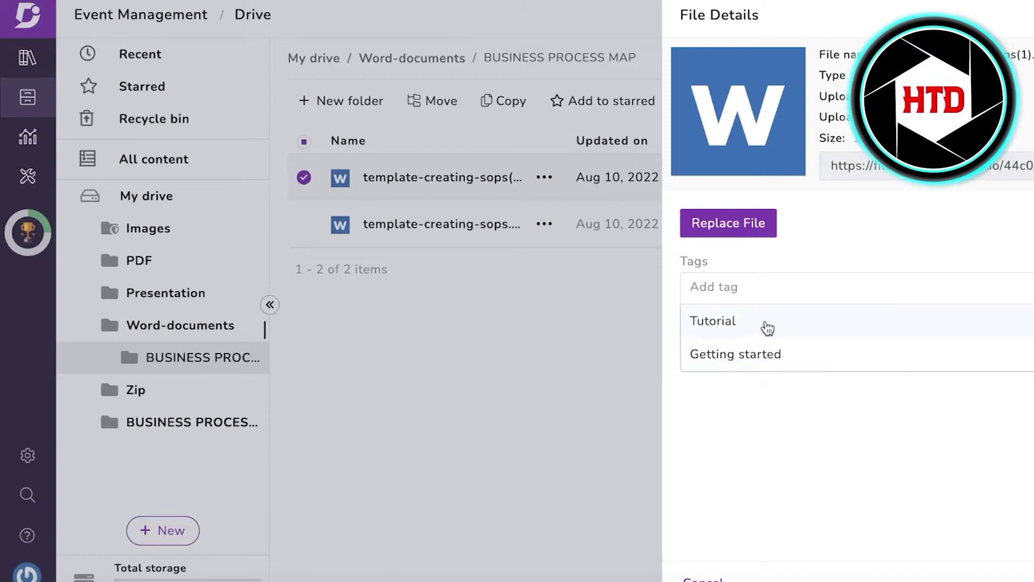
pyautogui.click(889, 256)
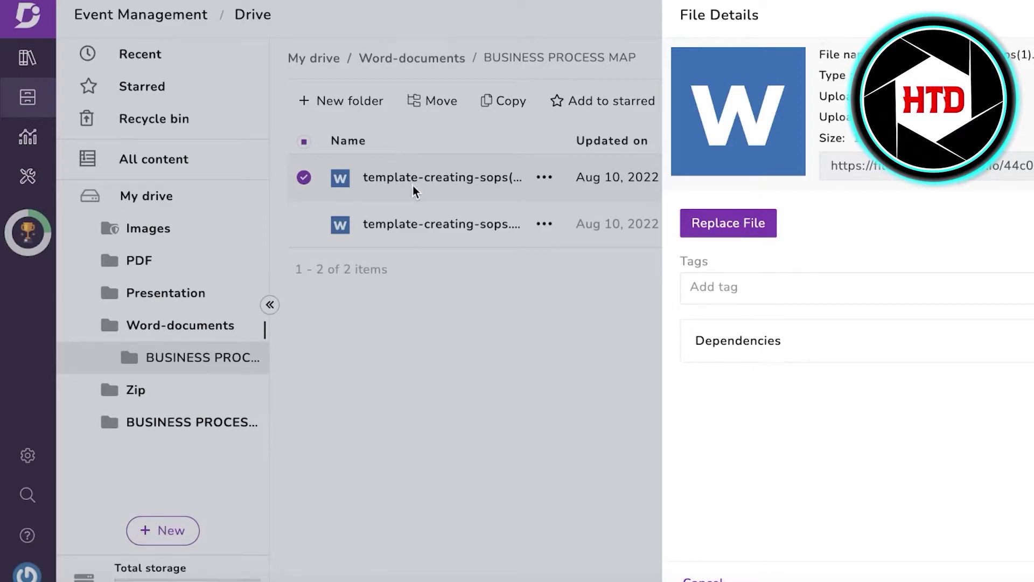
pyautogui.click(814, 287)
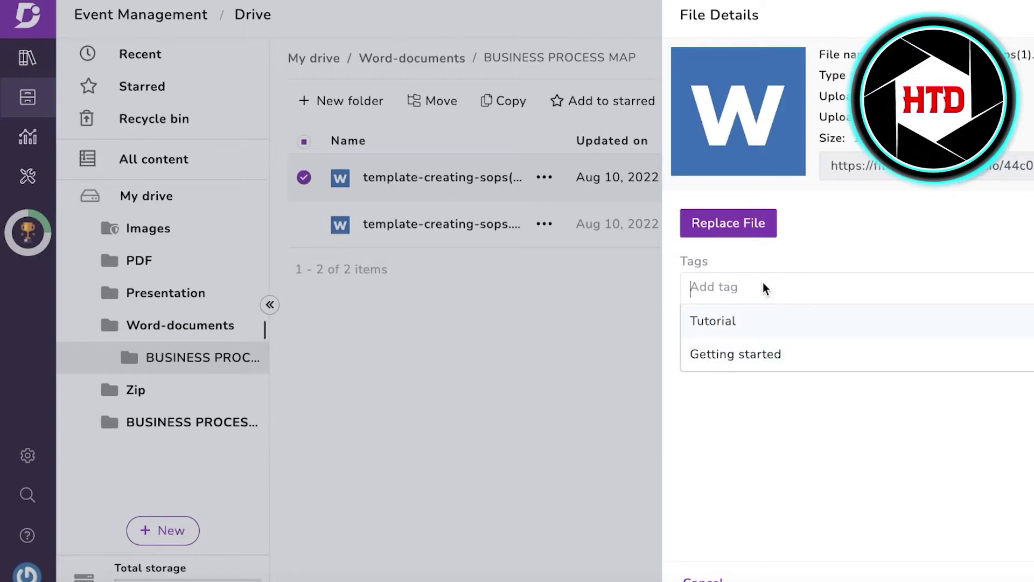
pyautogui.click(919, 351)
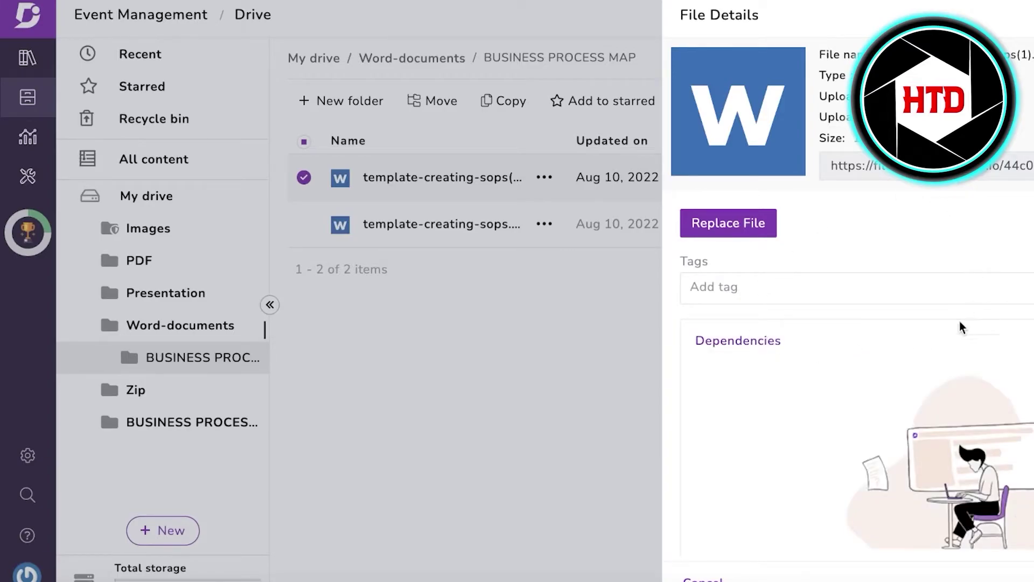
pyautogui.click(939, 345)
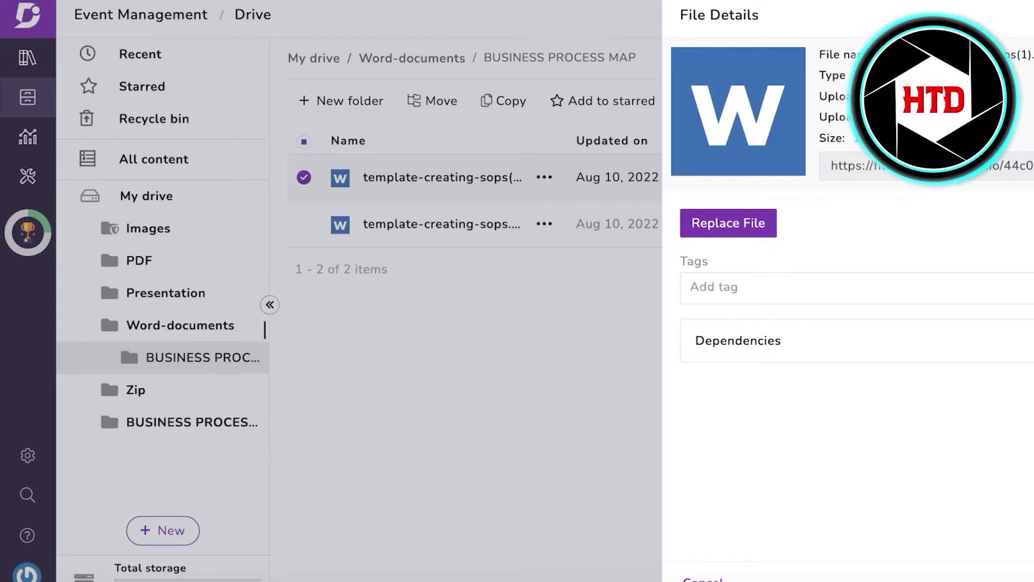
pyautogui.click(128, 341)
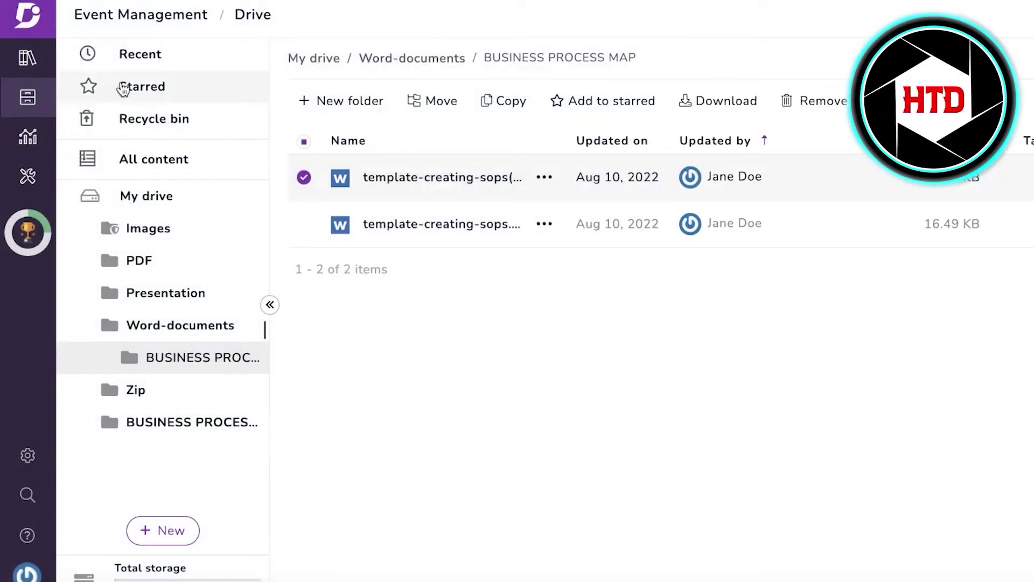
pyautogui.click(22, 55)
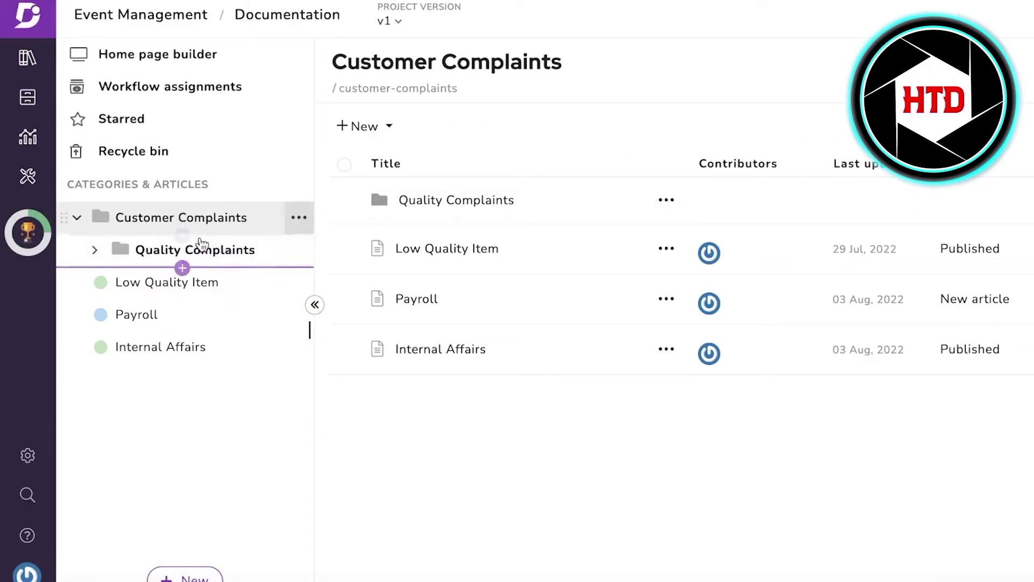
# Embed template-creating-sops.docx from the drive into Low Quality Item and publish the article.
pyautogui.click(481, 251)
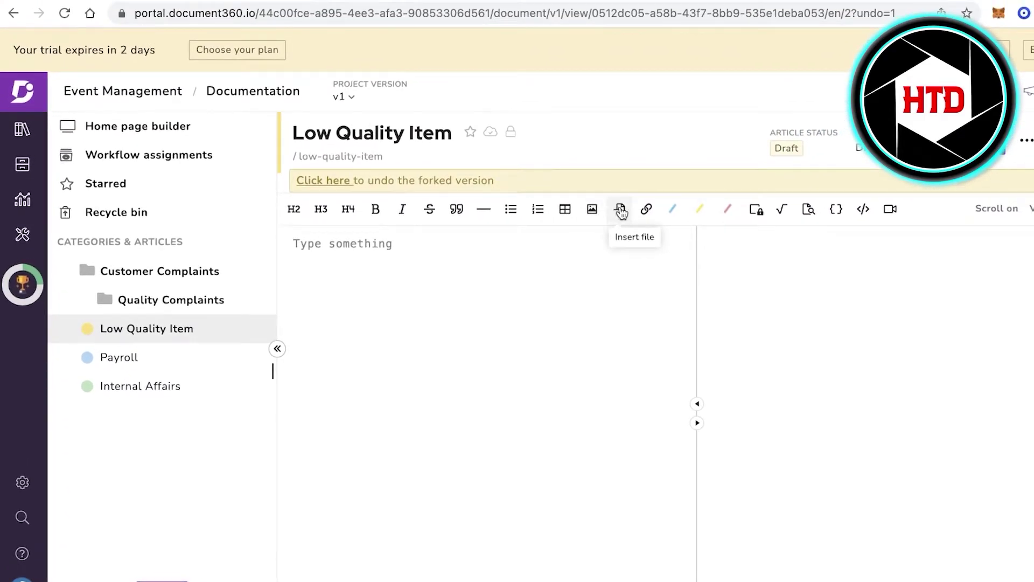
pyautogui.click(620, 212)
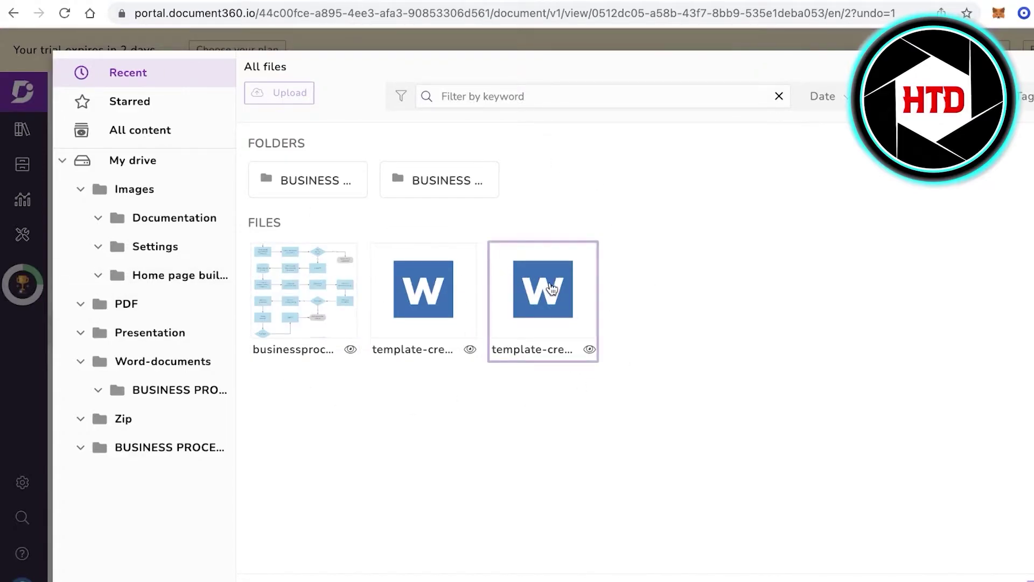
pyautogui.click(409, 293)
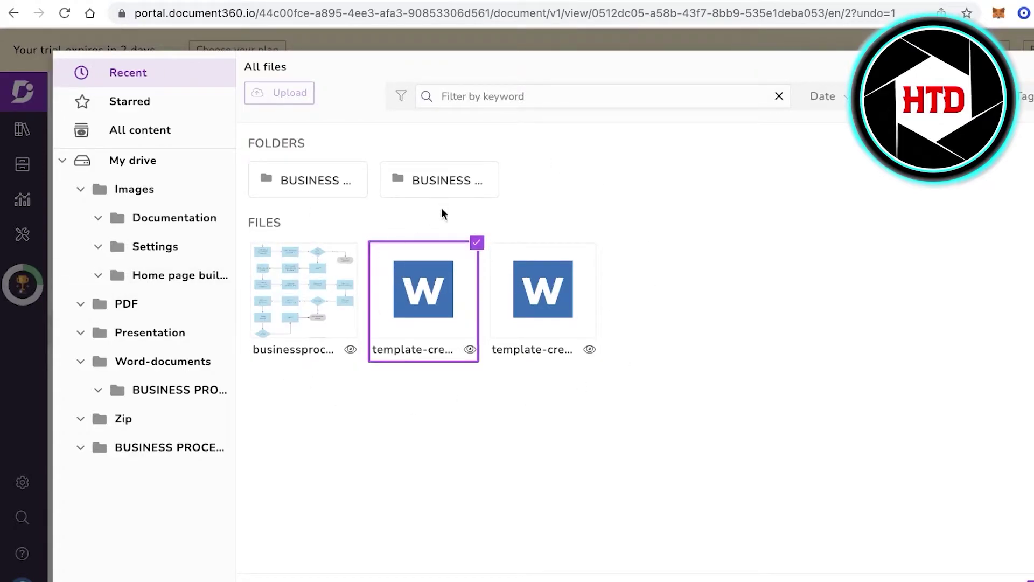
pyautogui.click(1023, 580)
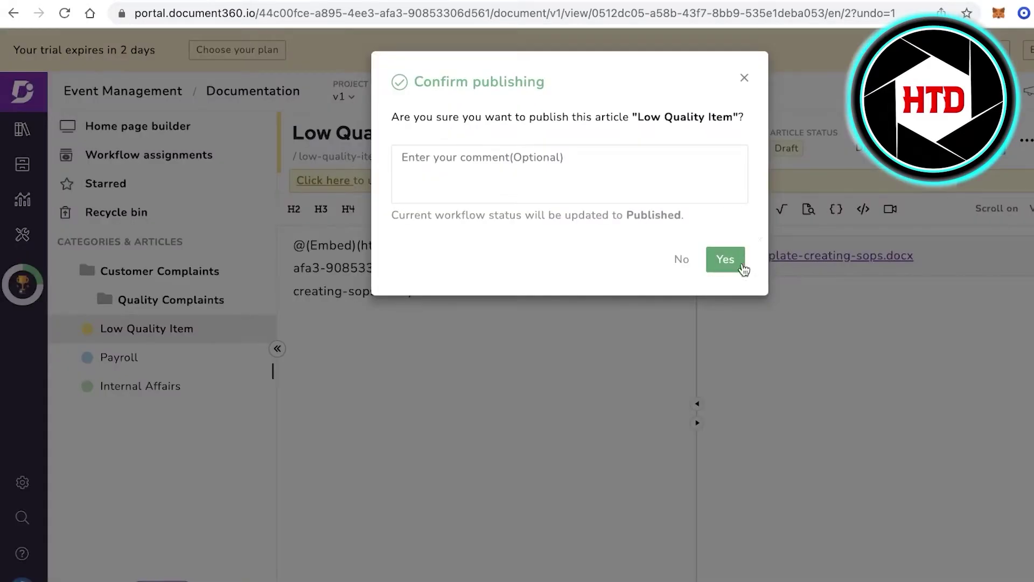
pyautogui.click(736, 261)
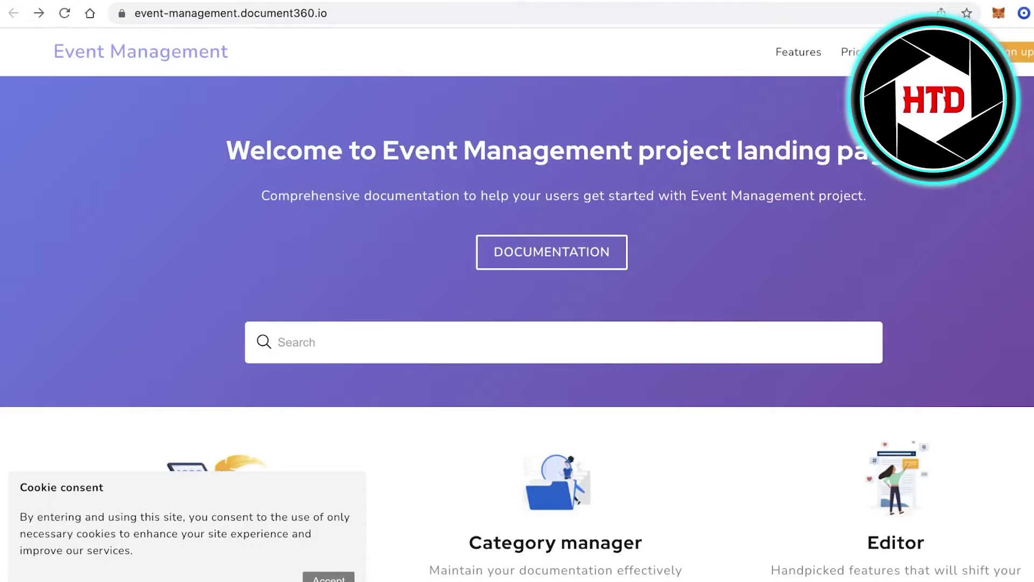
# On the live site's documentation, open Low Quality Item's attached template-creating-sops.docx.
pyautogui.click(575, 254)
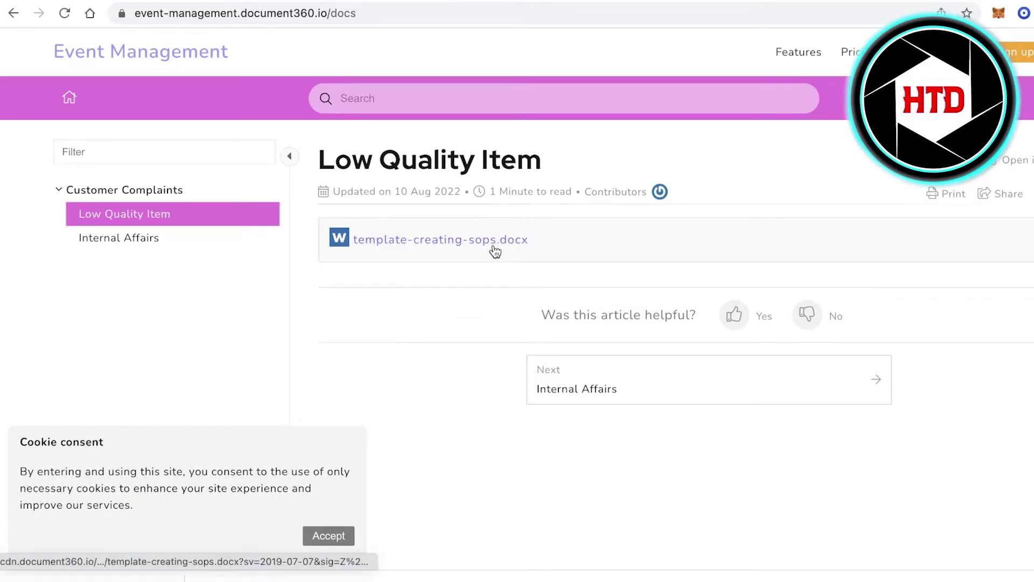
pyautogui.click(493, 243)
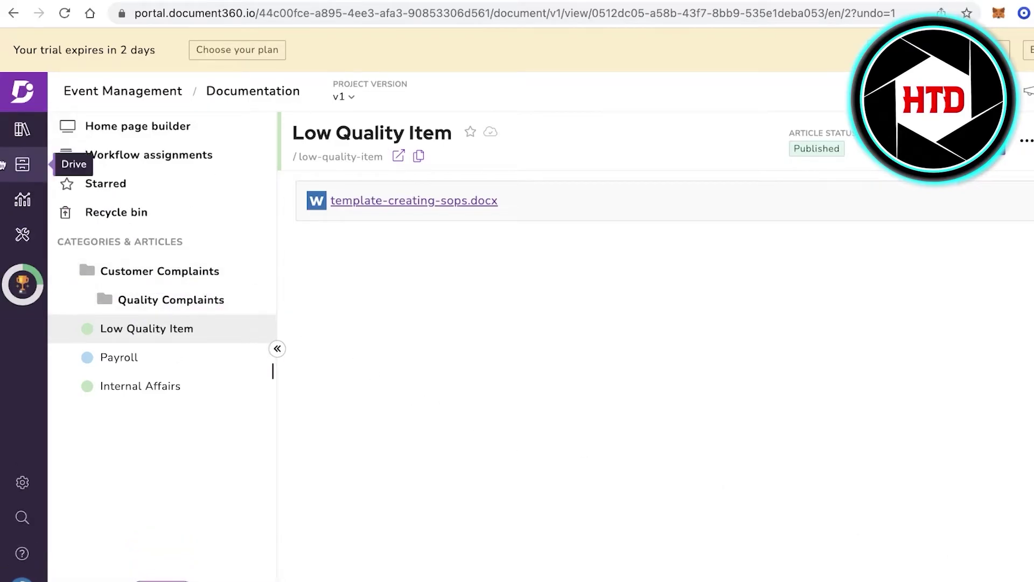
# Open Analytics for the Knowledge base, trying last 7 days before restoring last 90 days.
pyautogui.click(15, 156)
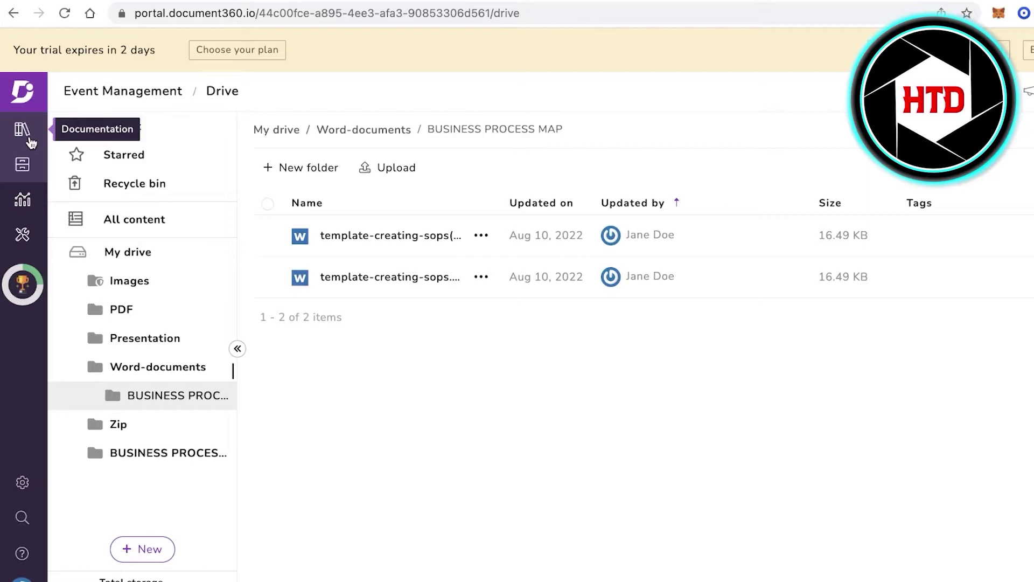
pyautogui.click(30, 198)
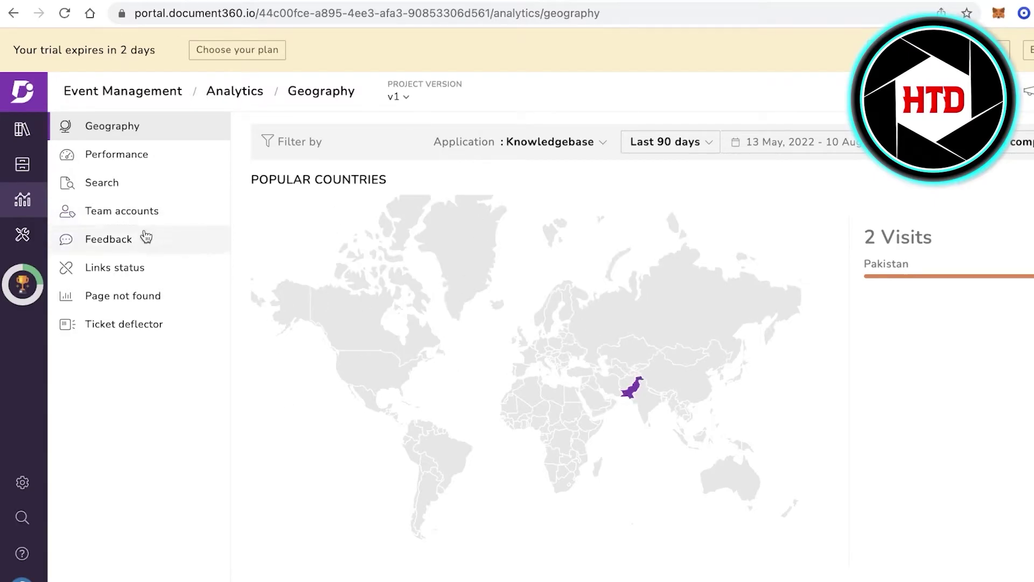
pyautogui.click(546, 139)
pyautogui.click(474, 185)
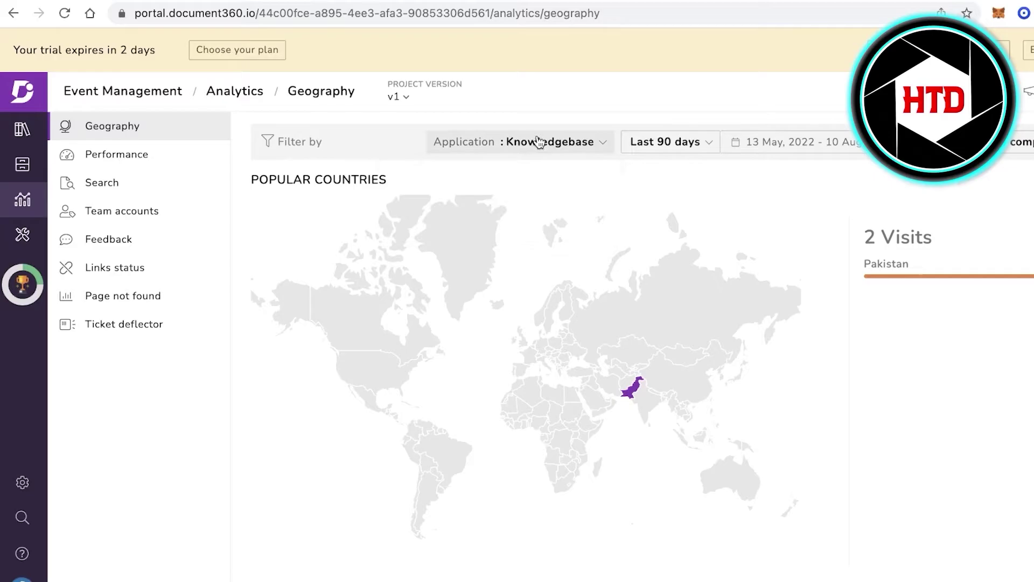
pyautogui.click(677, 150)
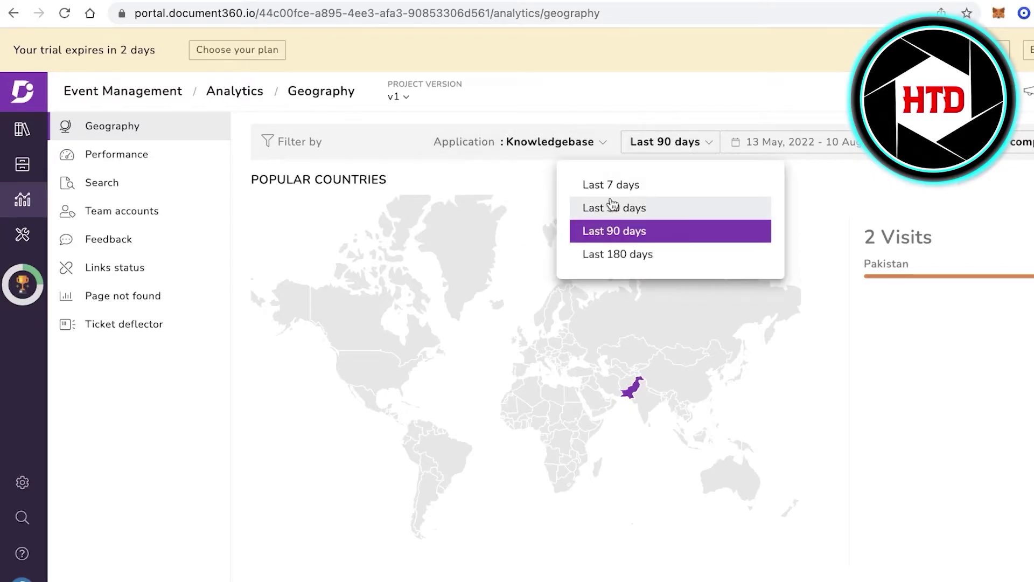
pyautogui.click(630, 183)
pyautogui.click(692, 153)
pyautogui.click(653, 233)
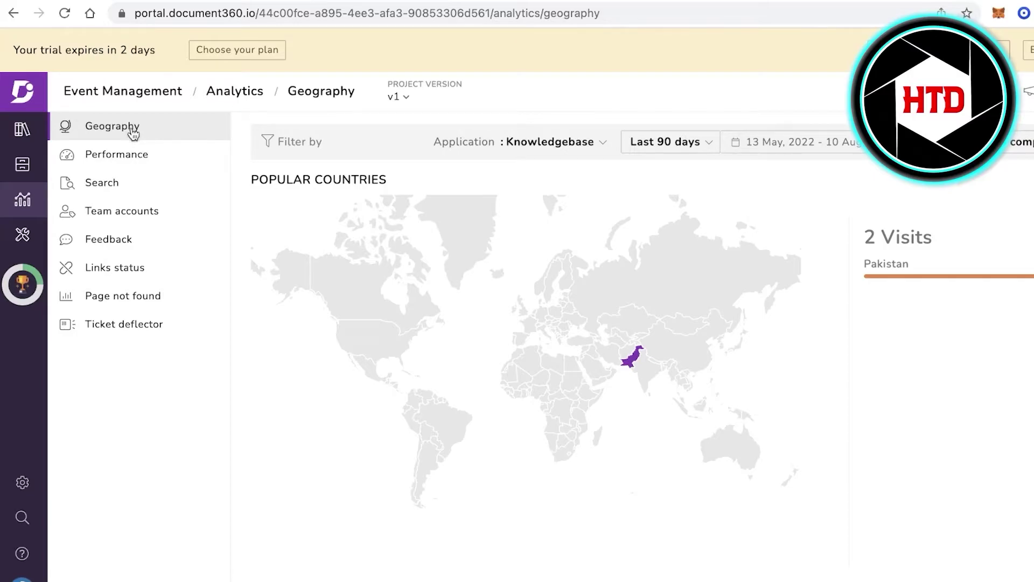
# Browse Performance and Team accounts analytics, then open the Search report.
pyautogui.click(137, 153)
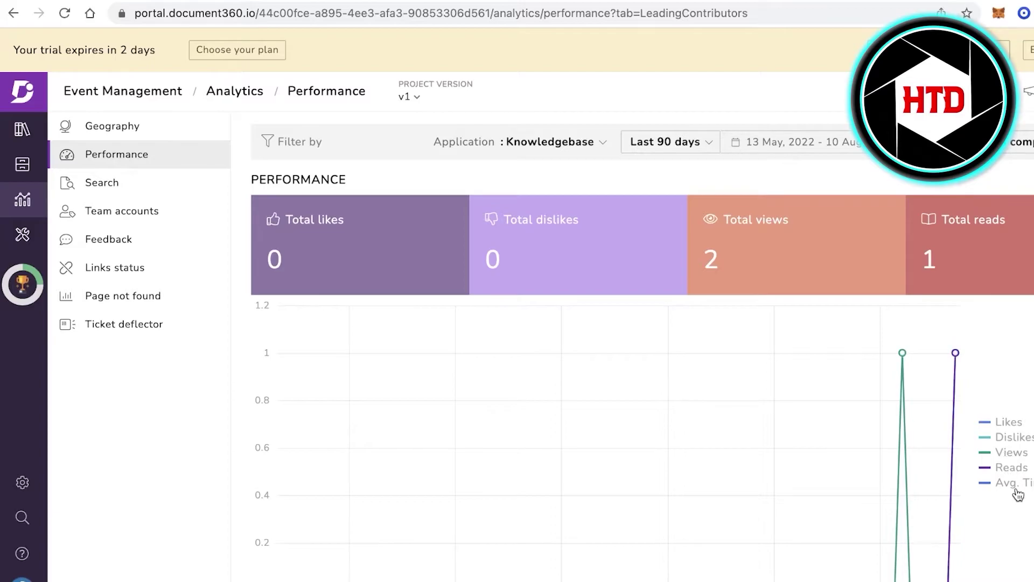
pyautogui.click(116, 213)
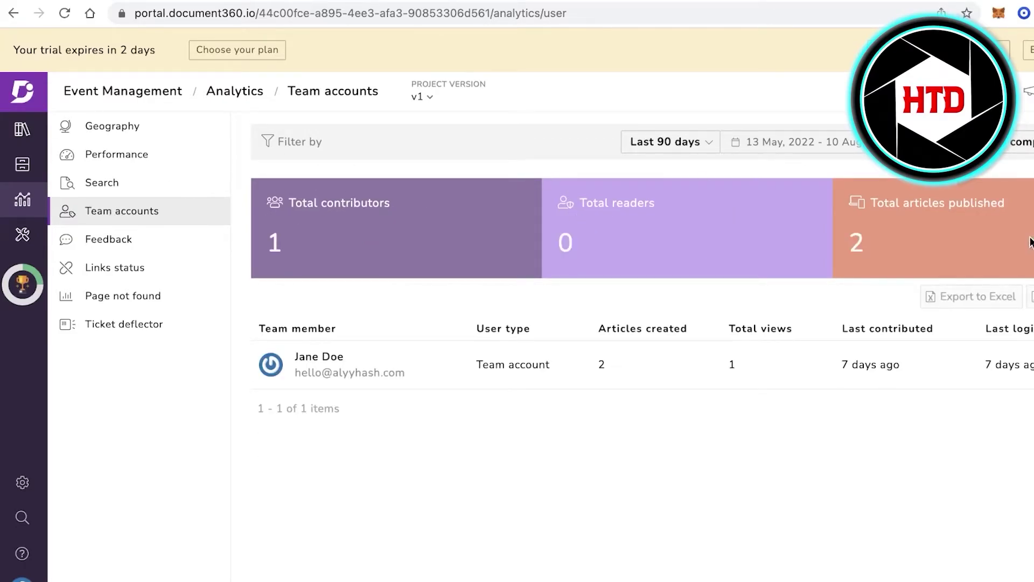
pyautogui.click(183, 158)
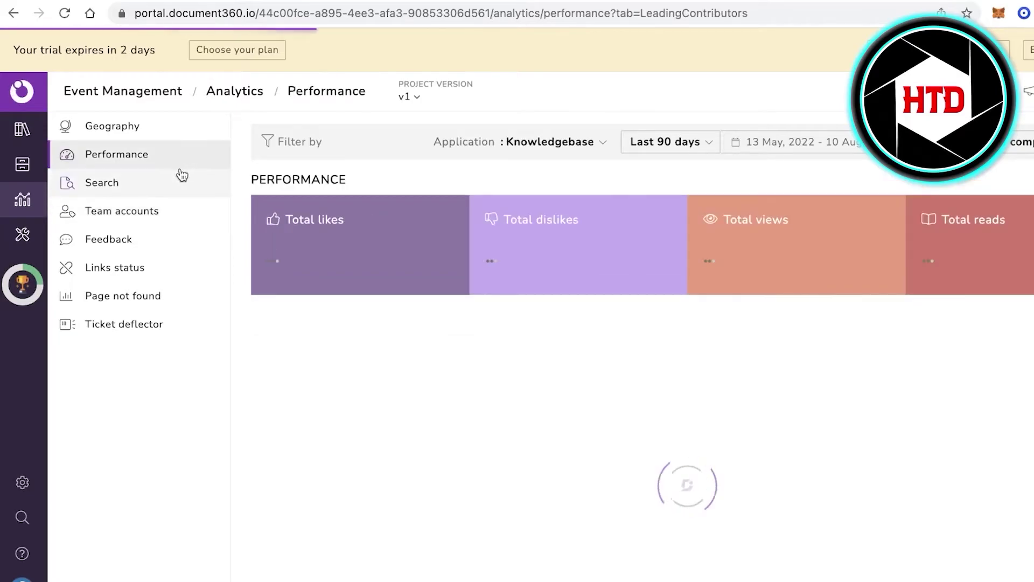
pyautogui.click(177, 183)
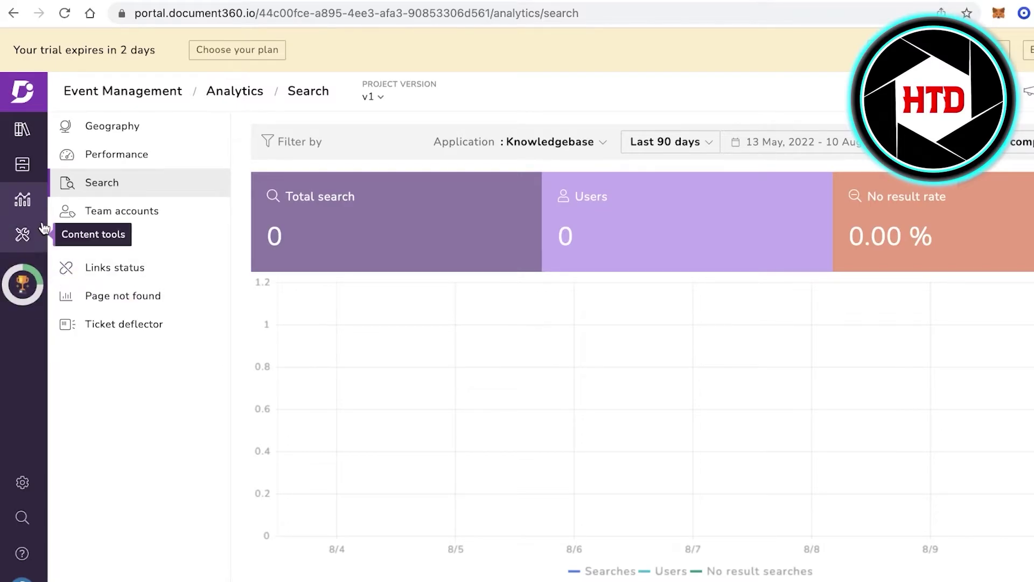
# Go to Content tools and expand the Import & Export options.
pyautogui.click(36, 231)
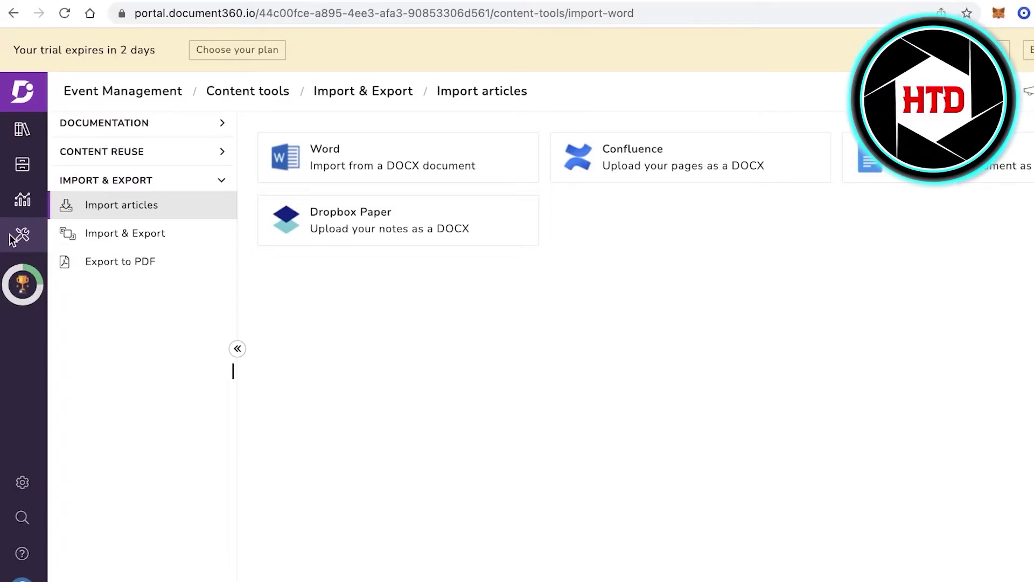
pyautogui.click(35, 205)
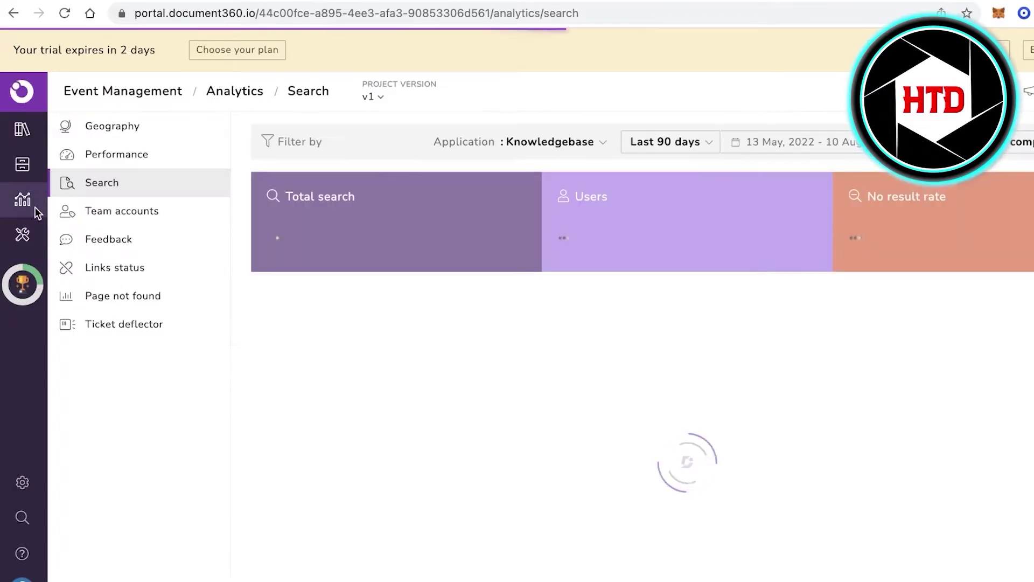
pyautogui.click(17, 252)
pyautogui.click(127, 180)
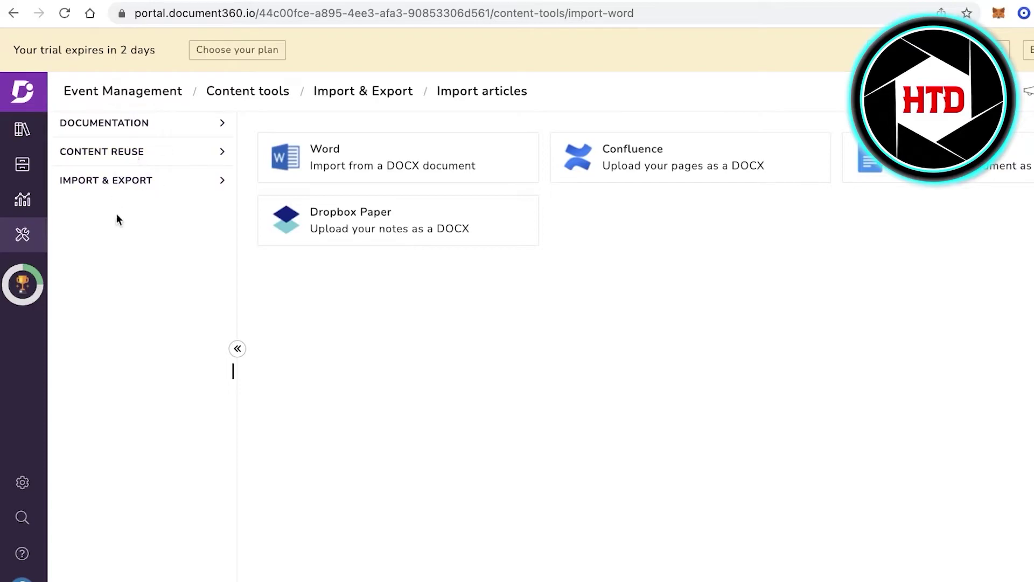
pyautogui.click(117, 181)
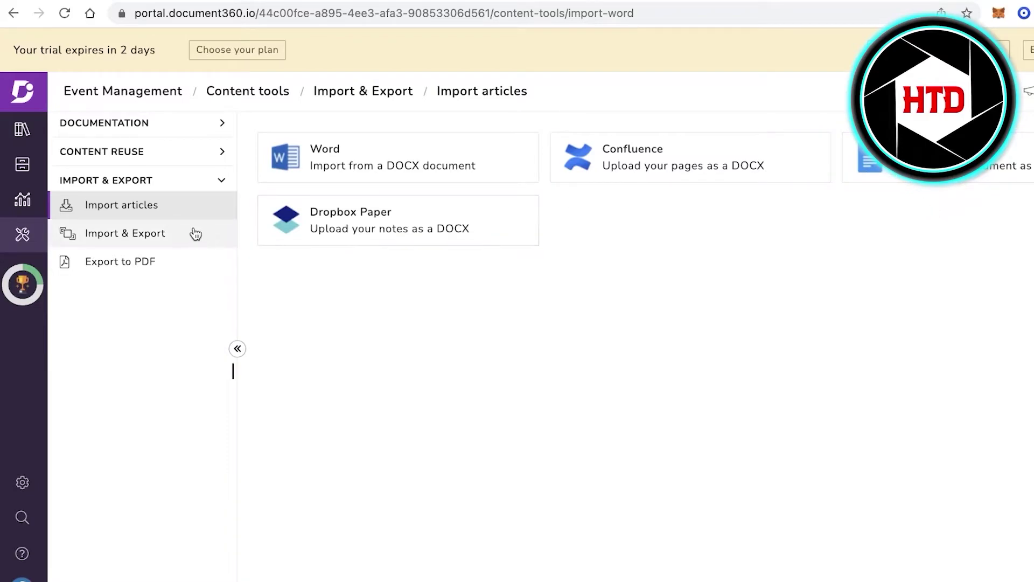
# Start a Word import of the SOP template .docx as a single article.
pyautogui.click(339, 160)
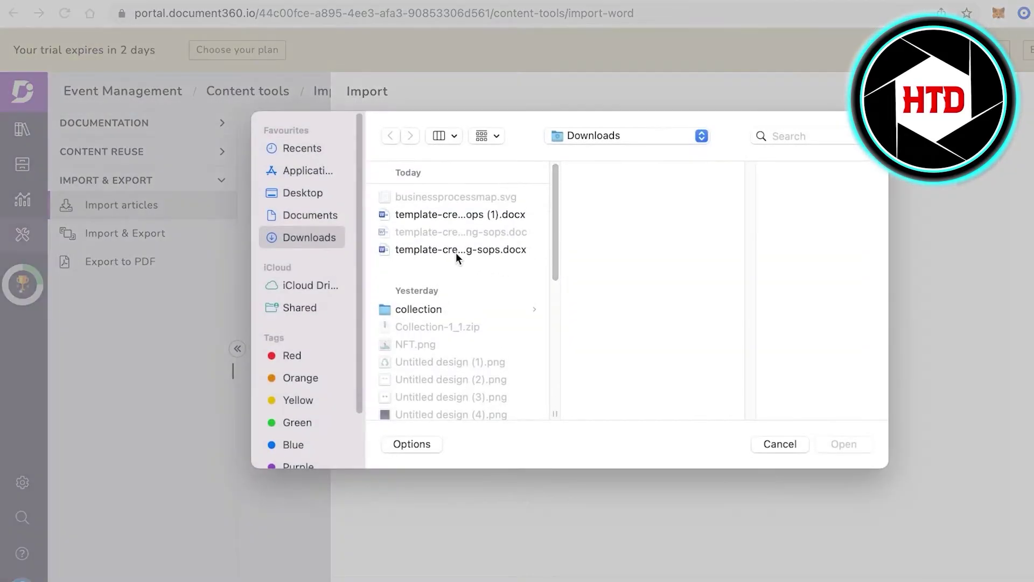
pyautogui.click(457, 214)
pyautogui.click(850, 446)
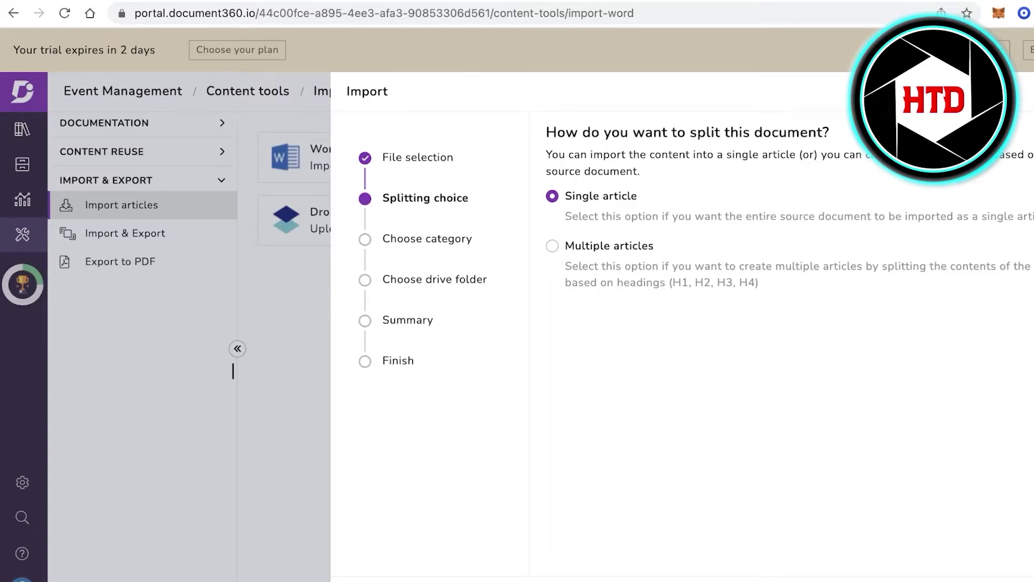
pyautogui.click(988, 496)
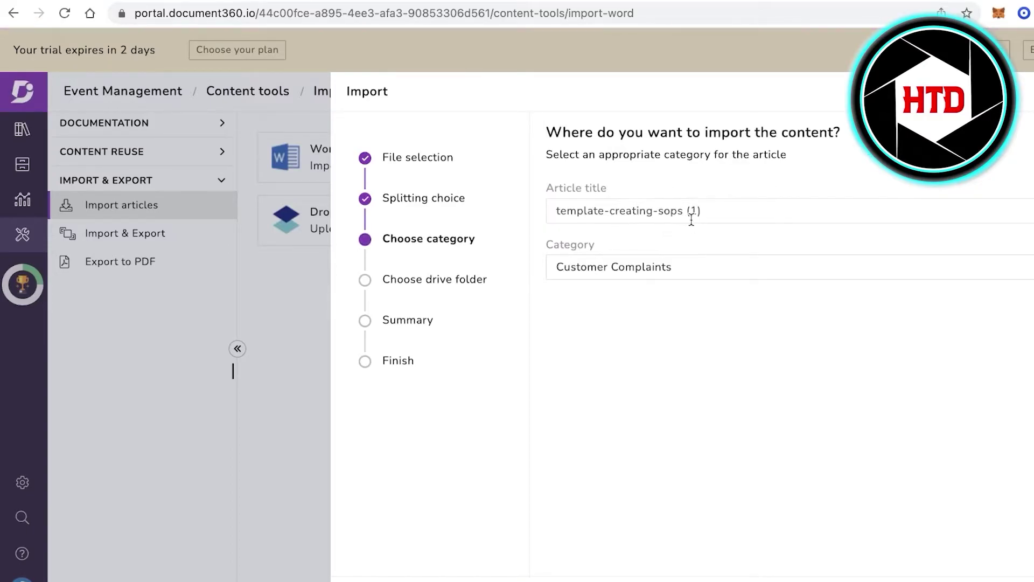
# Title it 'How to file a employee complaint' under Customer Complaints, with media in Word-documents.
pyautogui.tripleClick(693, 215)
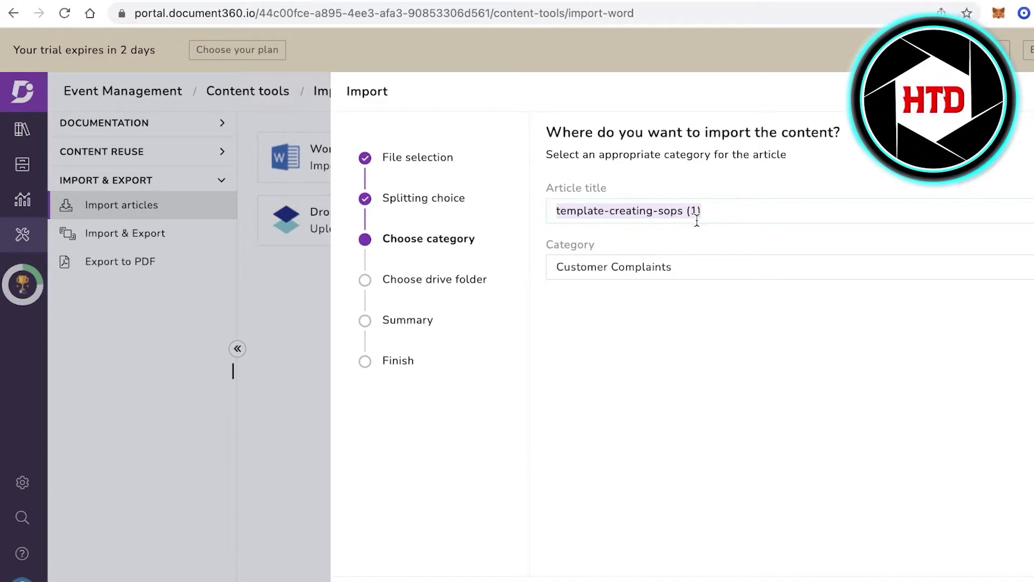
pyautogui.press('BackSpace')
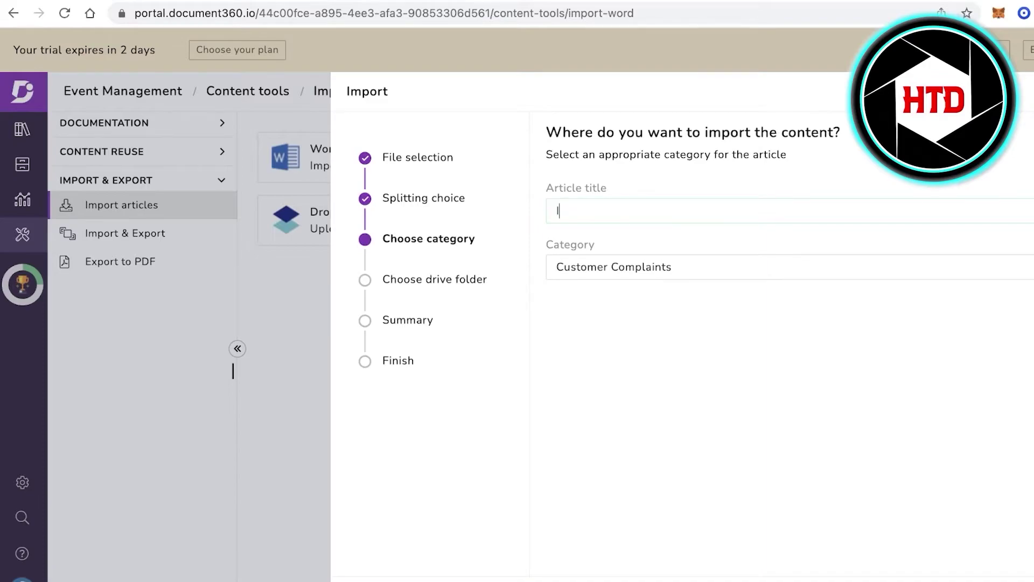
pyautogui.write('How to file a e')
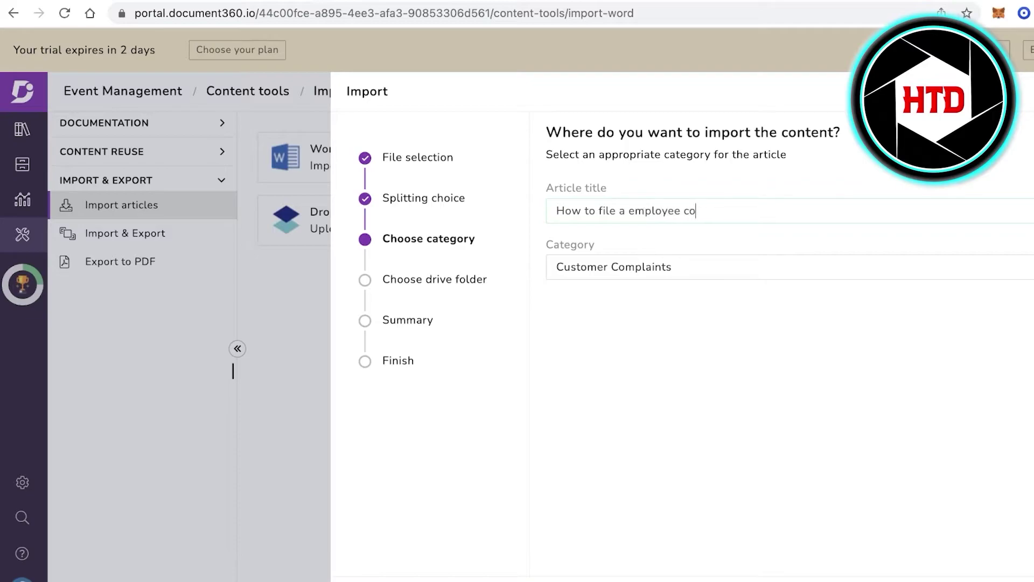
pyautogui.write('mplaint')
pyautogui.click(648, 272)
pyautogui.click(653, 288)
pyautogui.press('Return')
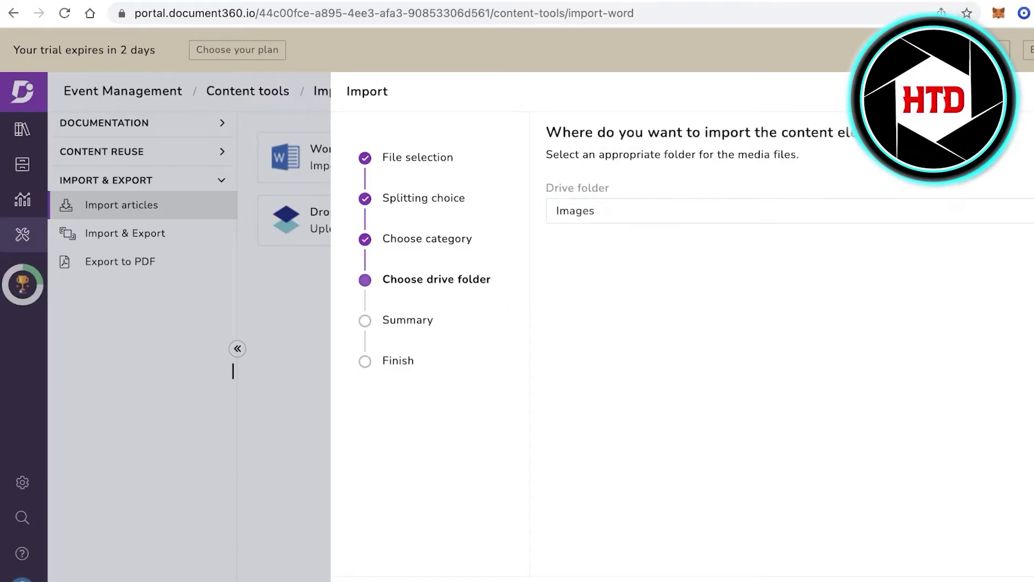
pyautogui.click(618, 202)
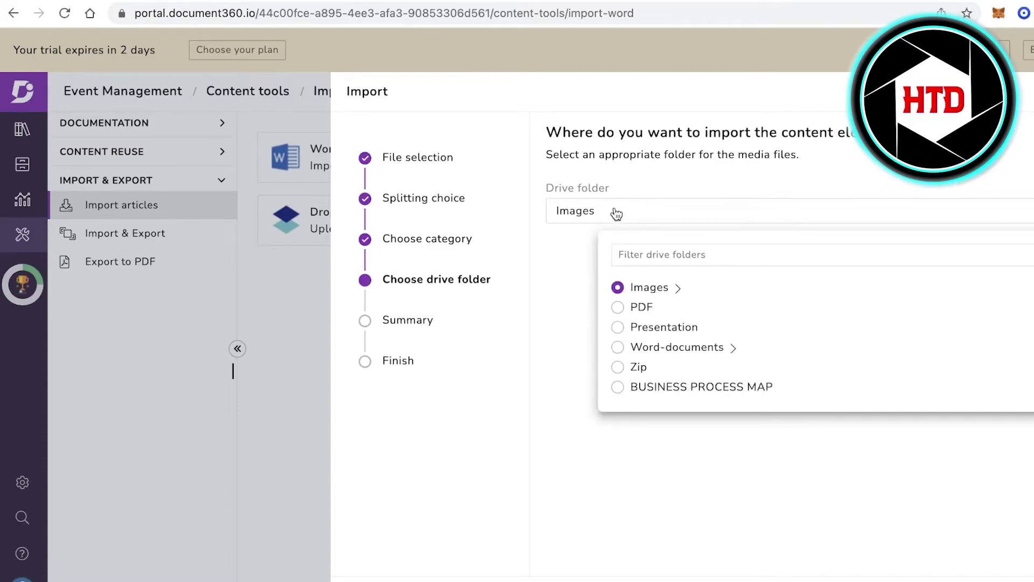
pyautogui.click(617, 348)
pyautogui.press('Return')
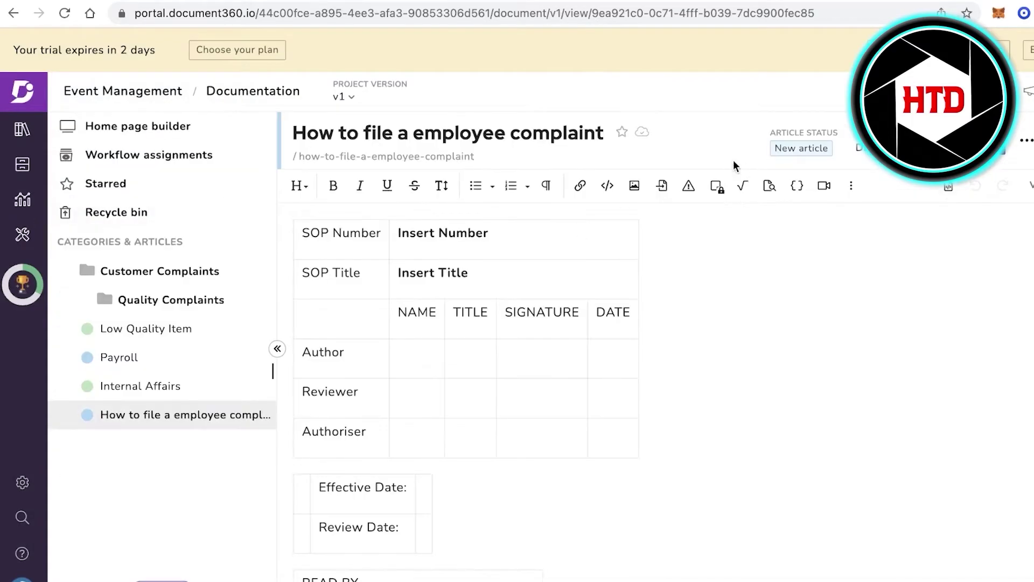
# Review the imported 'How to file a employee complaint' article and confirm publishing it.
pyautogui.scroll(-10, 485, 243)
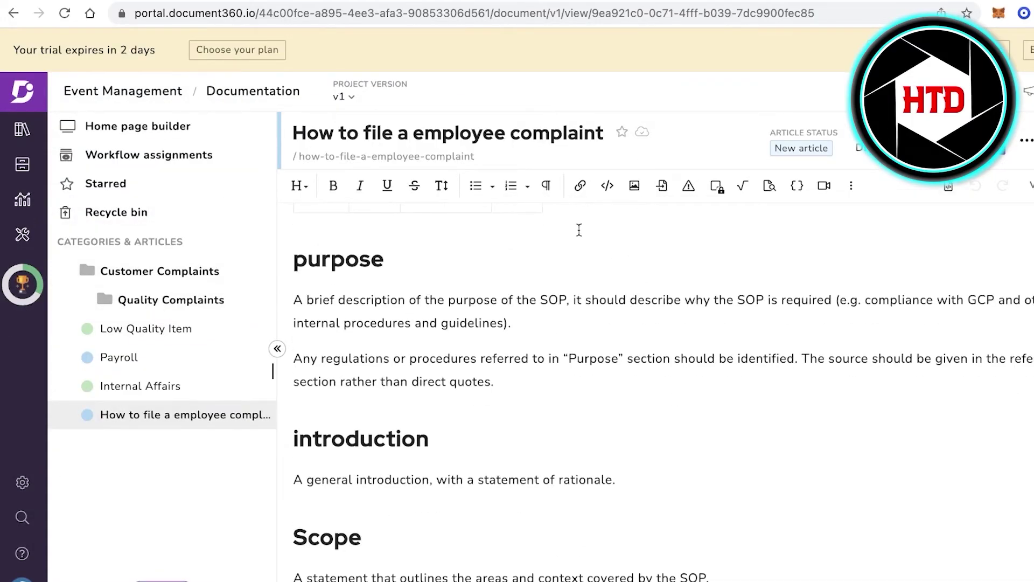
pyautogui.scroll(-15, 579, 230)
pyautogui.scroll(20, 626, 342)
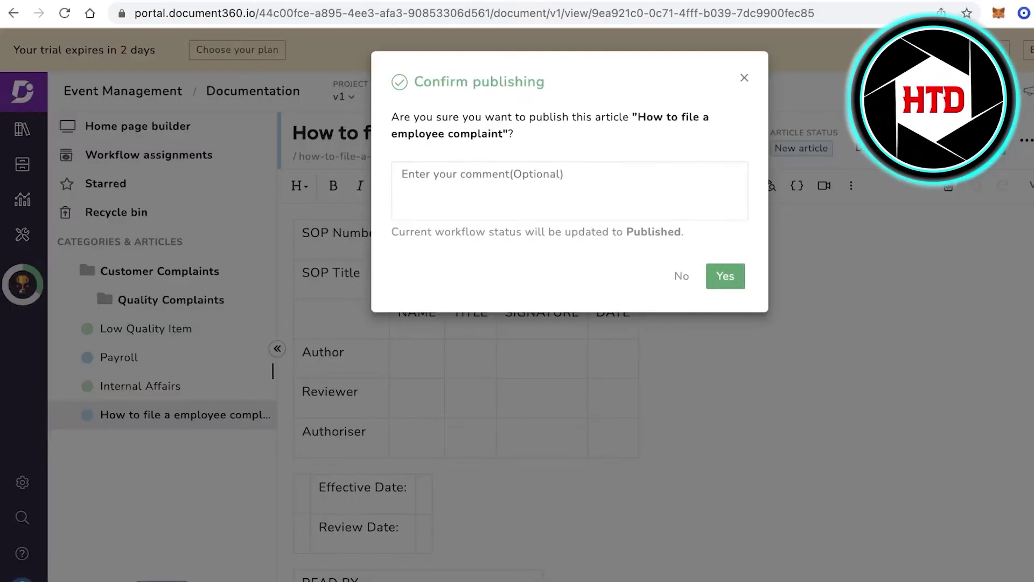
pyautogui.click(721, 275)
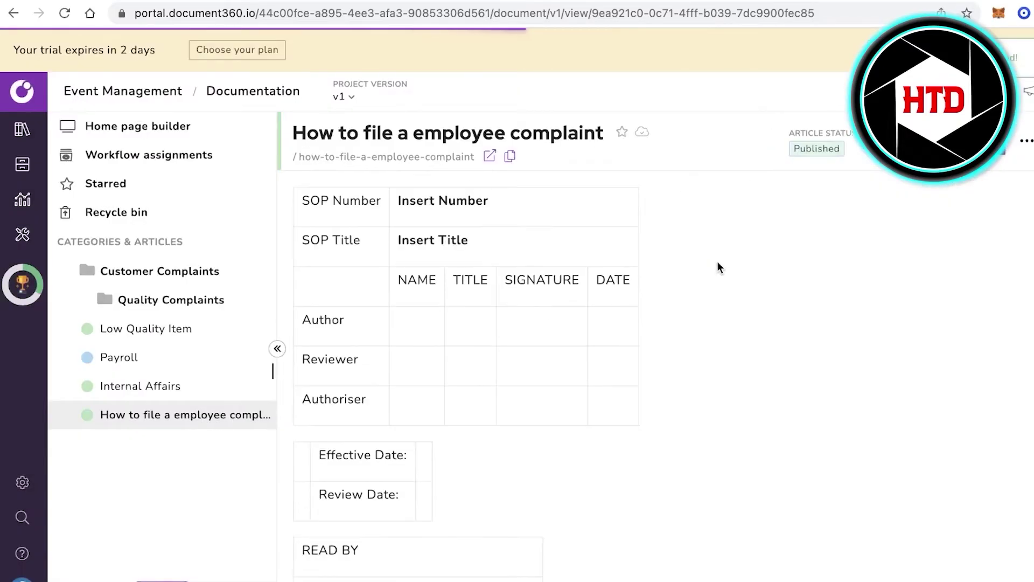
pyautogui.scroll(-4, 415, 248)
pyautogui.scroll(4, 457, 273)
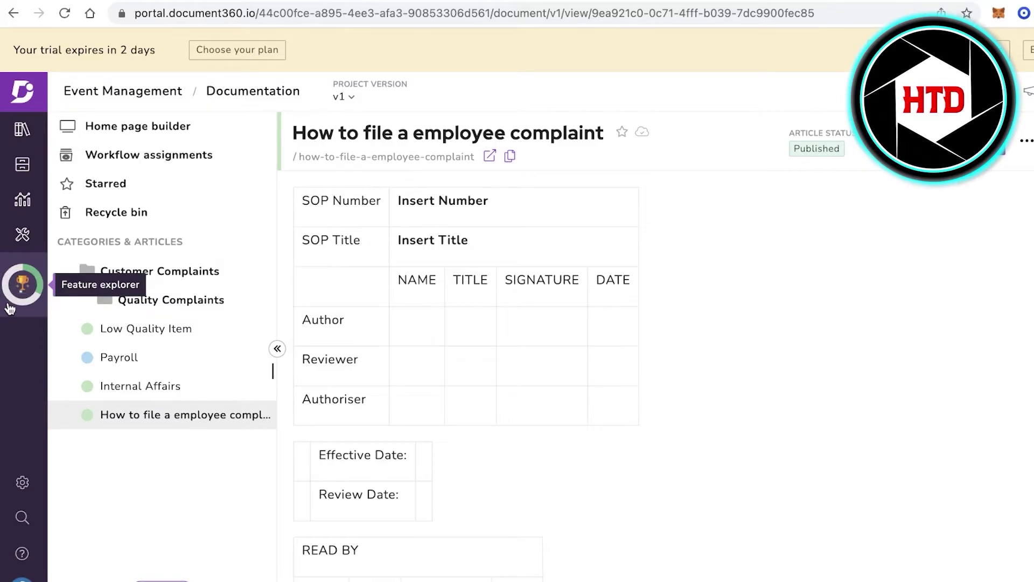
# Open Customer Complaints, then start and discard a new Markdown article template.
pyautogui.click(108, 274)
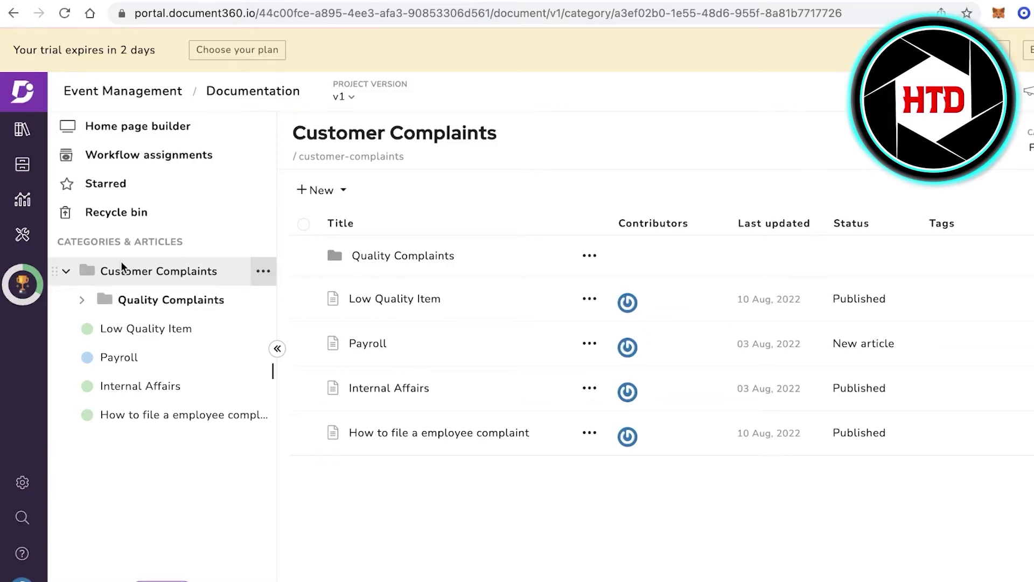
pyautogui.click(11, 232)
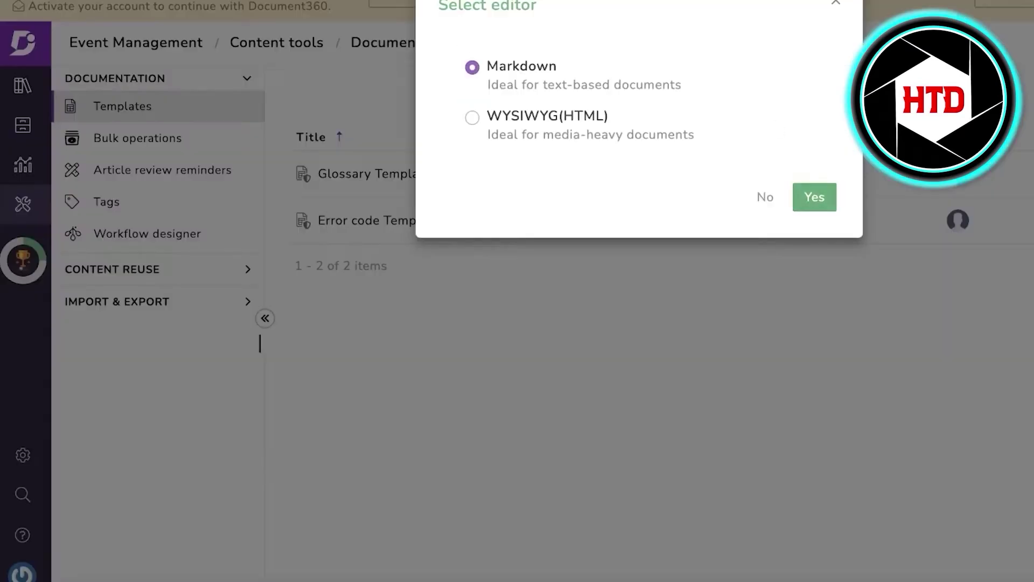
pyautogui.click(827, 197)
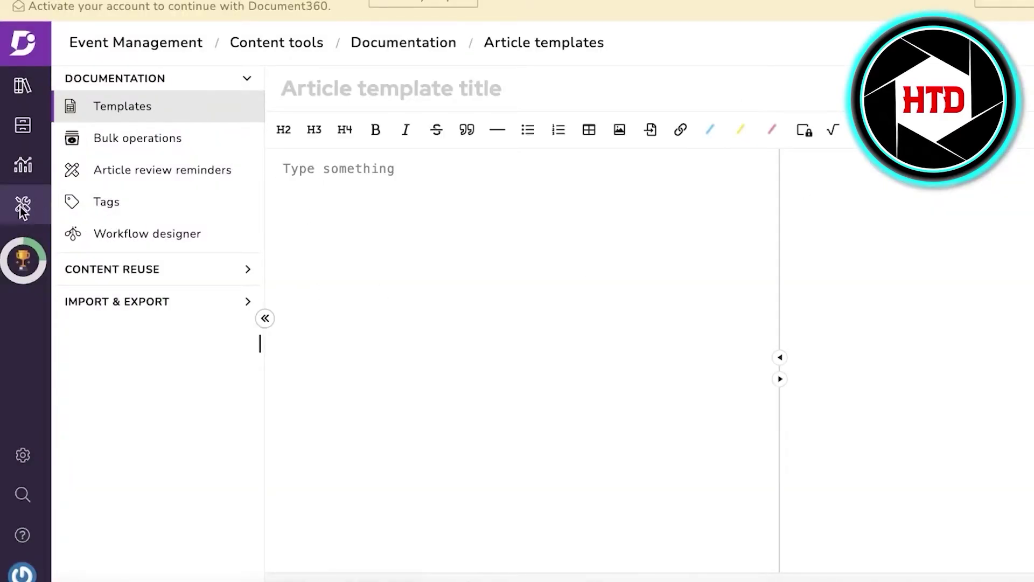
pyautogui.click(22, 260)
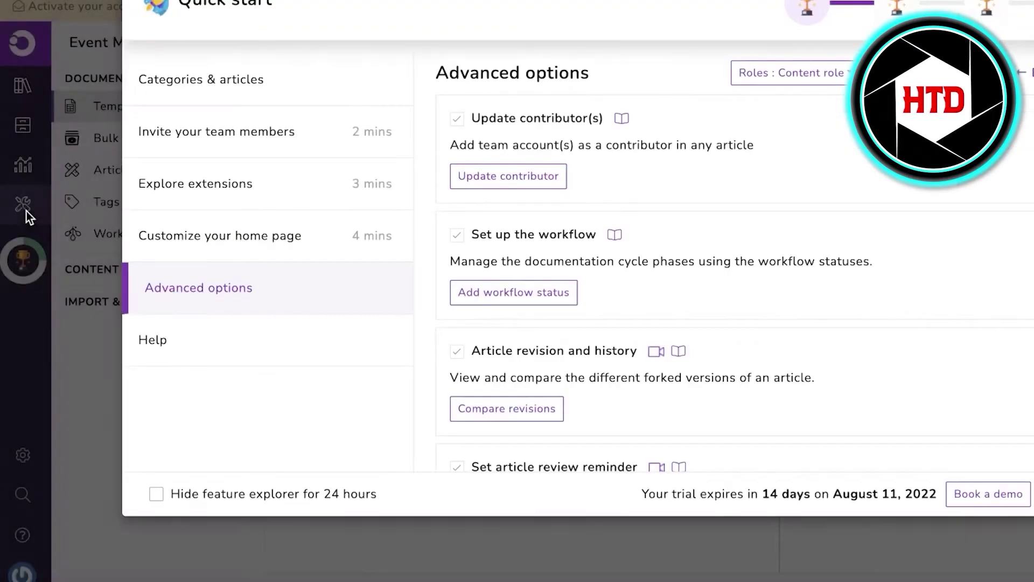
pyautogui.press('Escape')
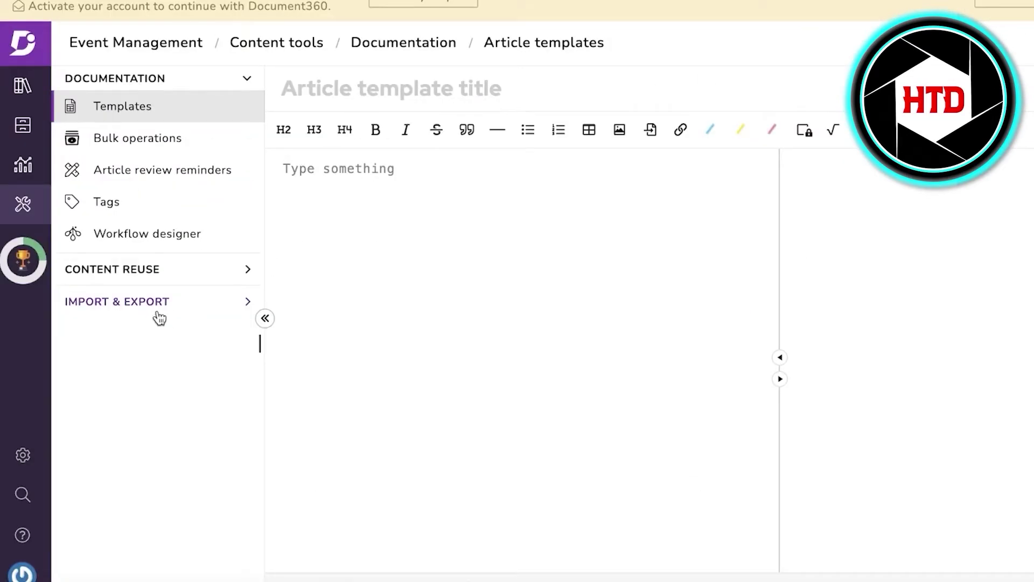
pyautogui.click(24, 167)
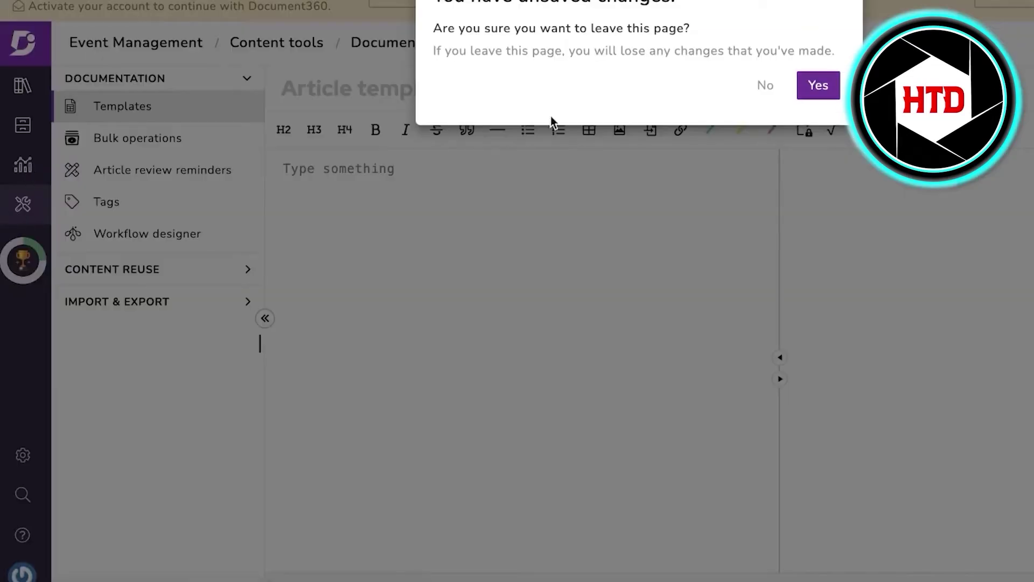
pyautogui.click(805, 95)
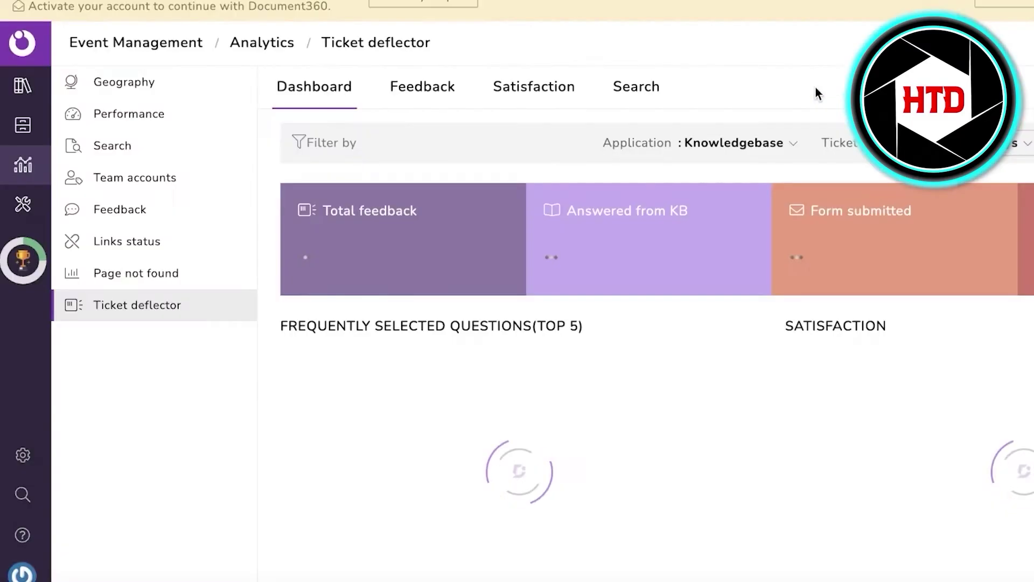
# Open the article templates list, then the Bulk operations page.
pyautogui.click(19, 248)
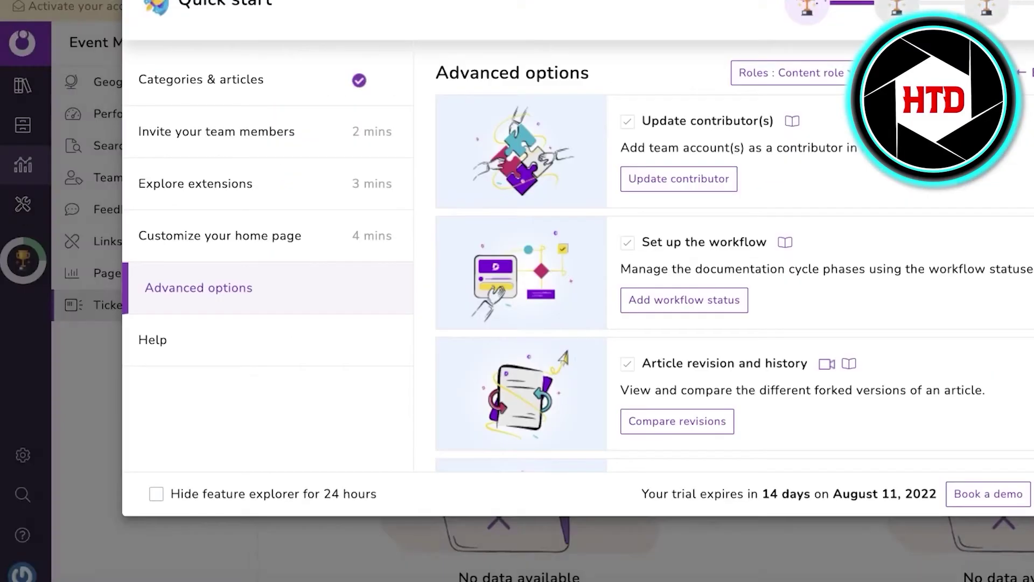
pyautogui.click(23, 43)
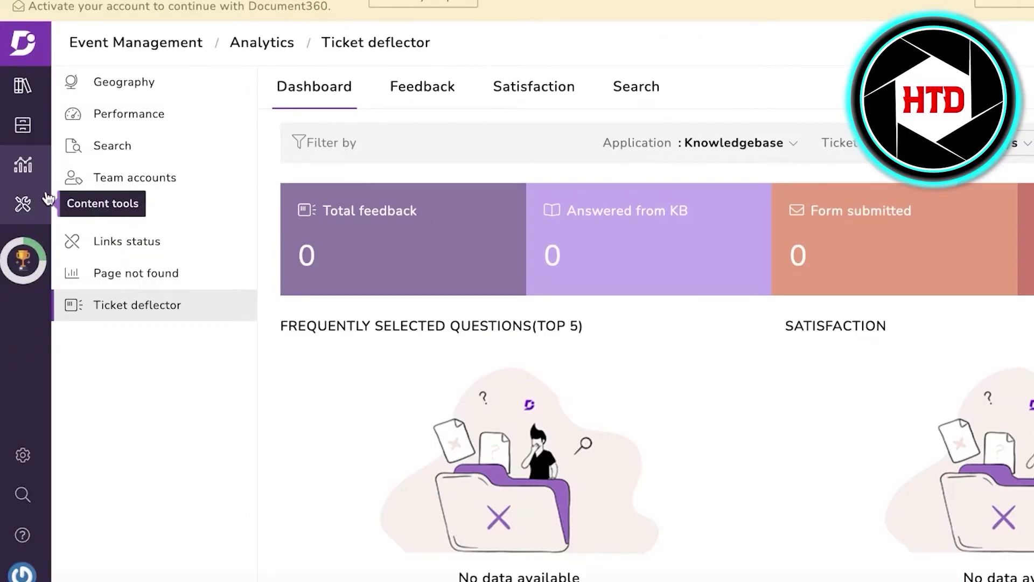
pyautogui.click(26, 204)
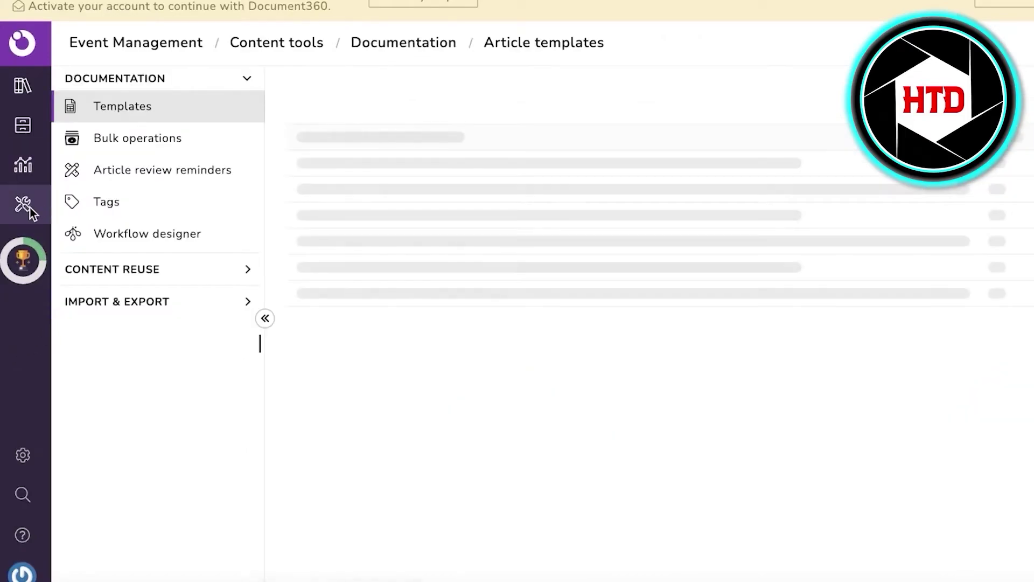
pyautogui.click(173, 136)
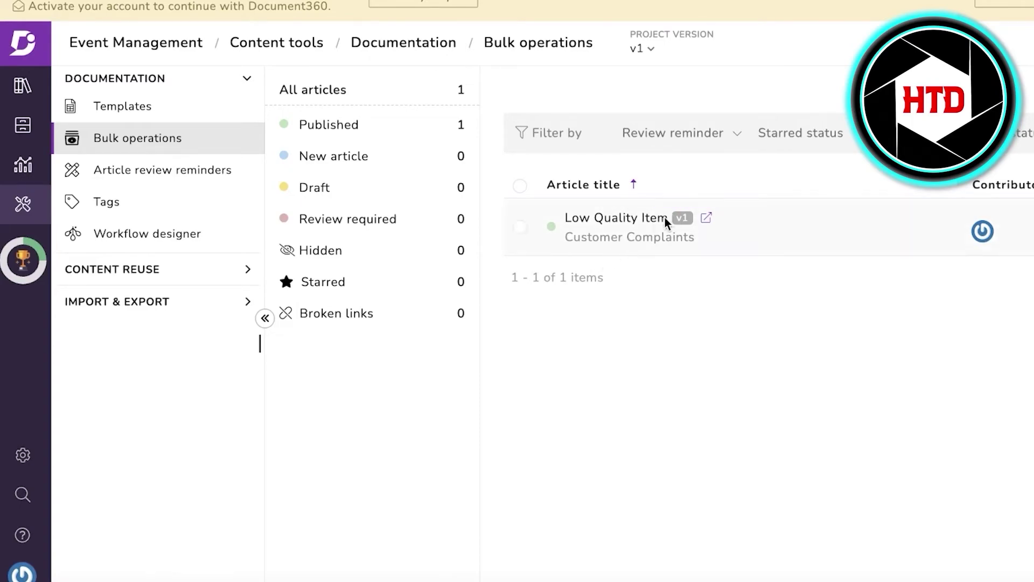
# Select and deselect Low Quality Item, then visit Article review reminders and Workflow designer.
pyautogui.click(685, 218)
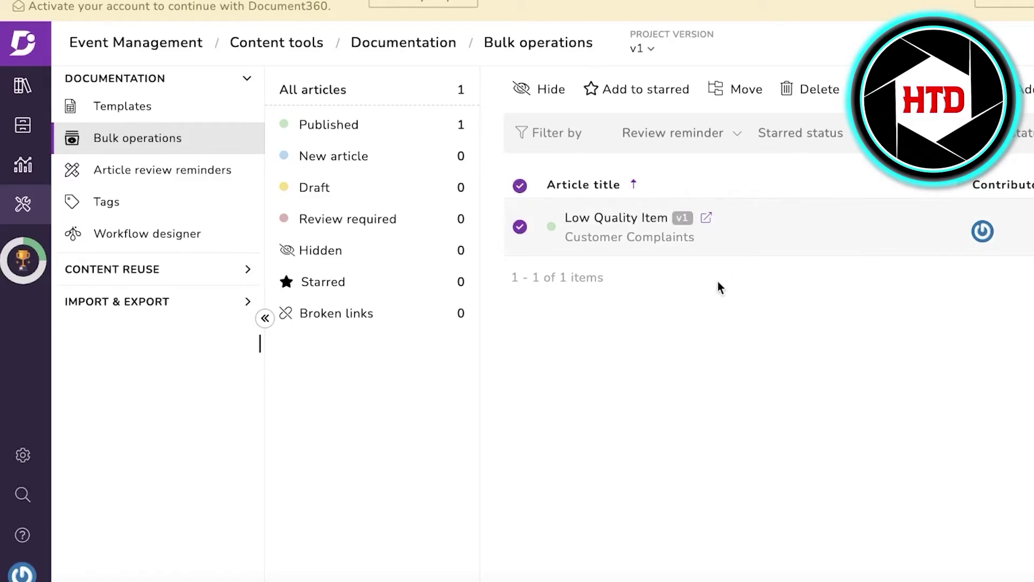
pyautogui.click(521, 227)
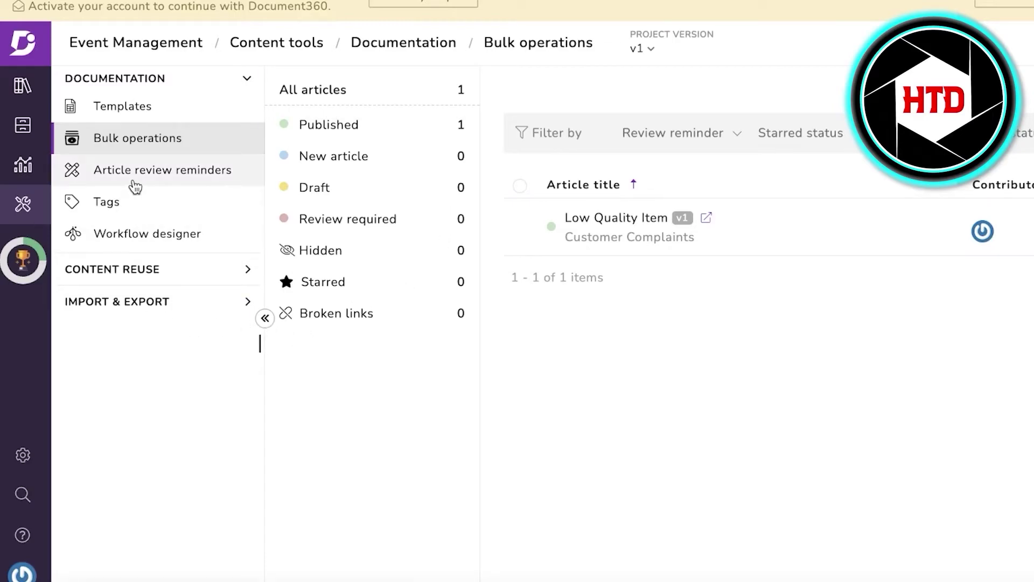
pyautogui.click(135, 187)
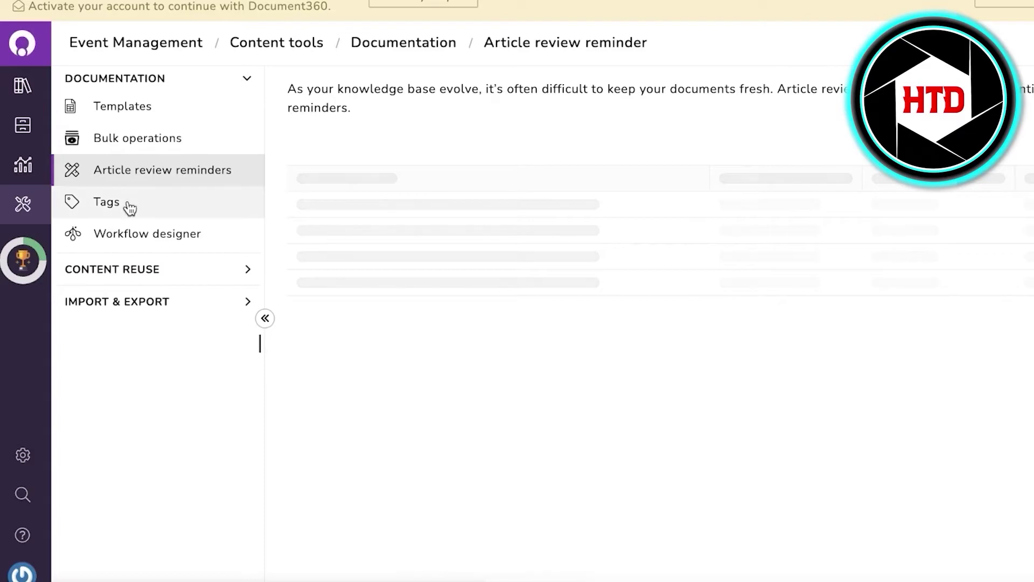
pyautogui.click(131, 237)
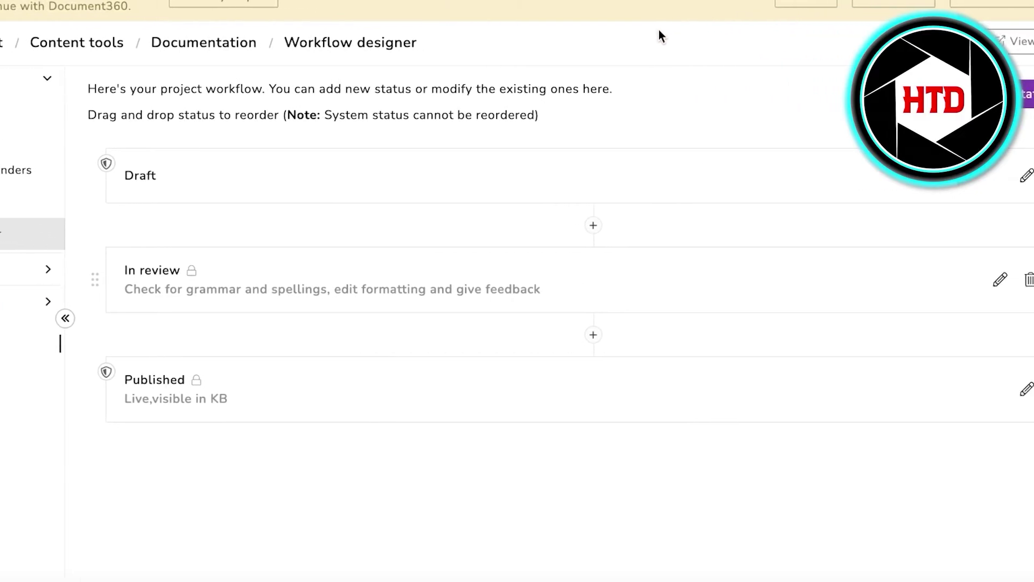
# Open and cancel a new workflow status, then expand Content Reuse and Import & Export.
pyautogui.click(1028, 94)
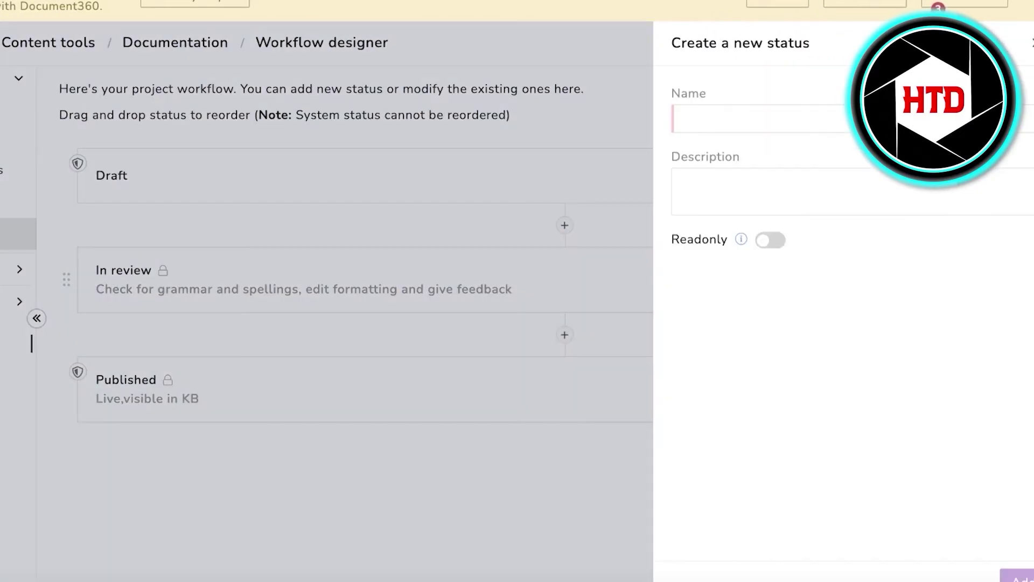
pyautogui.click(160, 171)
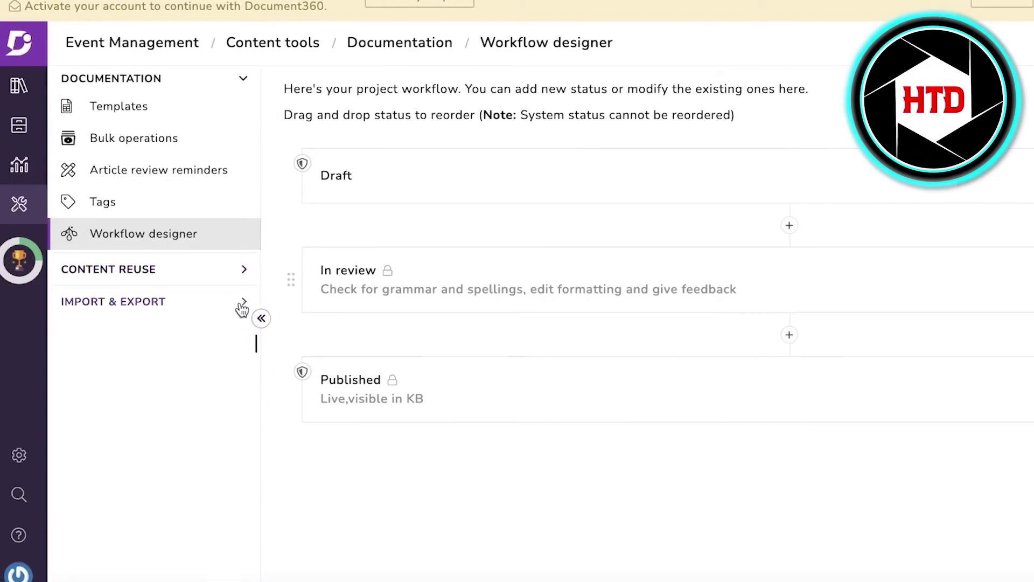
pyautogui.click(233, 271)
pyautogui.click(211, 367)
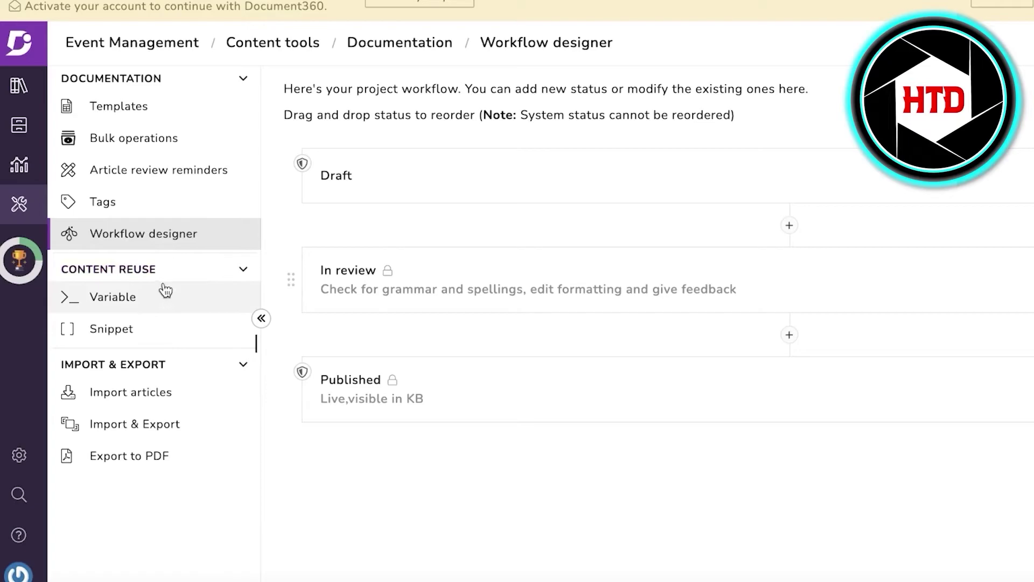
# Visit the Snippet and Variable pages, then view and dismiss the project Export options.
pyautogui.click(131, 334)
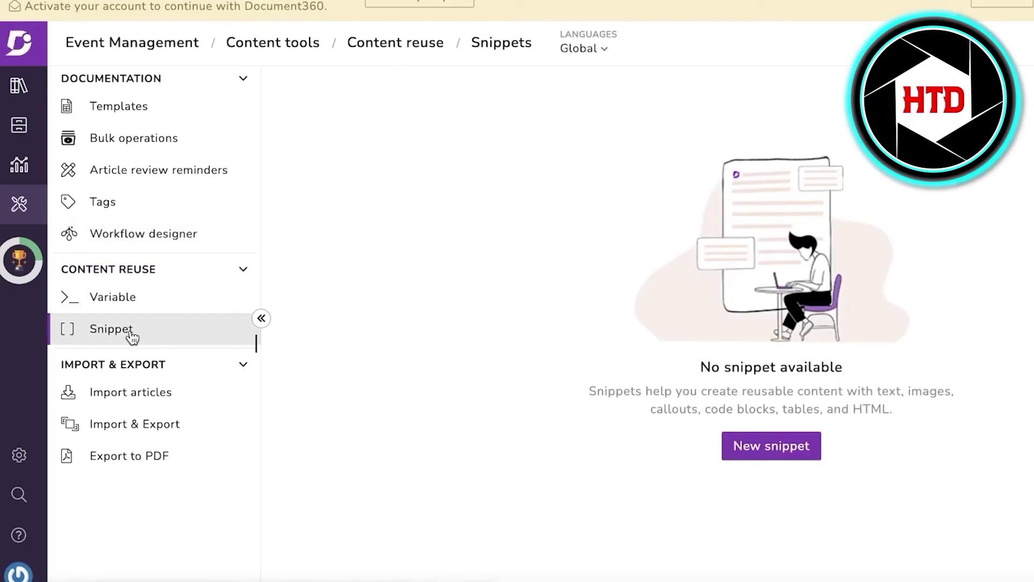
pyautogui.click(159, 311)
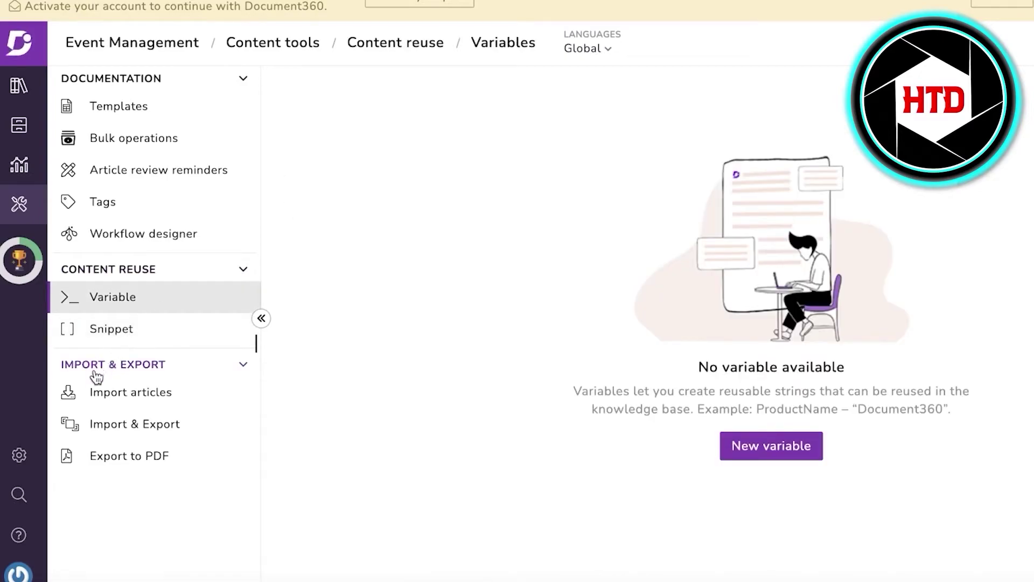
pyautogui.click(124, 424)
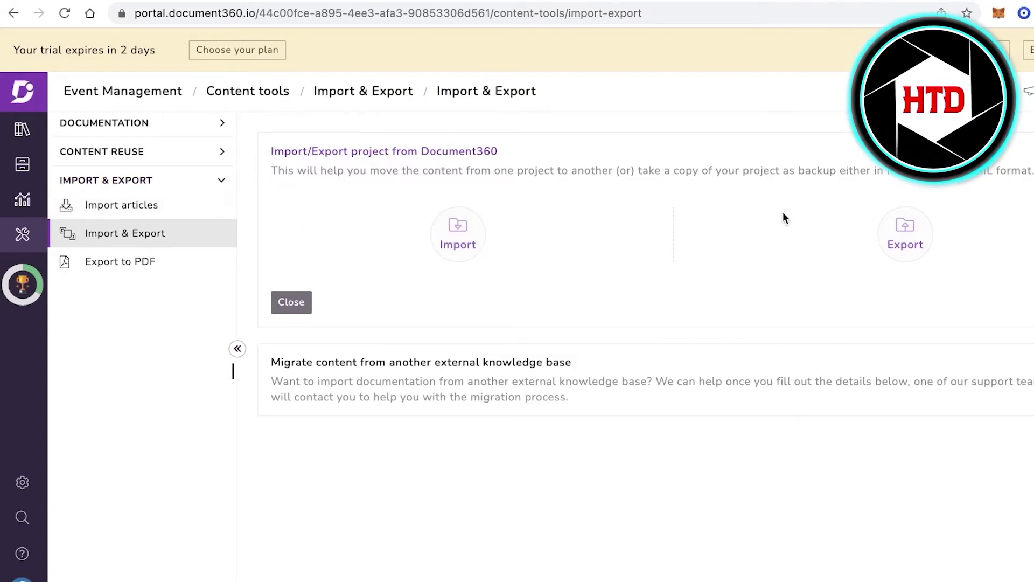
pyautogui.click(905, 234)
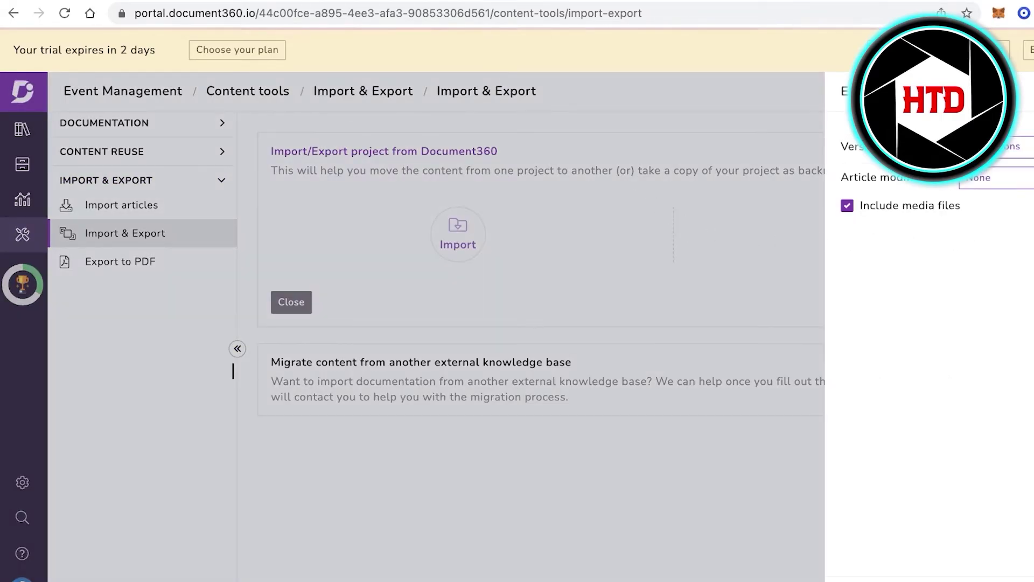
pyautogui.press('Escape')
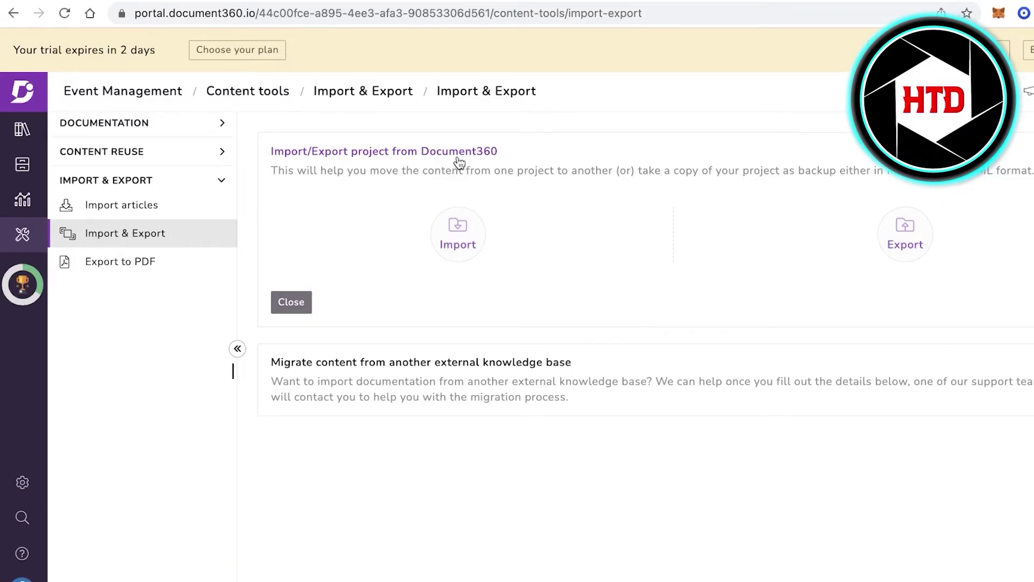
# Start a new PDF content template under Export to PDF, then return to Customer Complaints.
pyautogui.click(81, 261)
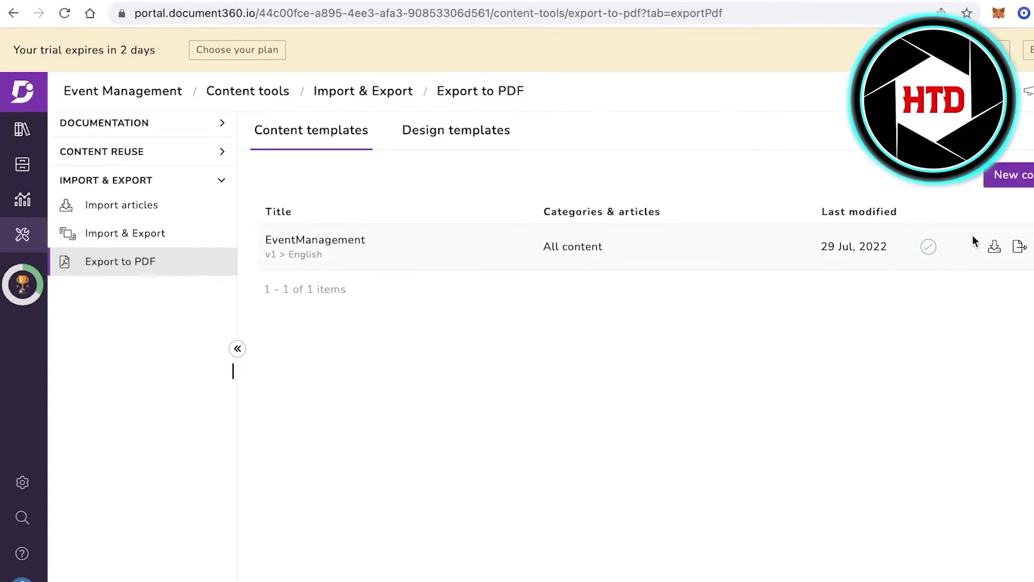
pyautogui.click(1029, 178)
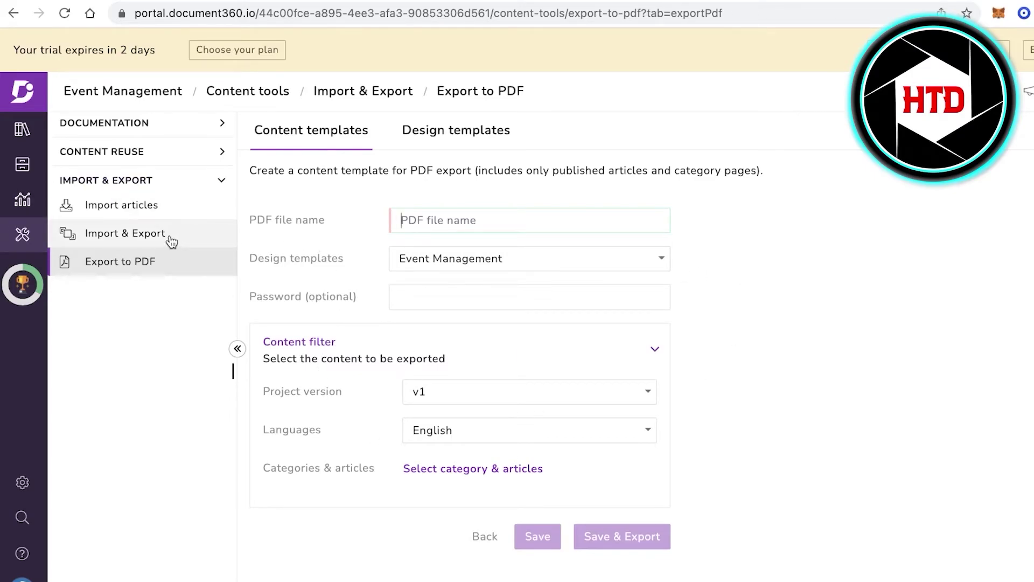
pyautogui.click(22, 129)
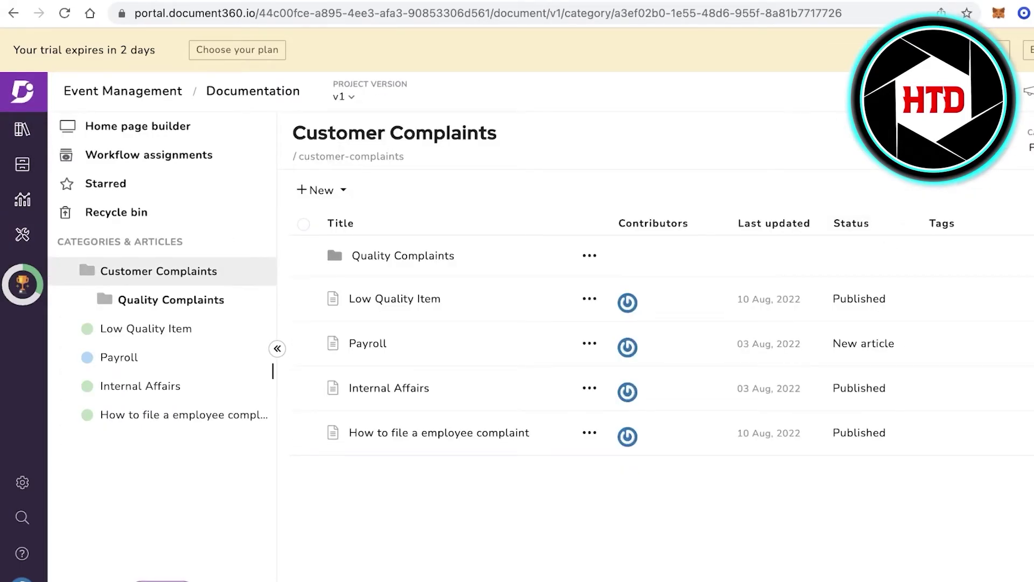
# View the live site and accept cookies, then select the Home page builder header title.
pyautogui.click(959, 91)
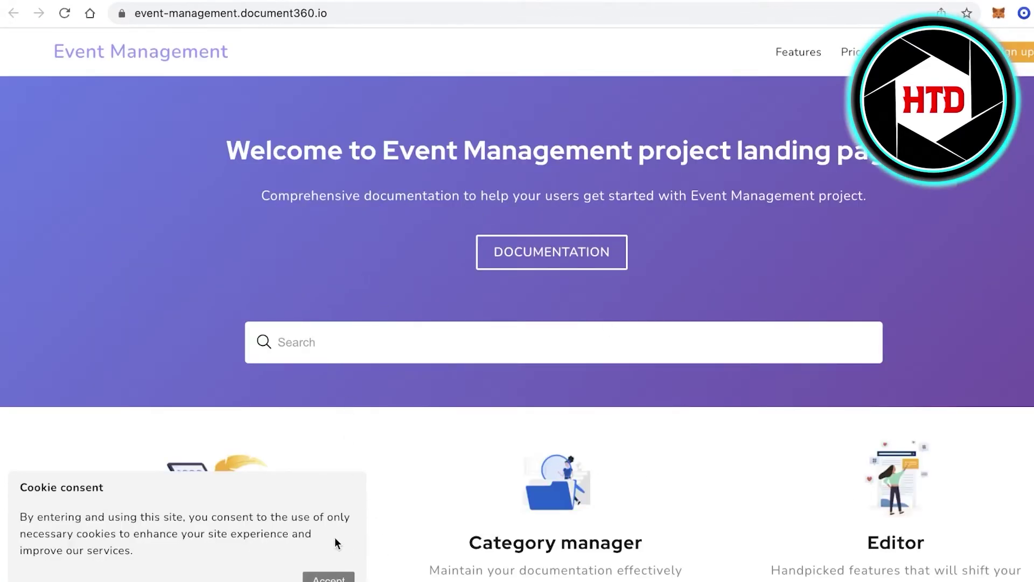
pyautogui.click(328, 578)
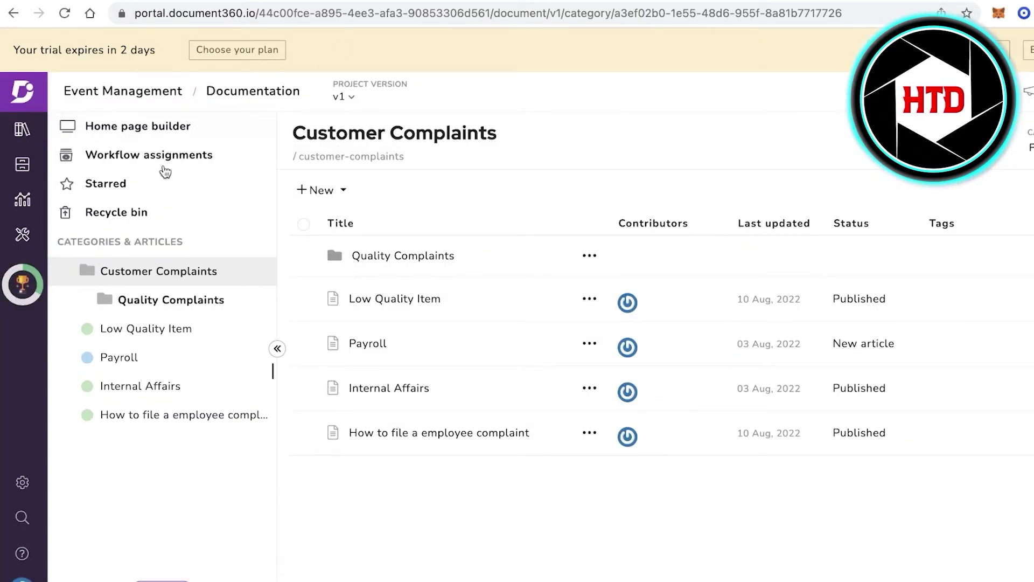
pyautogui.click(102, 128)
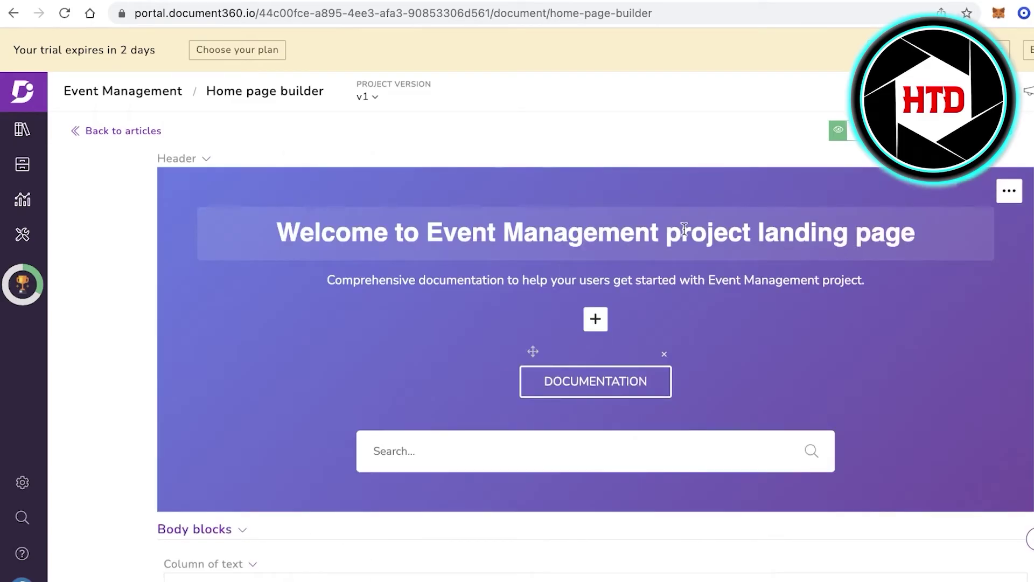
pyautogui.click(652, 230)
pyautogui.tripleClick(653, 233)
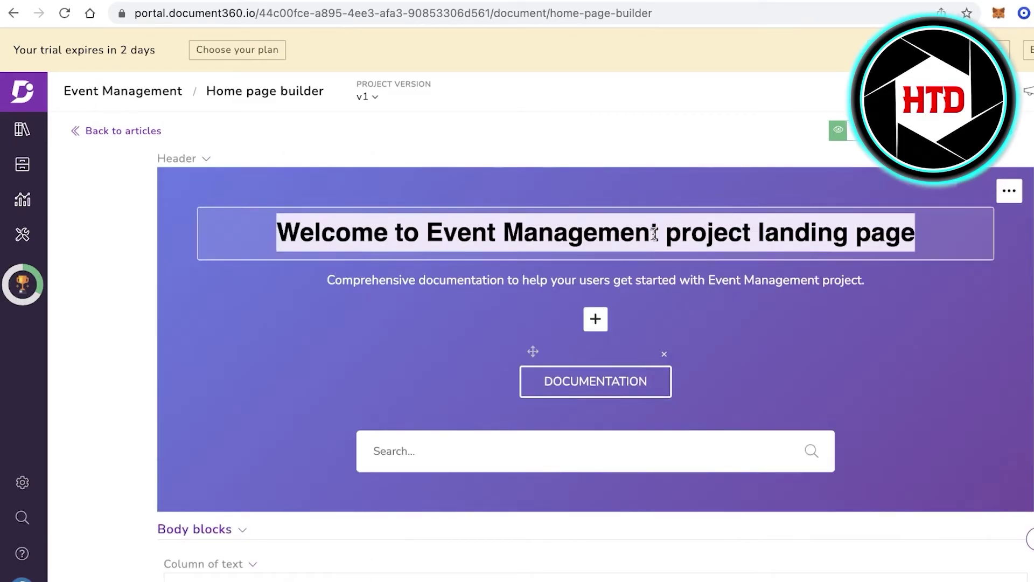
# Retitle the header 'Welcome to Bakery Co.'s customer documentation page!' with subtitle 'All your questions will be answered here.'.
pyautogui.press('BackSpace')
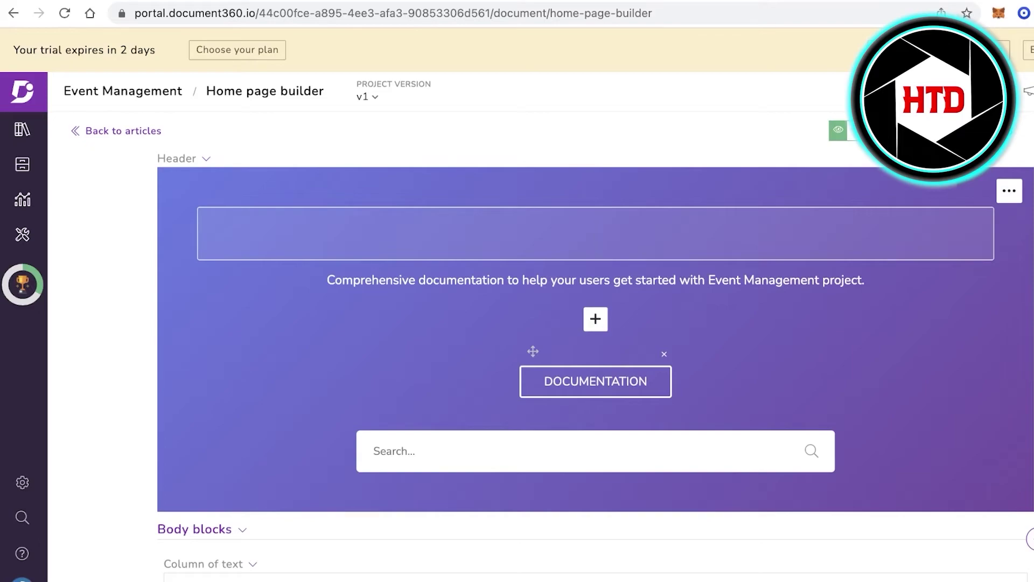
pyautogui.write('Wel')
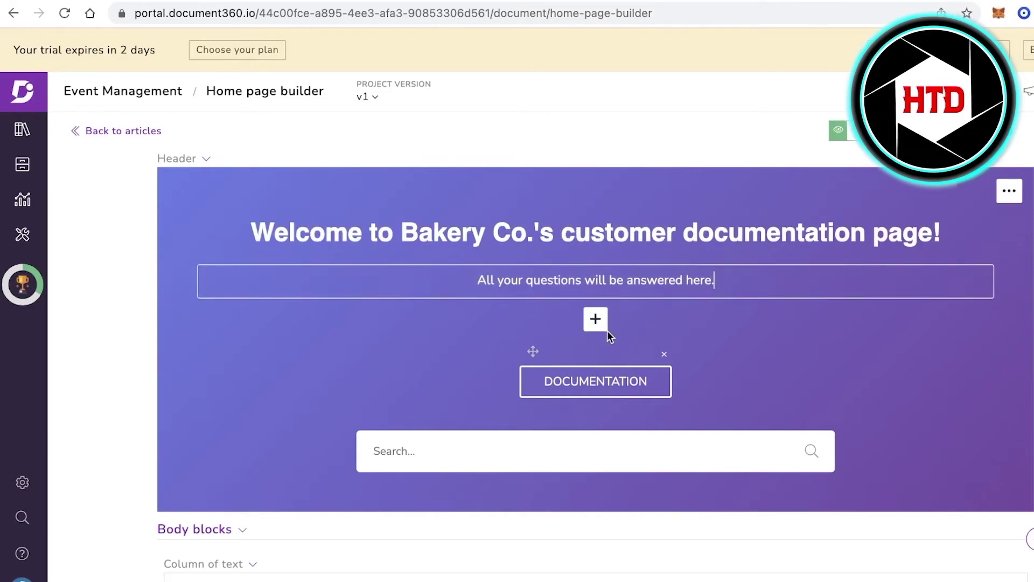
pyautogui.click(596, 320)
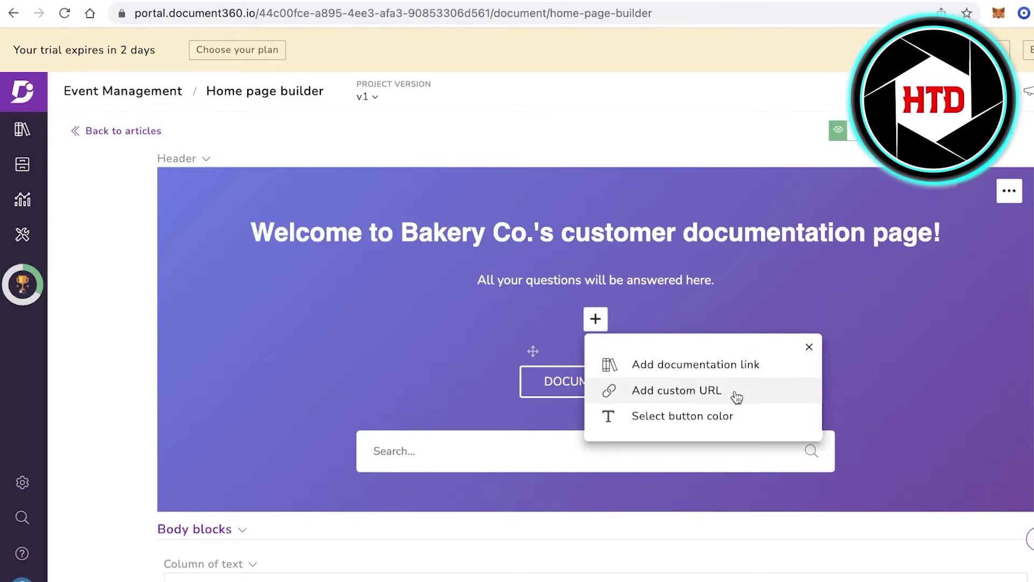
# Give the header a dark greyish-purple background and remove its DOCUMENTATION button.
pyautogui.click(809, 347)
pyautogui.click(1020, 191)
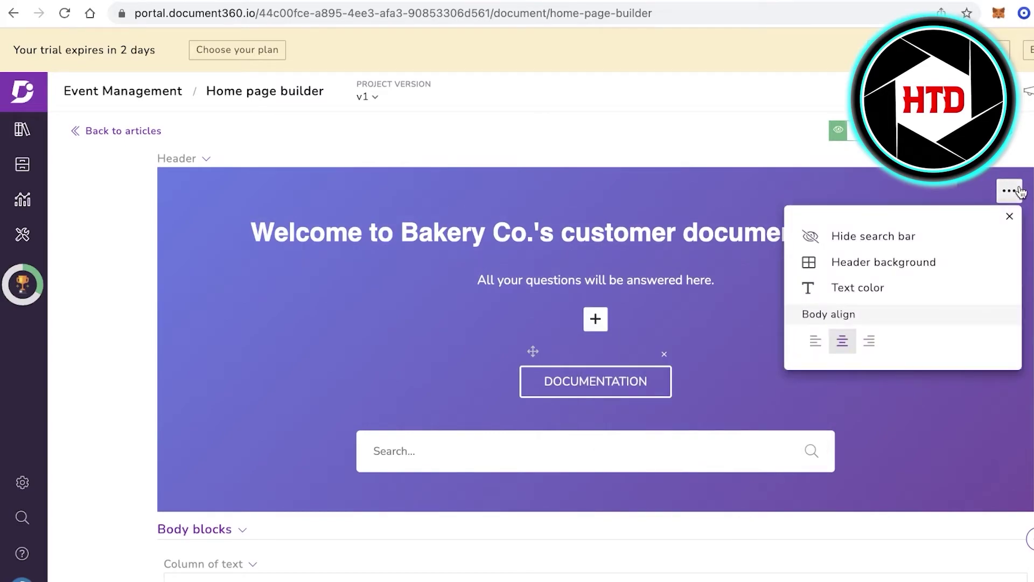
pyautogui.click(921, 269)
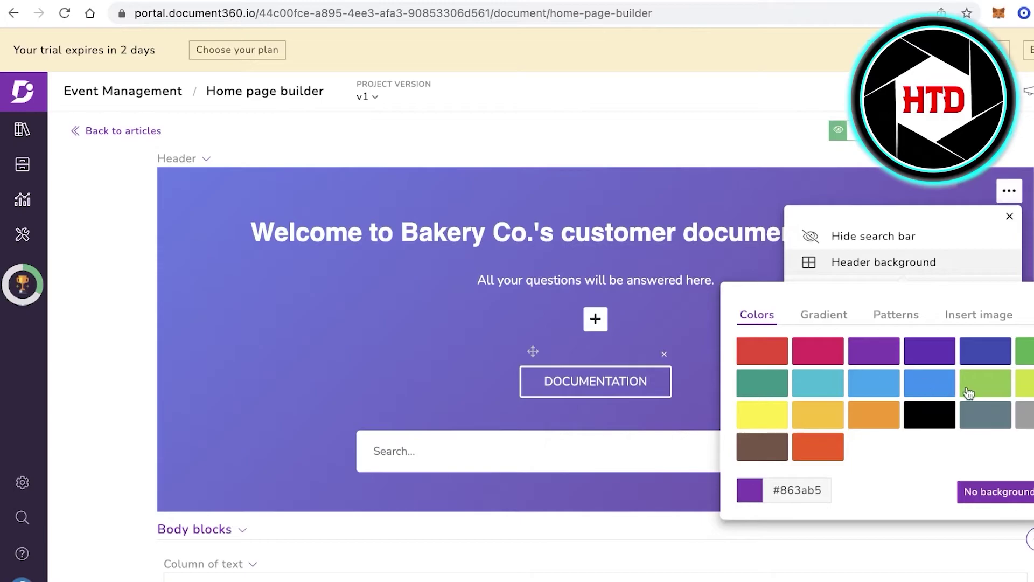
pyautogui.click(867, 423)
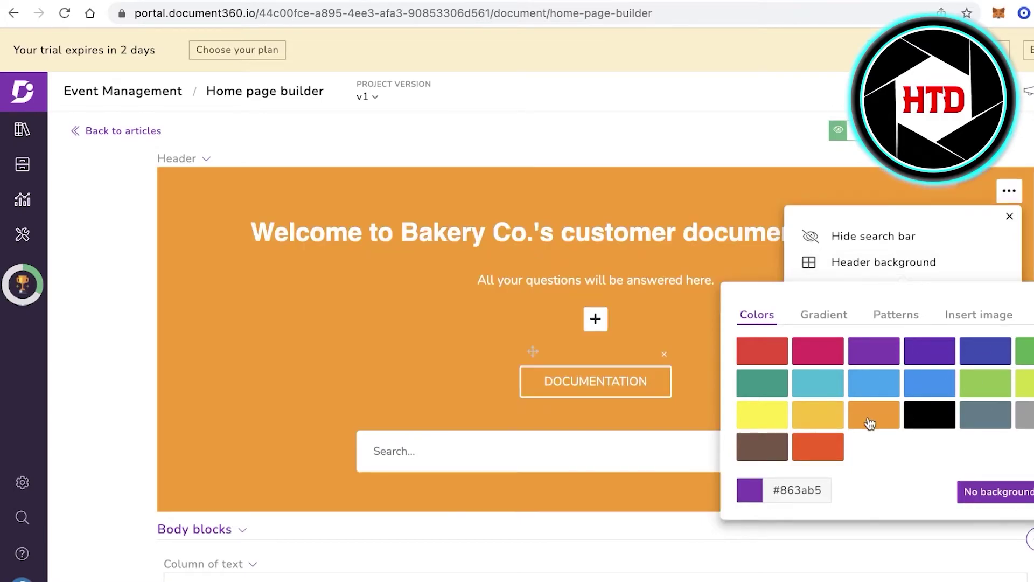
pyautogui.click(754, 490)
pyautogui.moveTo(680, 509); pyautogui.dragTo(593, 544)
pyautogui.click(485, 369)
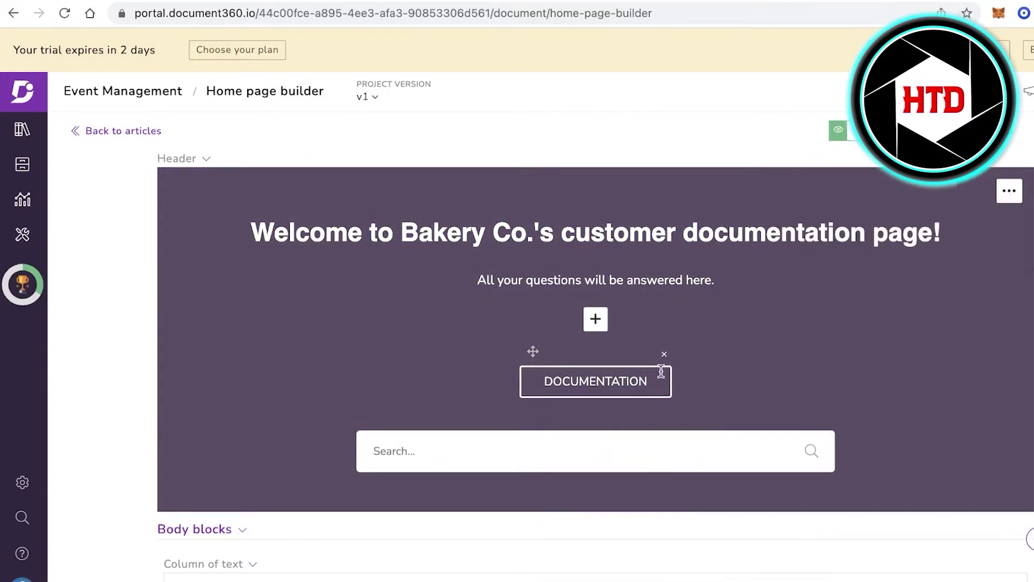
pyautogui.click(663, 355)
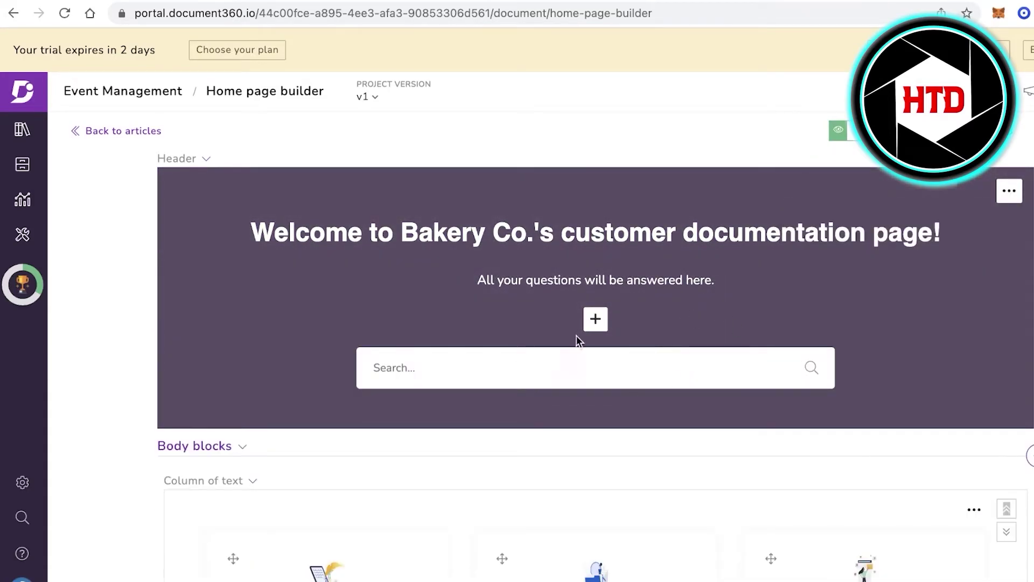
# Collapse the Header block and expand Body blocks to show the Documentation, Category manager and Editor cards.
pyautogui.scroll(-10, 576, 335)
pyautogui.scroll(9, 754, 367)
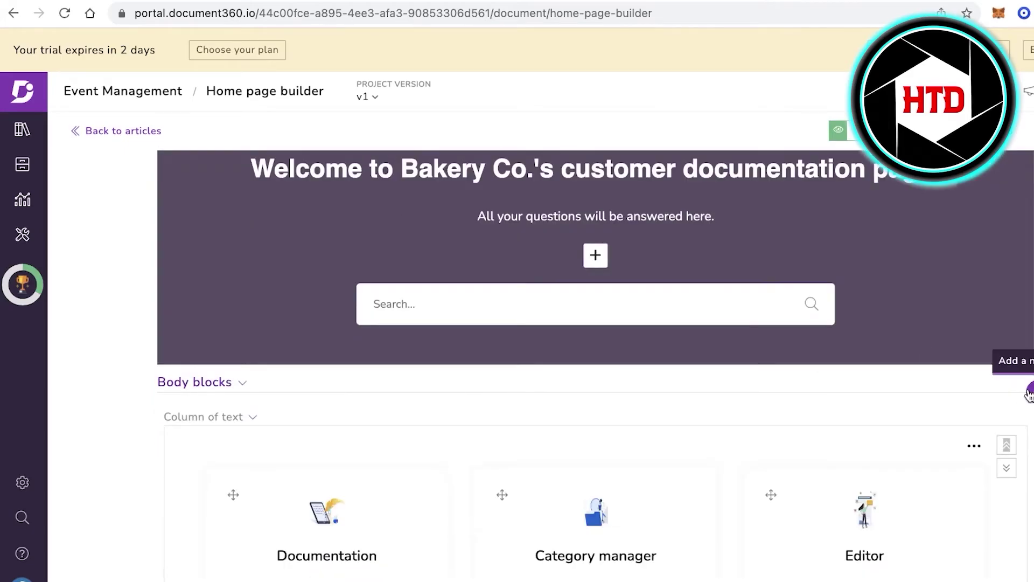
pyautogui.click(1029, 391)
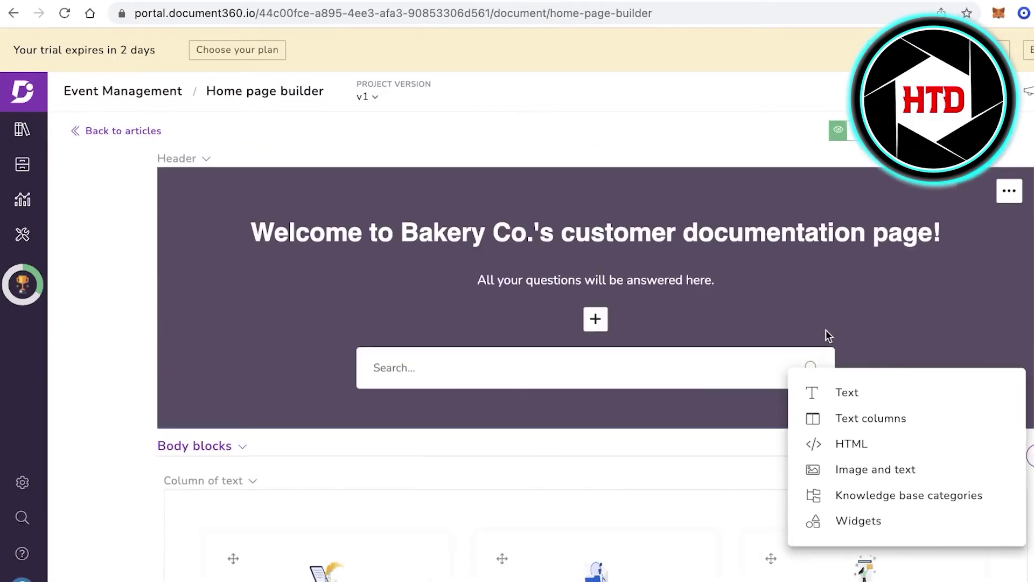
pyautogui.click(237, 448)
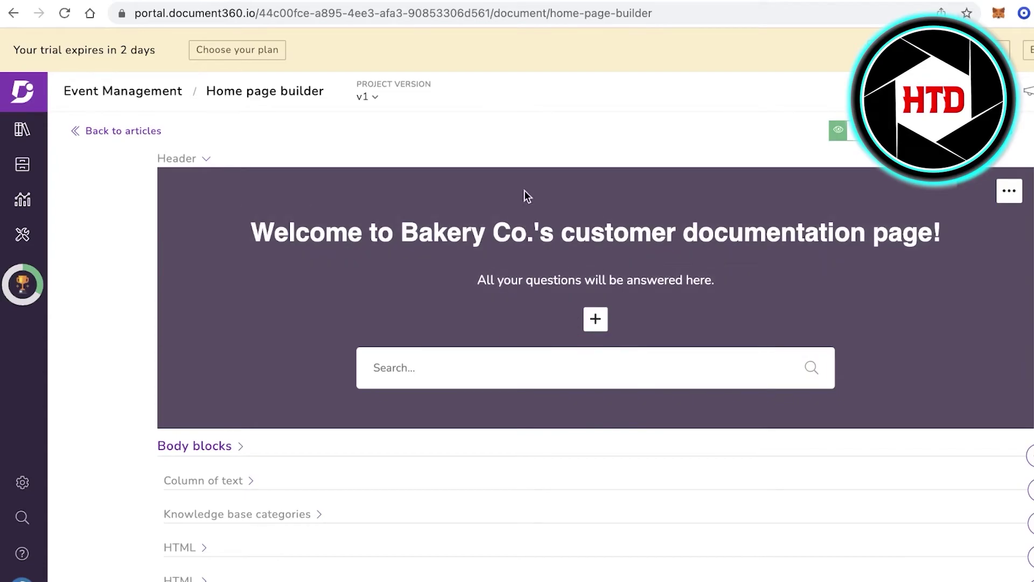
pyautogui.click(177, 157)
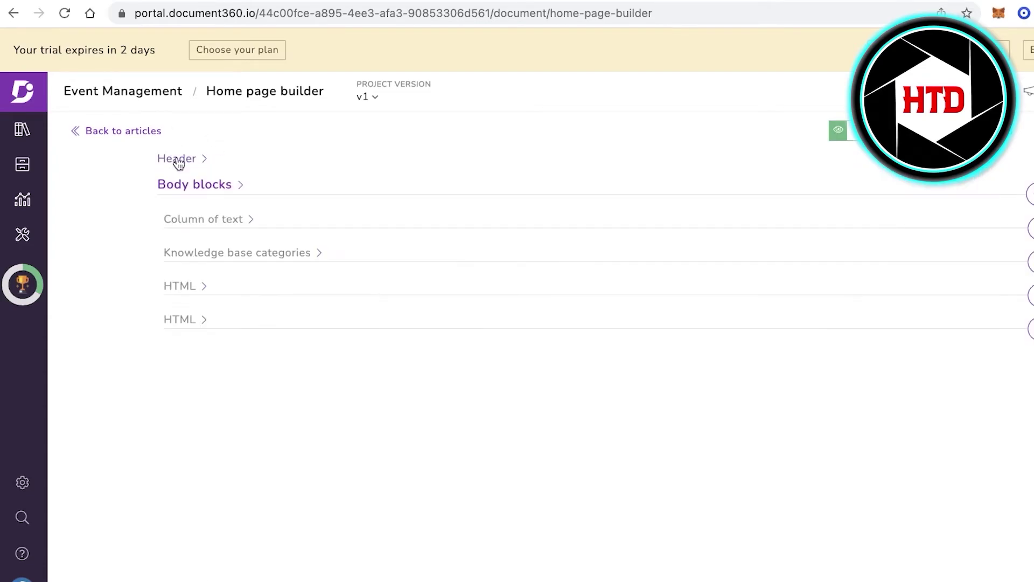
pyautogui.click(214, 190)
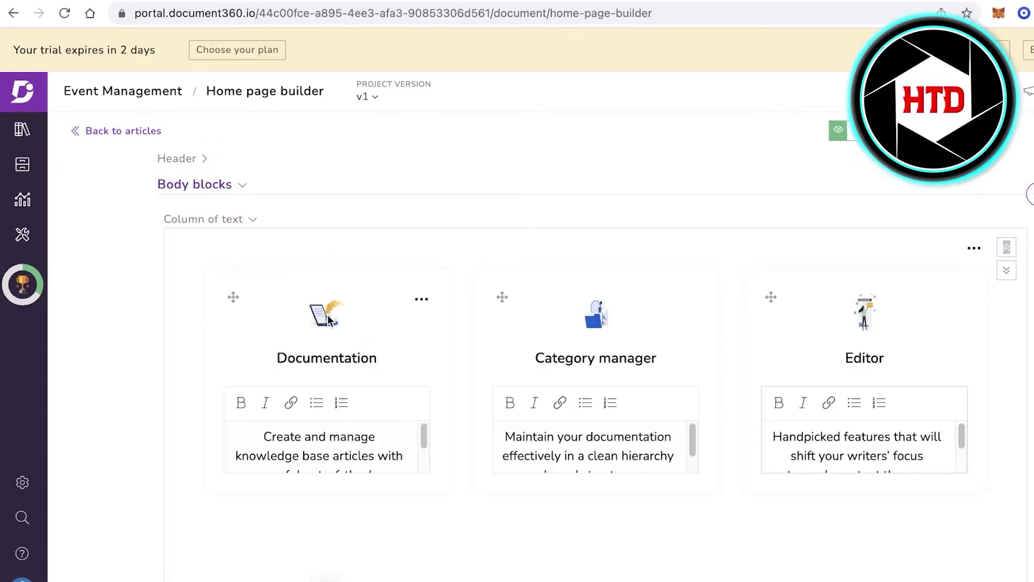
pyautogui.scroll(-10, 836, 300)
pyautogui.scroll(10, 981, 288)
pyautogui.scroll(-1, 614, 323)
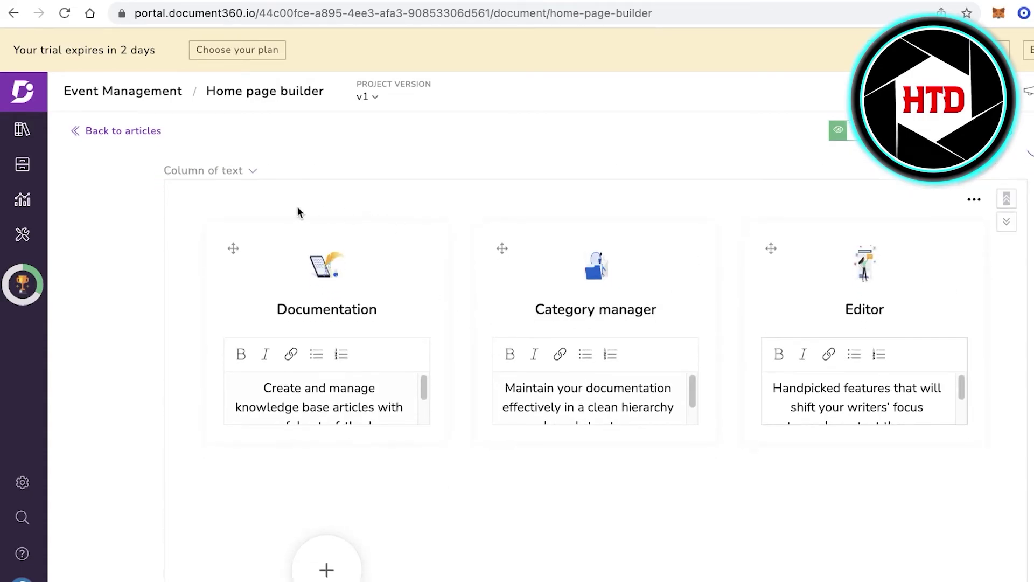
pyautogui.scroll(1, 305, 223)
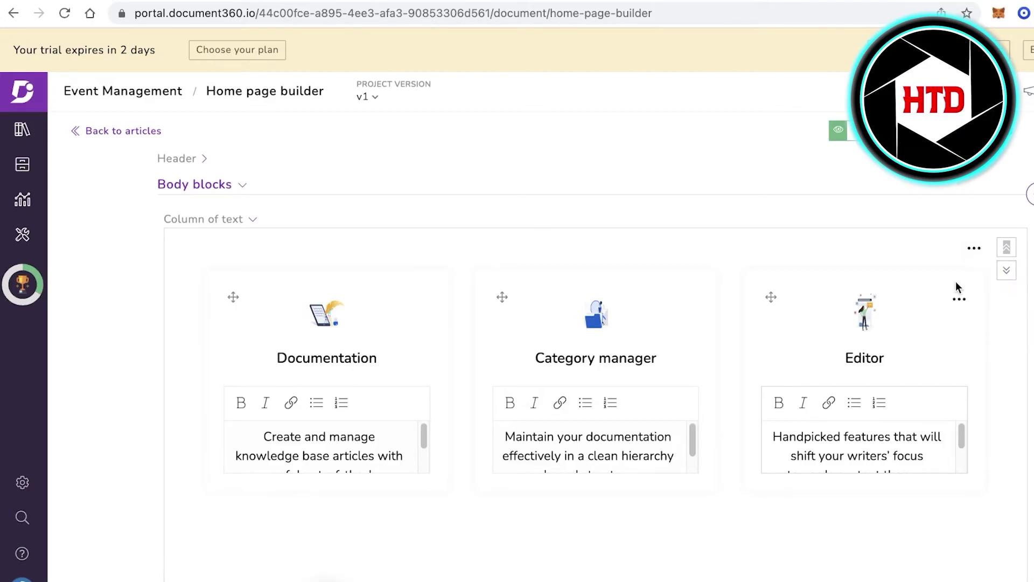
# Remove the Editor, Category manager and Documentation columns from the Column of text block.
pyautogui.click(959, 299)
pyautogui.click(878, 272)
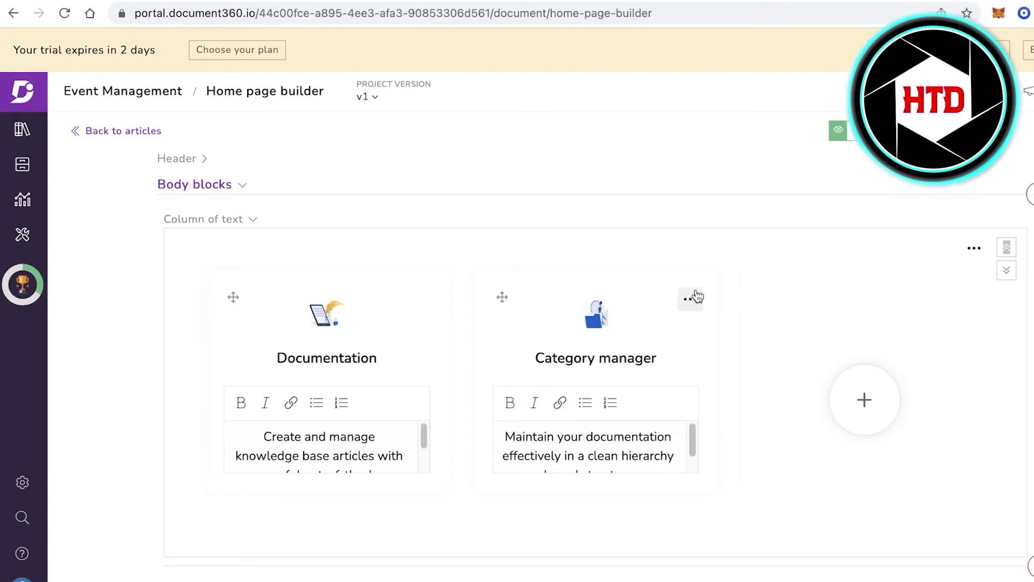
pyautogui.click(693, 298)
pyautogui.click(660, 258)
pyautogui.click(423, 298)
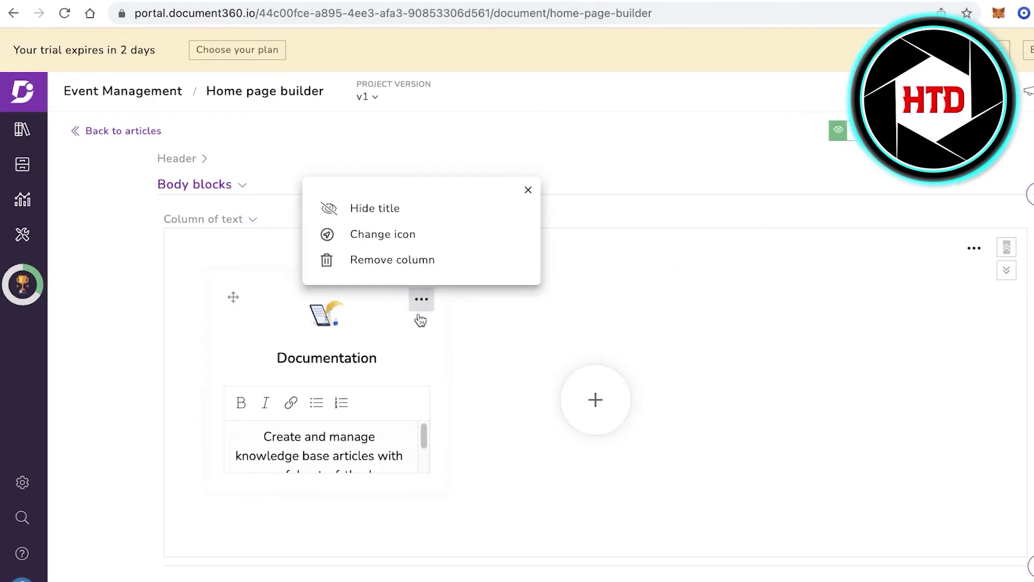
pyautogui.click(431, 261)
# Add a new column titled FAQ's.
pyautogui.click(327, 372)
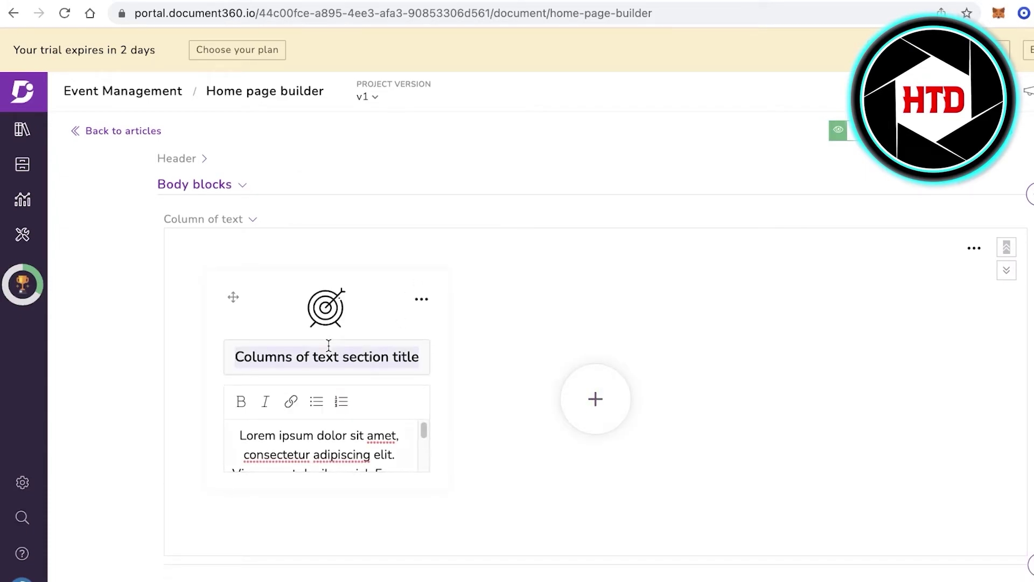
pyautogui.press('BackSpace')
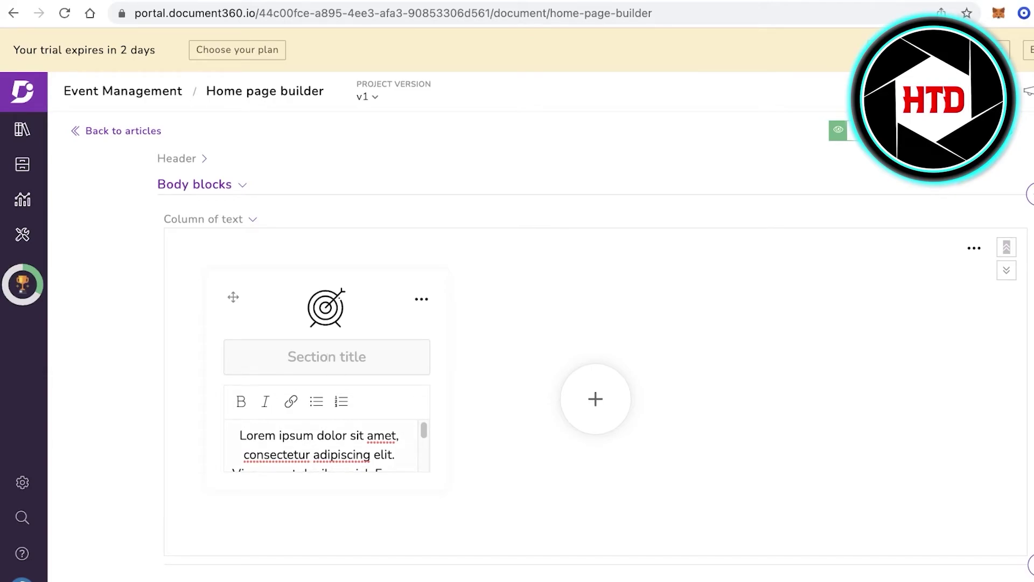
pyautogui.write('FA')
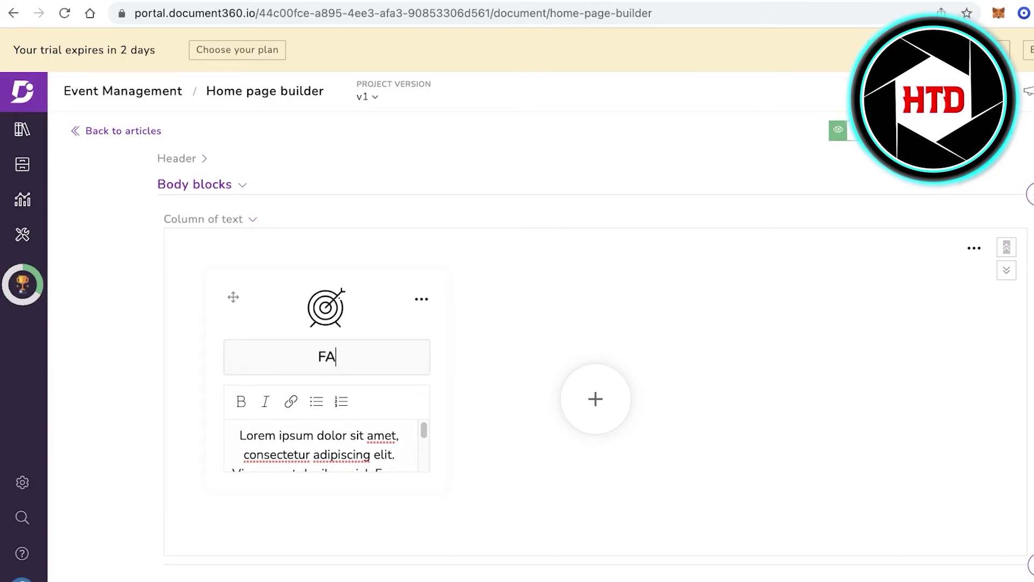
pyautogui.write("Q's")
pyautogui.click(619, 327)
# Add a second column titled Customer Complaints with a headset person icon.
pyautogui.click(579, 404)
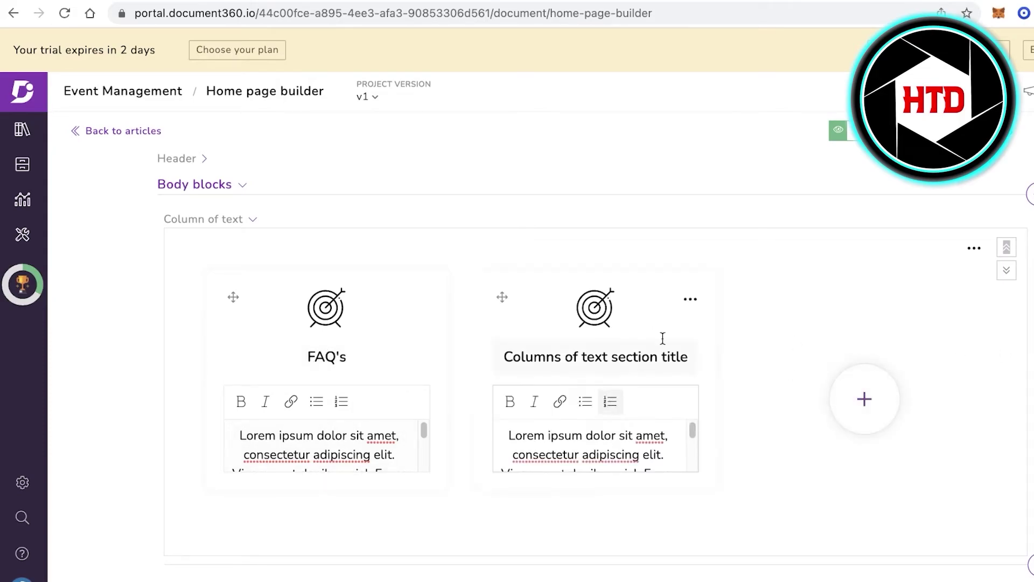
pyautogui.click(690, 299)
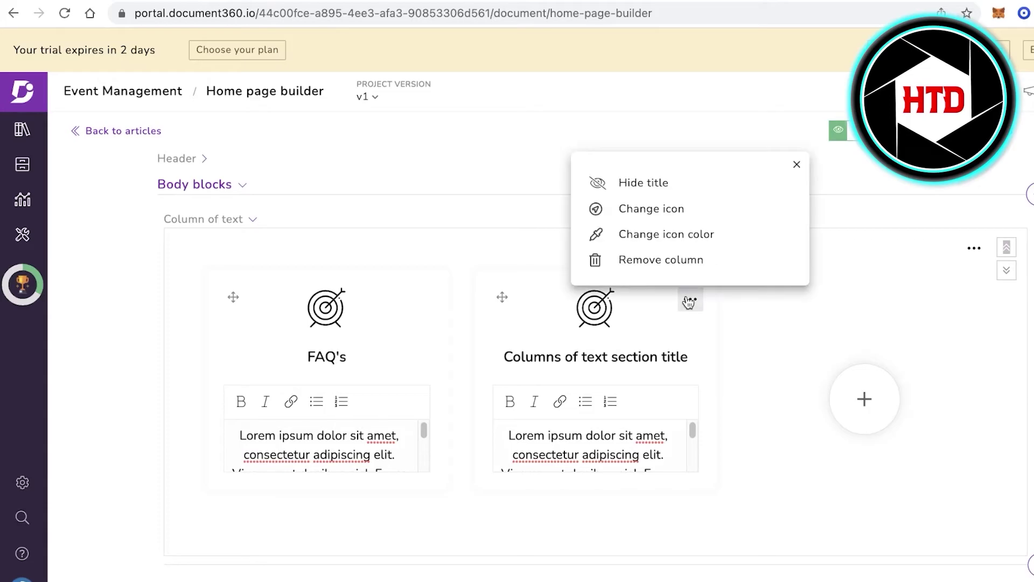
pyautogui.click(668, 213)
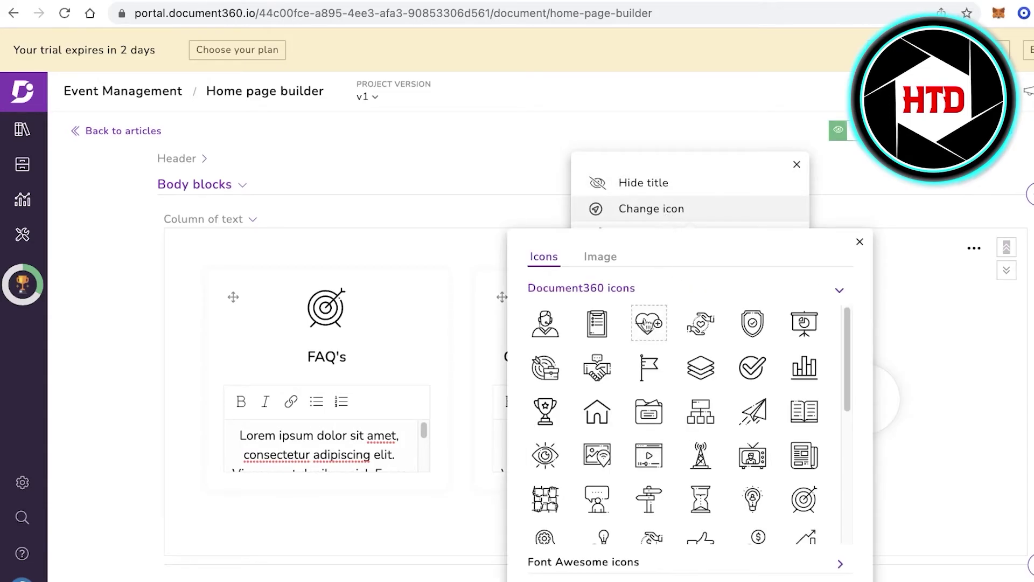
pyautogui.click(543, 334)
pyautogui.tripleClick(625, 345)
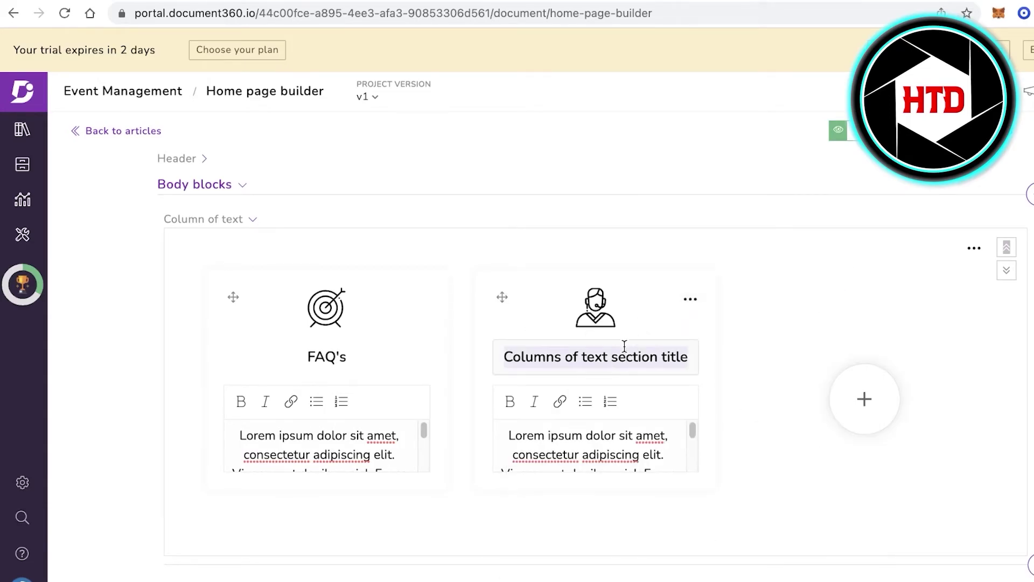
pyautogui.write('Customer ')
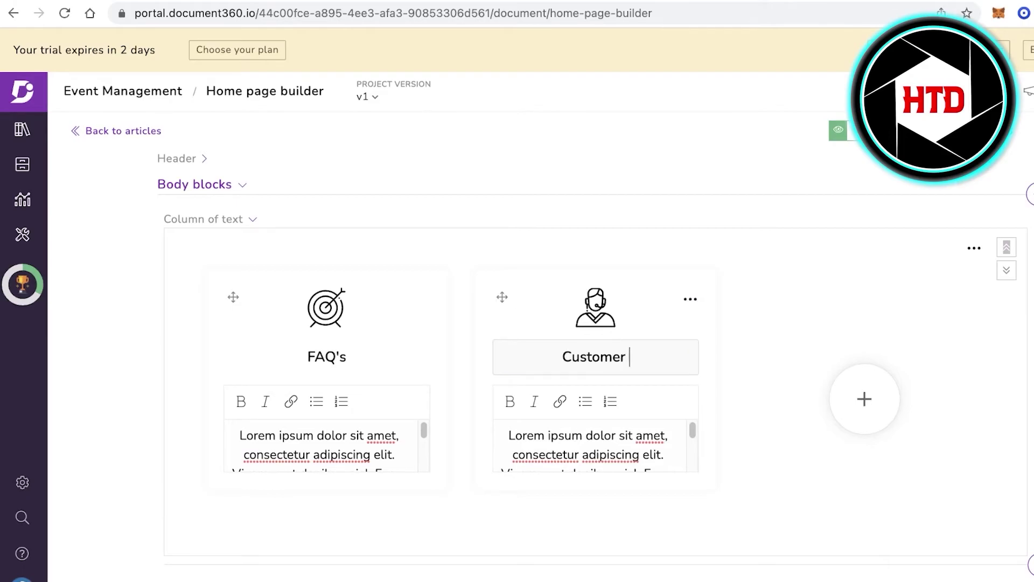
pyautogui.write('Complaints')
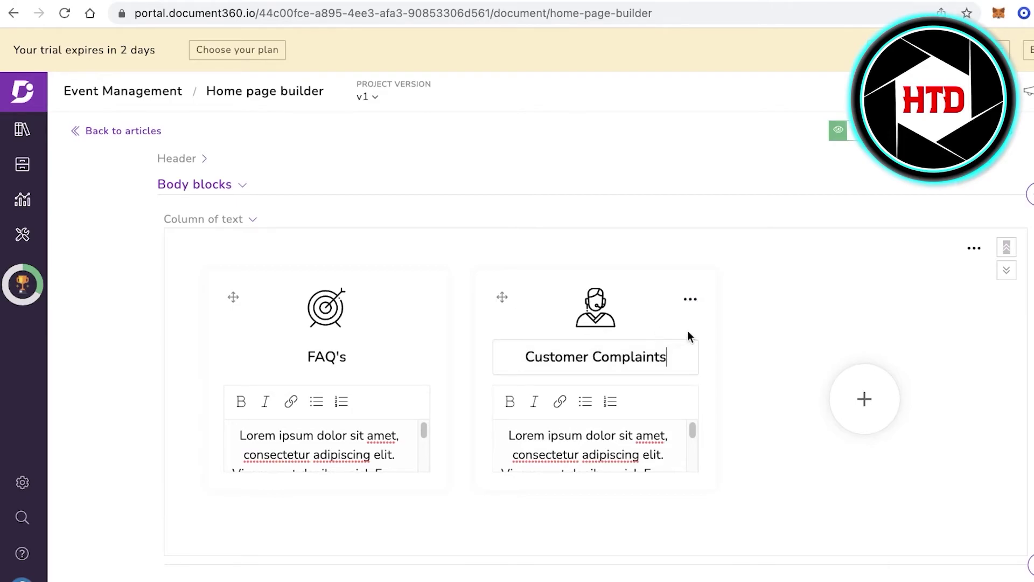
pyautogui.click(717, 293)
# Add a third column titled Partnerships with a handshake icon.
pyautogui.click(860, 402)
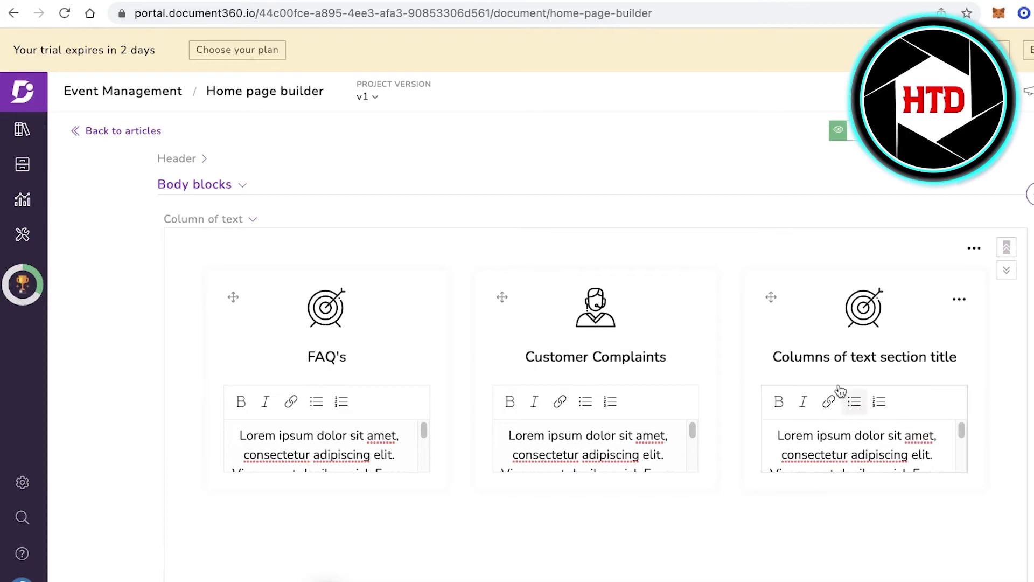
pyautogui.click(958, 300)
pyautogui.click(938, 211)
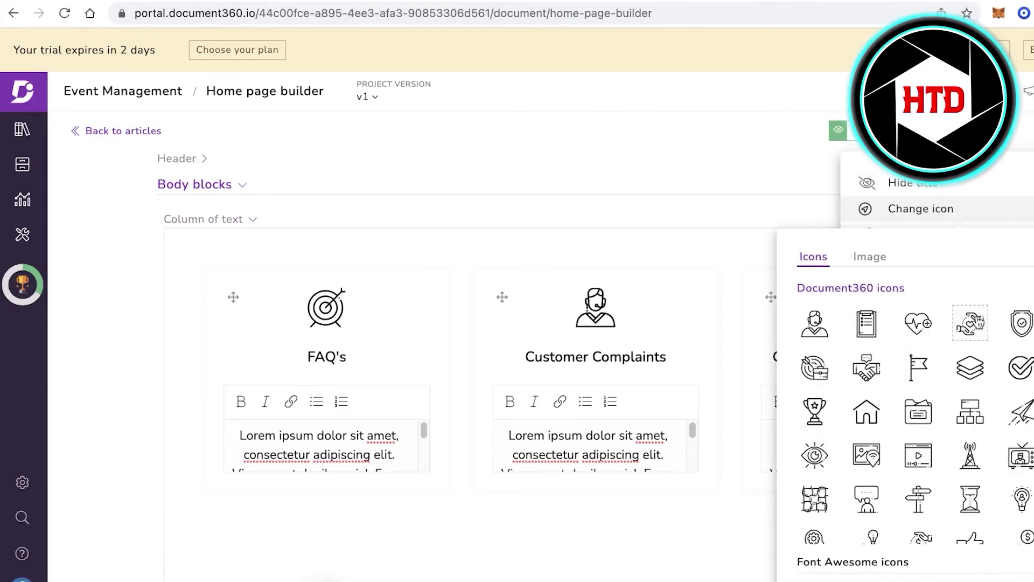
pyautogui.click(868, 371)
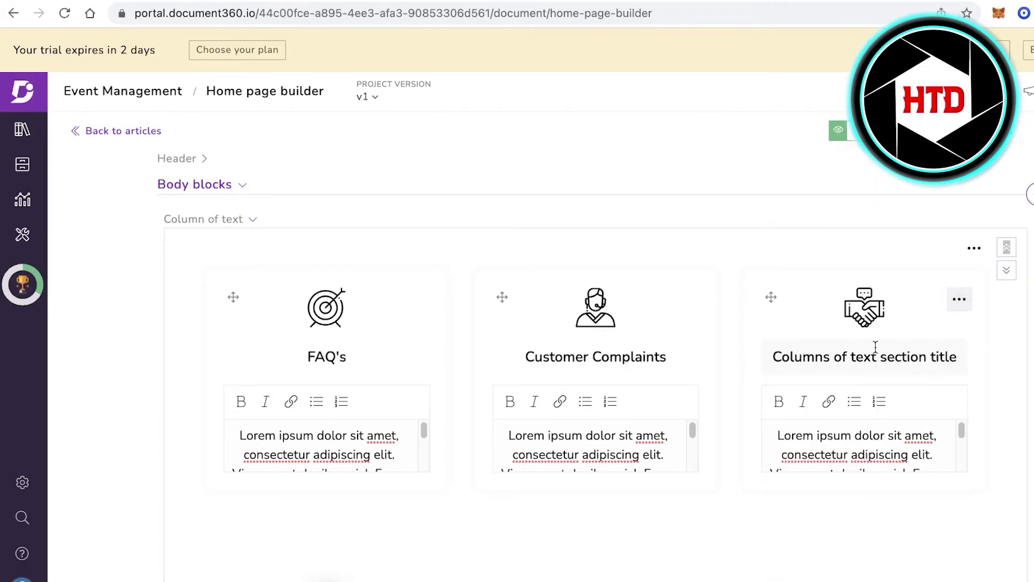
pyautogui.click(876, 358)
pyautogui.hotkey('ctrl', 'a')
pyautogui.write('P')
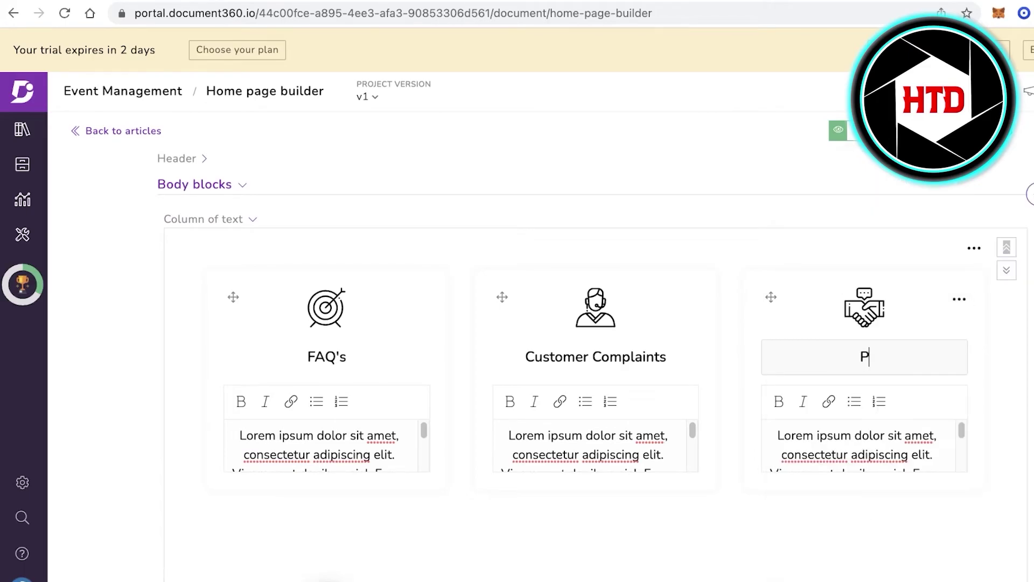
pyautogui.write('artnerships')
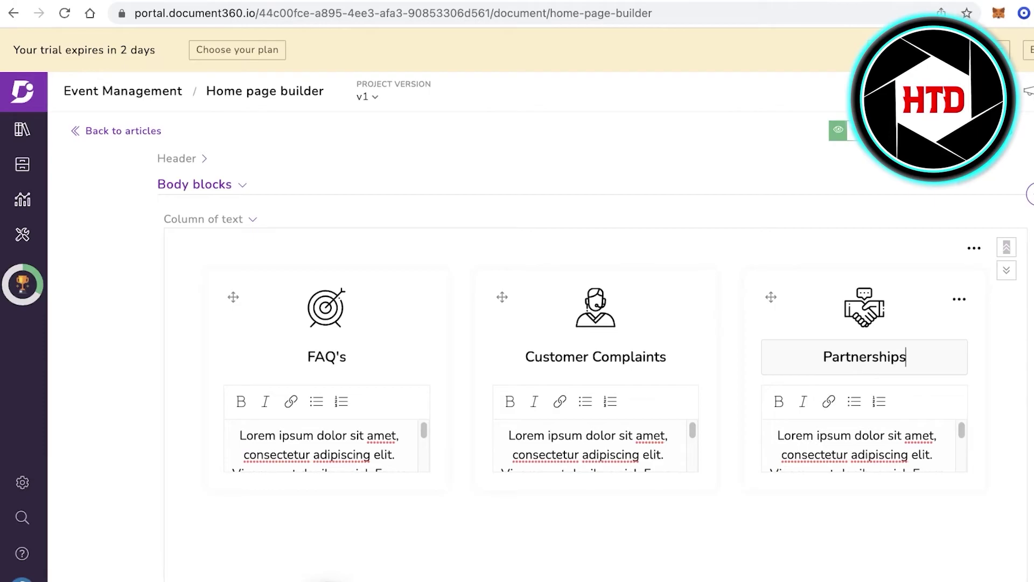
pyautogui.scroll(-8, 598, 366)
pyautogui.scroll(8, 598, 367)
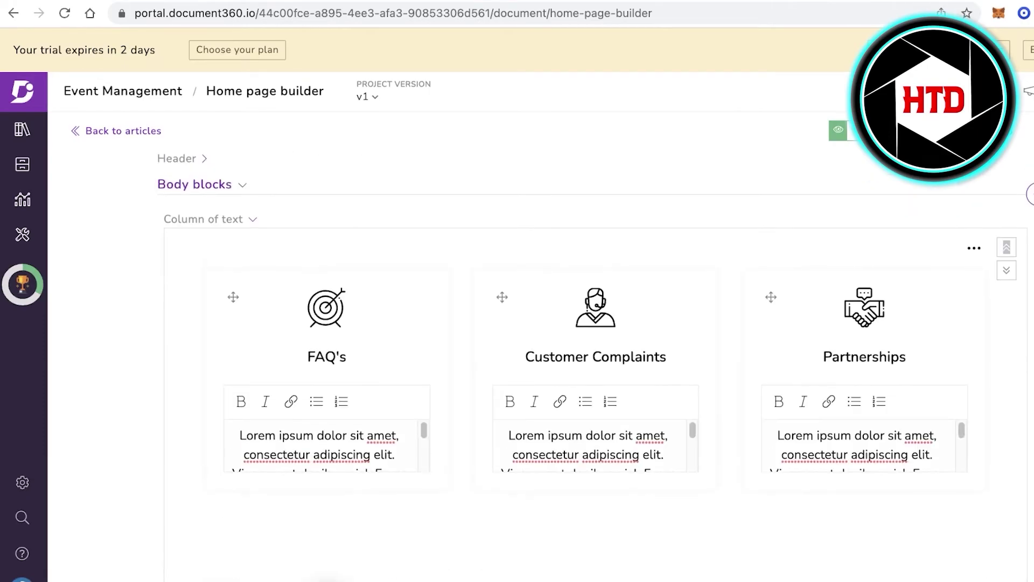
# Tick Customer Complaints and Quality Complaints in the Browse by category block's category list.
pyautogui.scroll(-8, 910, 302)
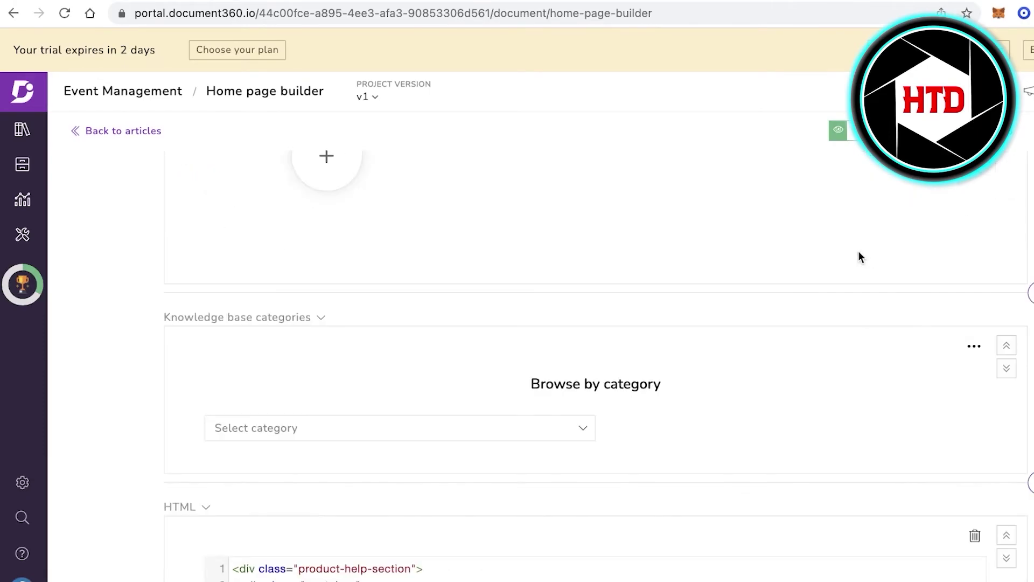
pyautogui.scroll(-1, 378, 318)
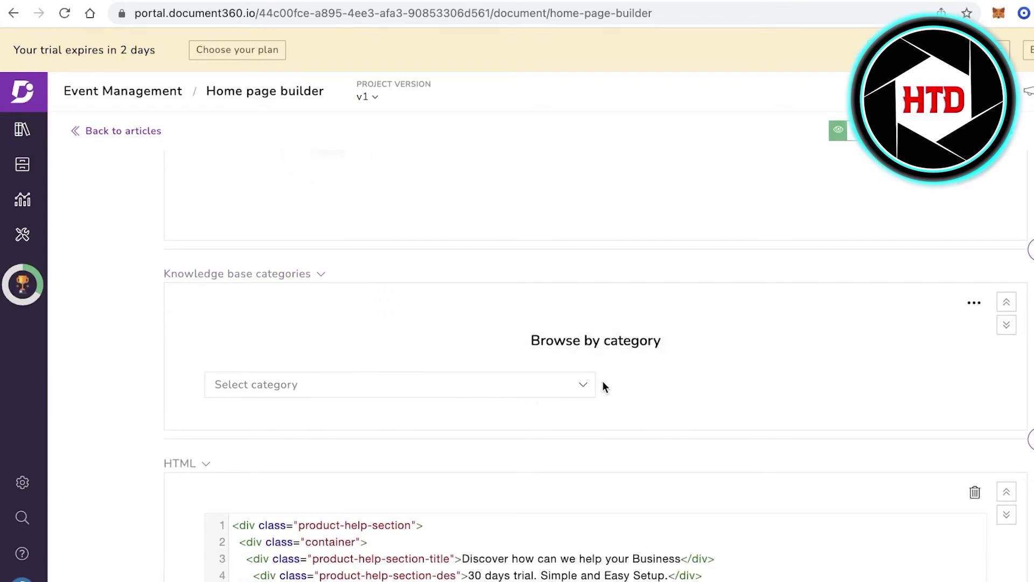
pyautogui.click(527, 389)
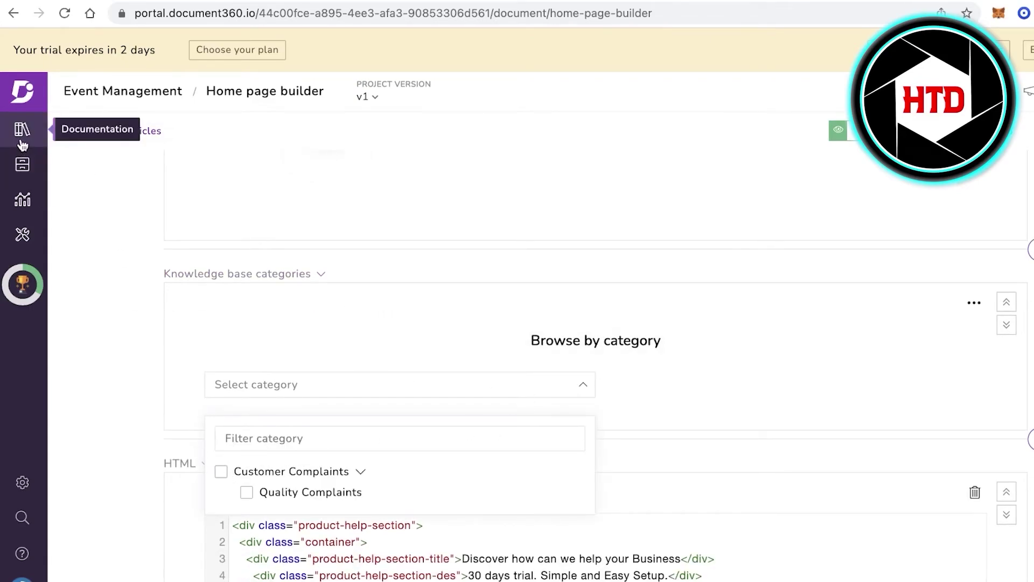
pyautogui.click(220, 472)
pyautogui.click(162, 383)
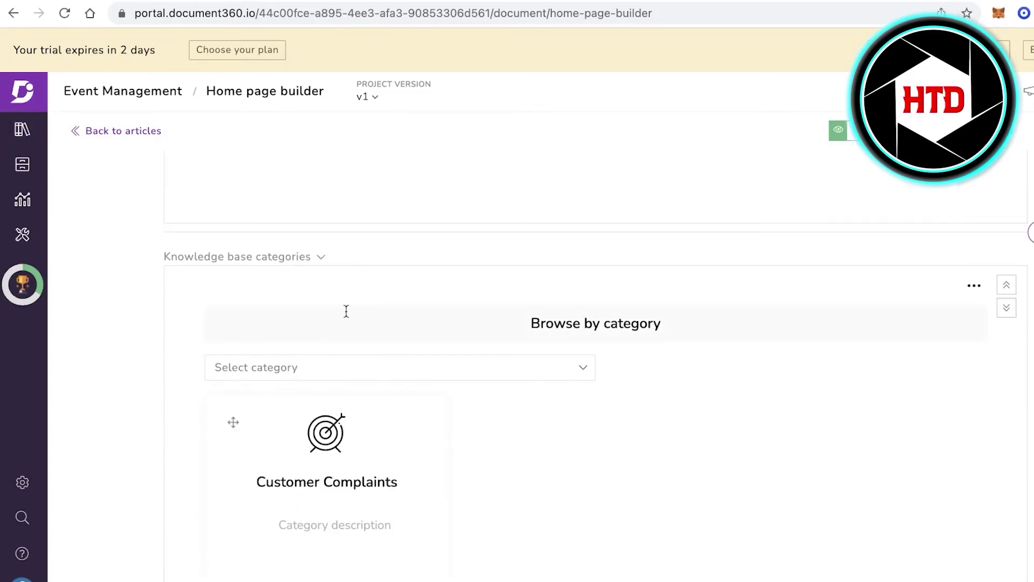
pyautogui.click(307, 370)
pyautogui.click(247, 475)
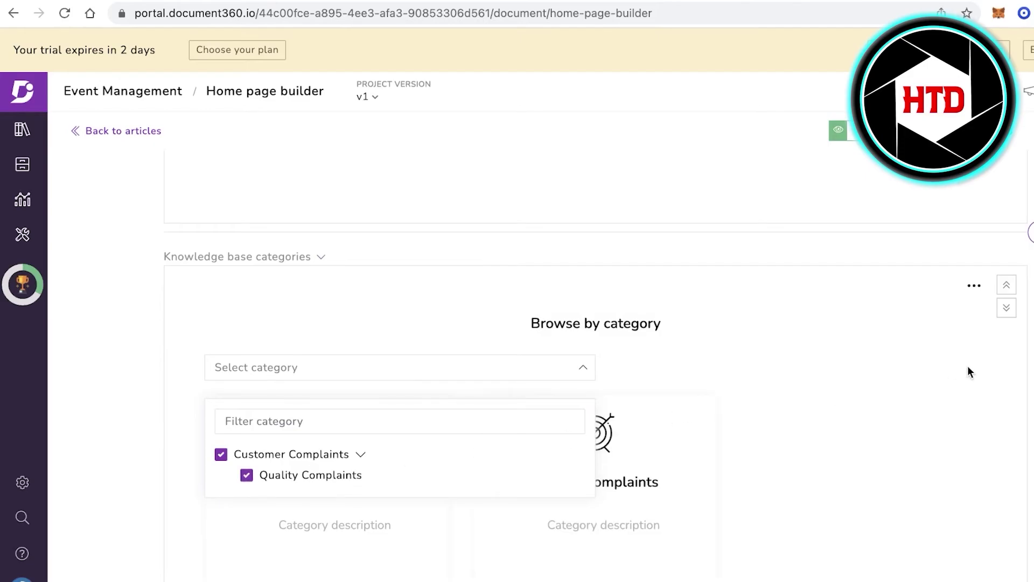
pyautogui.scroll(-10, 968, 367)
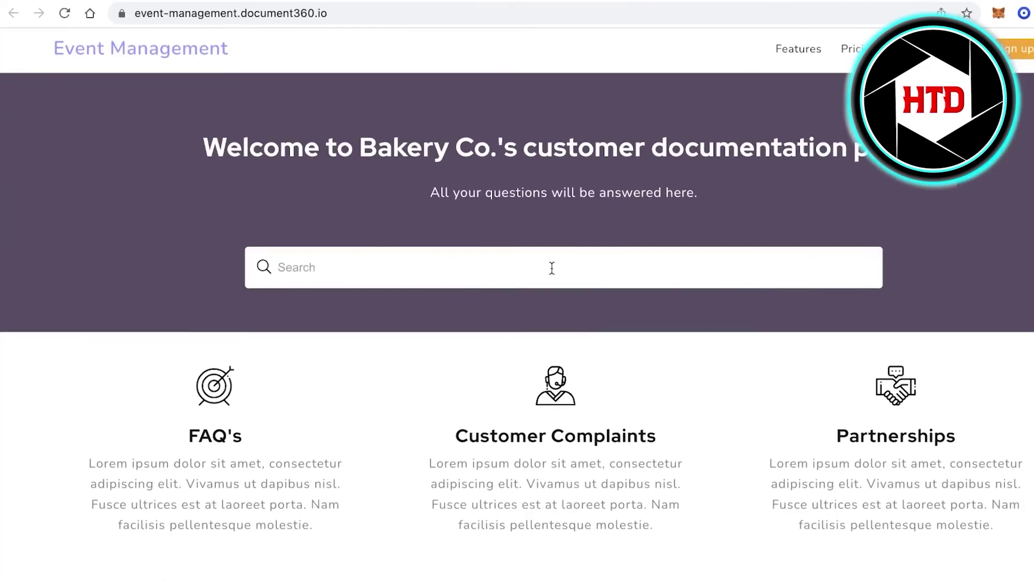
# Scroll through the home page down to the 'Discover how can we help your Business' HTML block.
pyautogui.scroll(-6, 549, 268)
pyautogui.scroll(4, 903, 429)
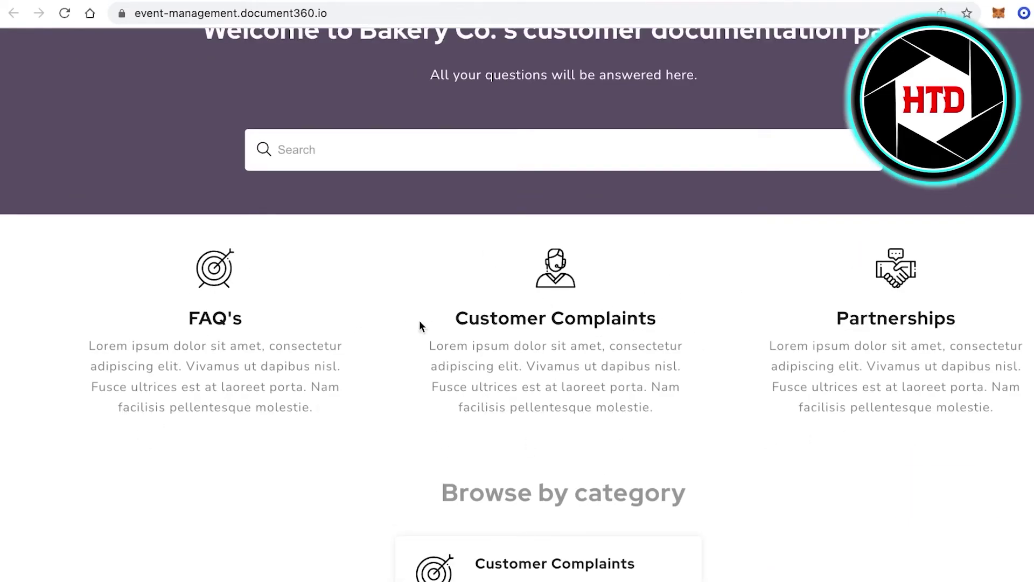
pyautogui.scroll(-8, 686, 399)
pyautogui.scroll(5, 624, 115)
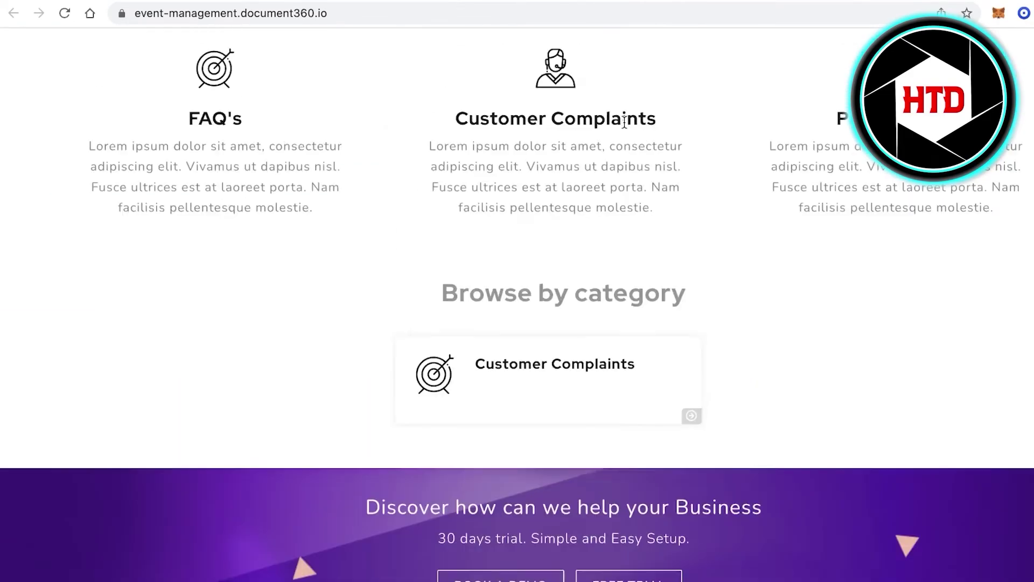
pyautogui.scroll(-9, 600, 194)
pyautogui.scroll(8, 600, 194)
pyautogui.scroll(-5, 597, 191)
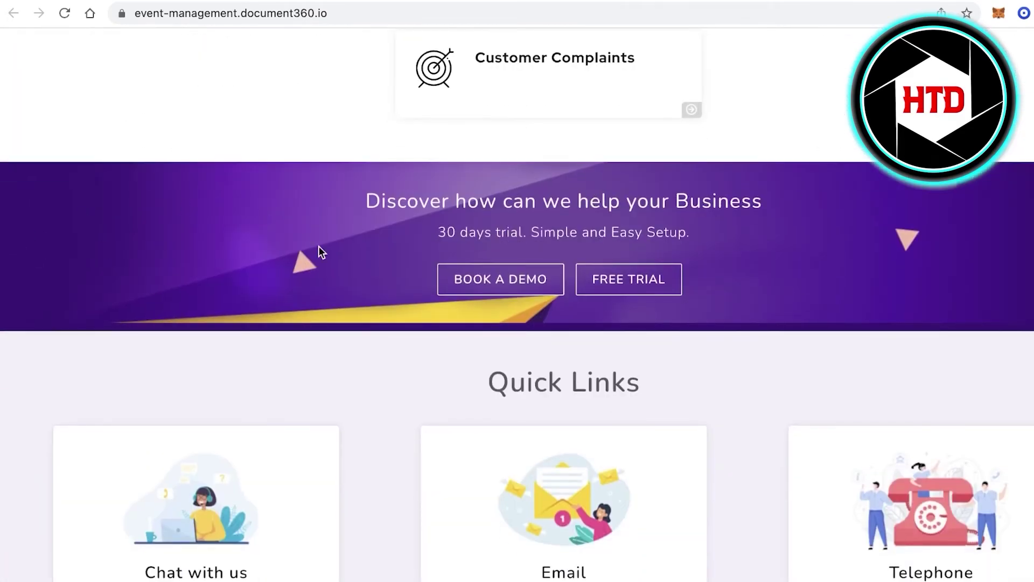
pyautogui.scroll(-6, 420, 241)
pyautogui.scroll(18, 526, 235)
pyautogui.scroll(-2, 522, 487)
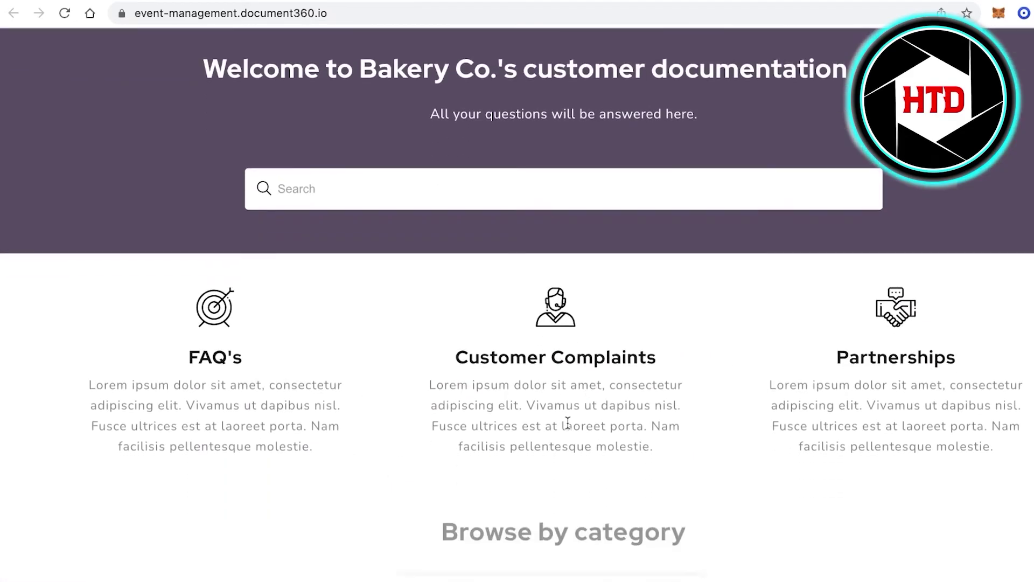
pyautogui.scroll(-2, 567, 423)
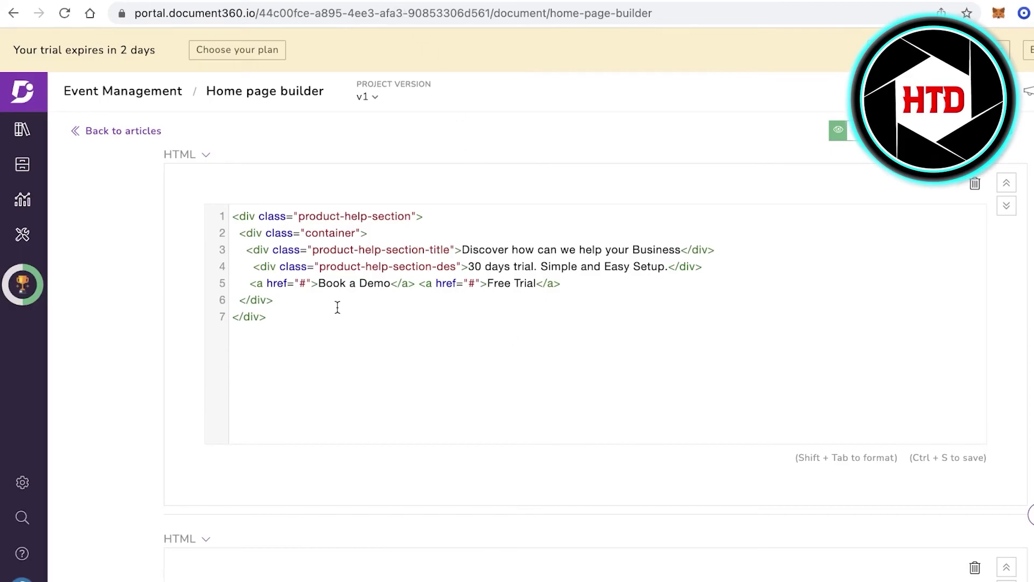
# Create empty categories Refunds and Returns, Affilates and Suggestions for Product Use in Documentation.
pyautogui.click(43, 134)
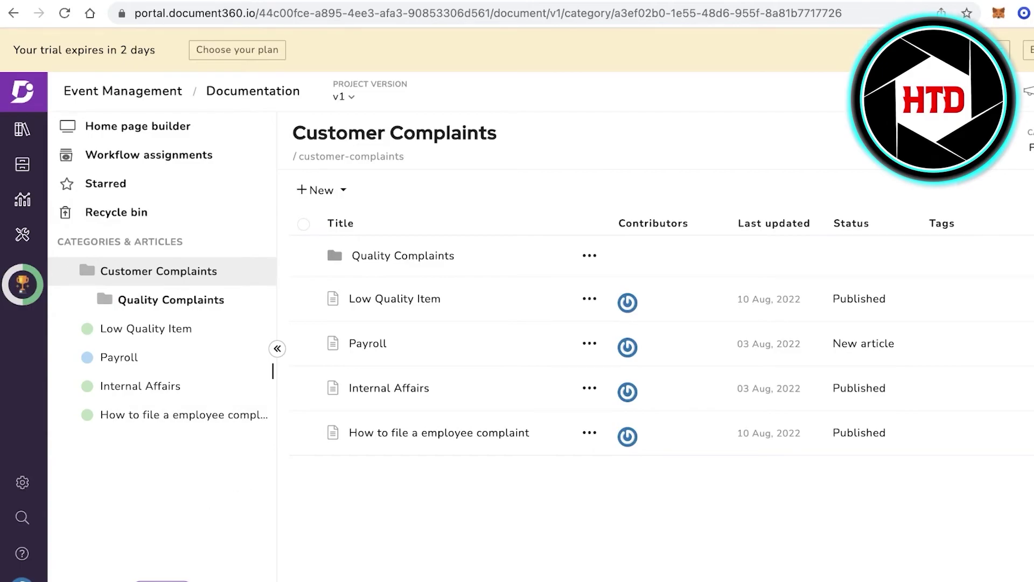
pyautogui.click(161, 580)
pyautogui.click(213, 553)
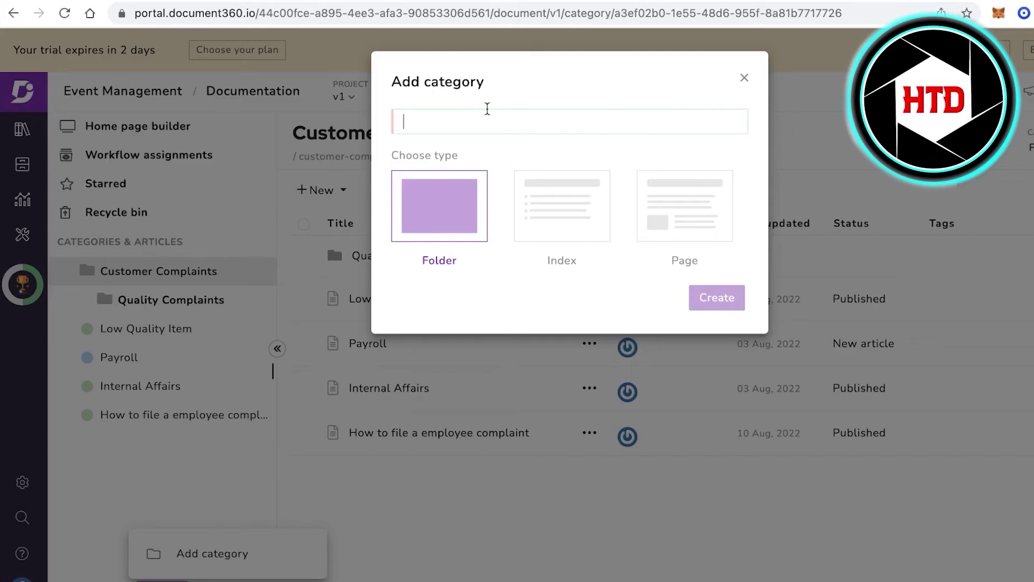
pyautogui.write('Re')
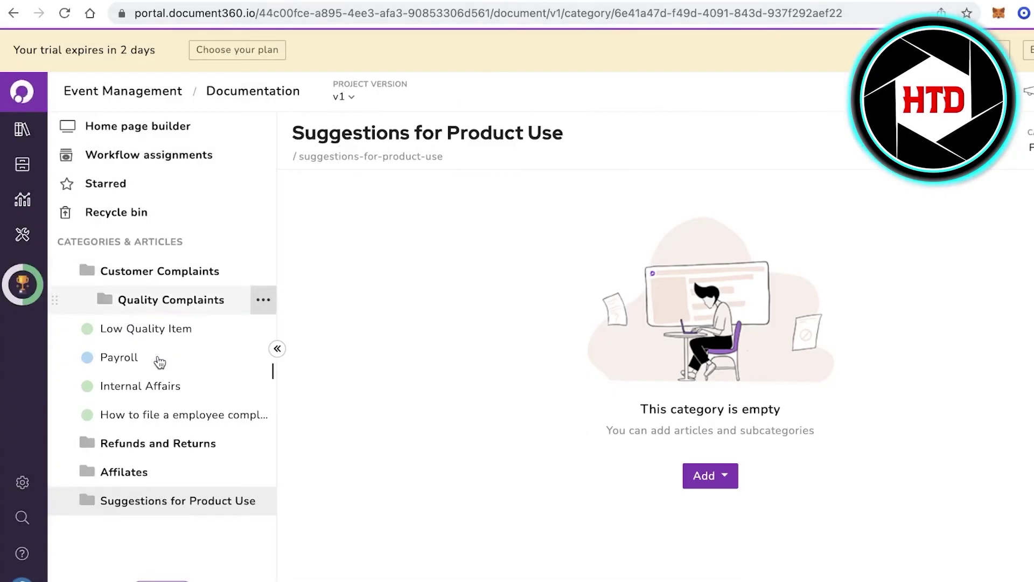
pyautogui.click(161, 443)
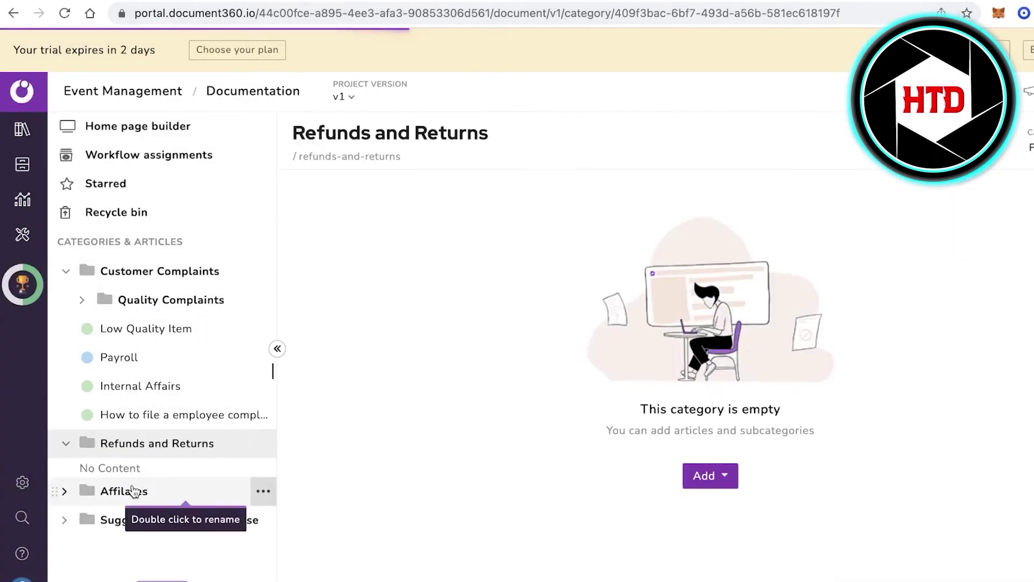
pyautogui.click(139, 491)
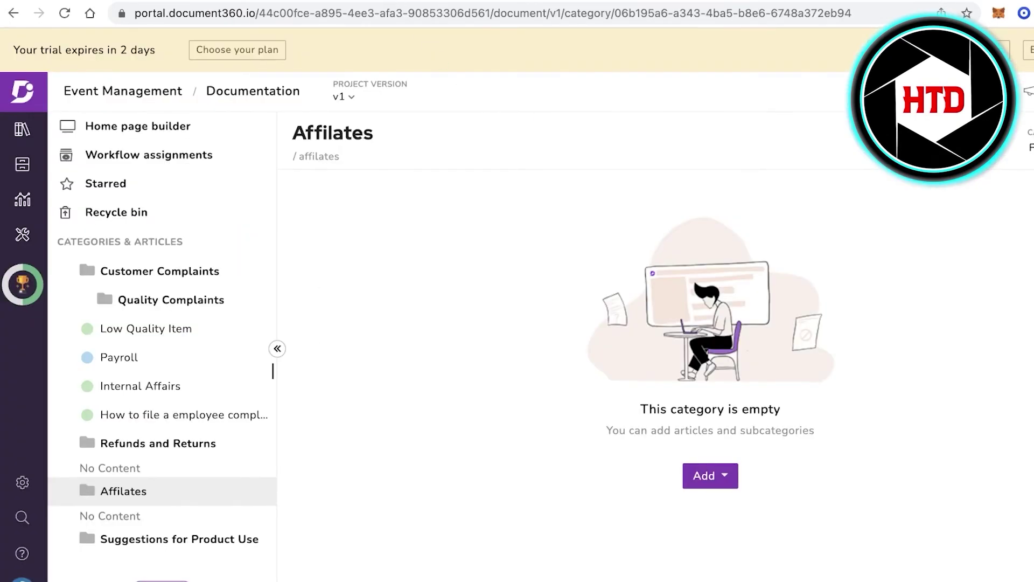
pyautogui.click(63, 129)
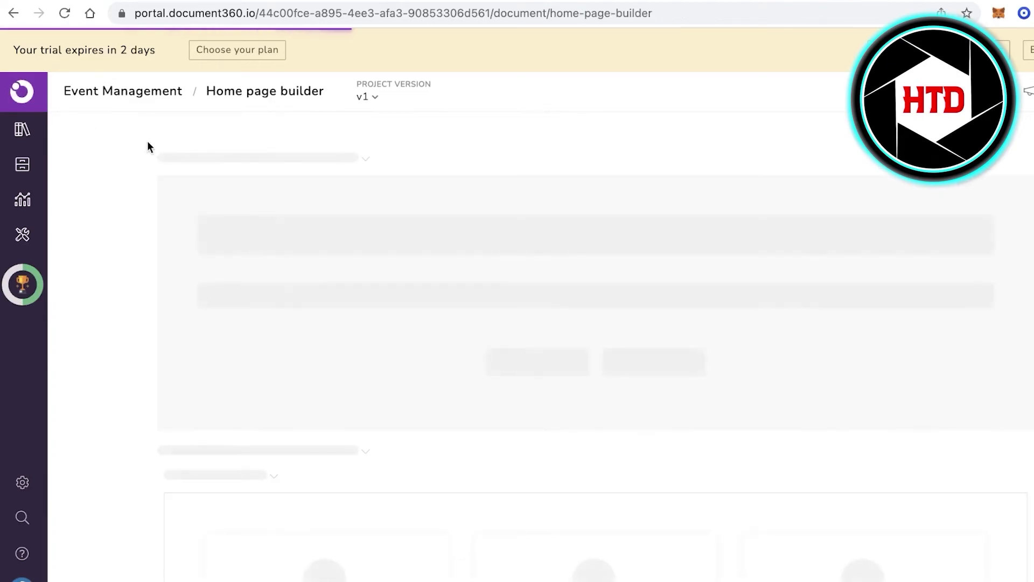
# Tick Refunds and Returns, Affilates and Suggestions for Product Use in the Browse by category list.
pyautogui.scroll(-6, 524, 224)
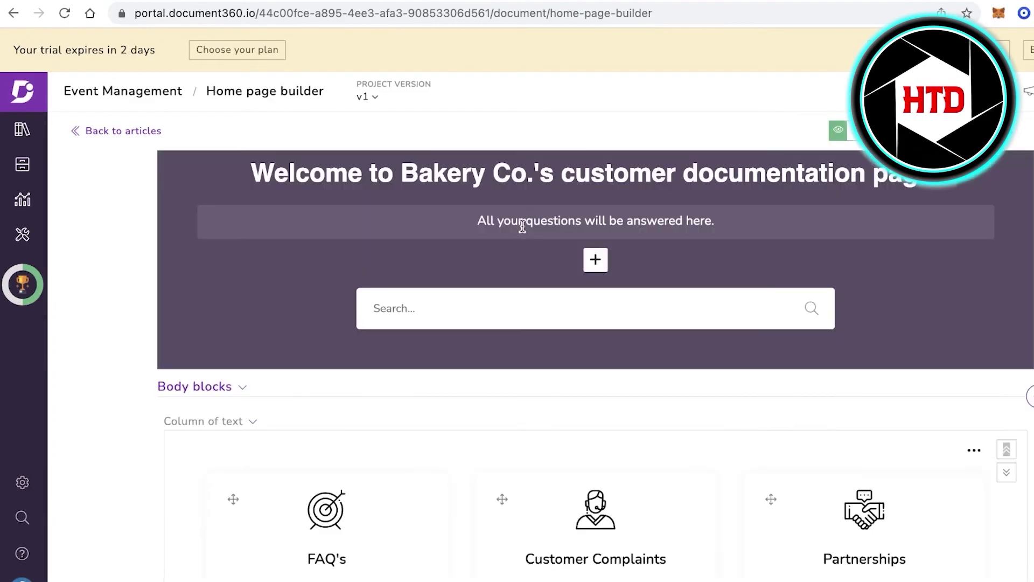
pyautogui.scroll(-6, 521, 228)
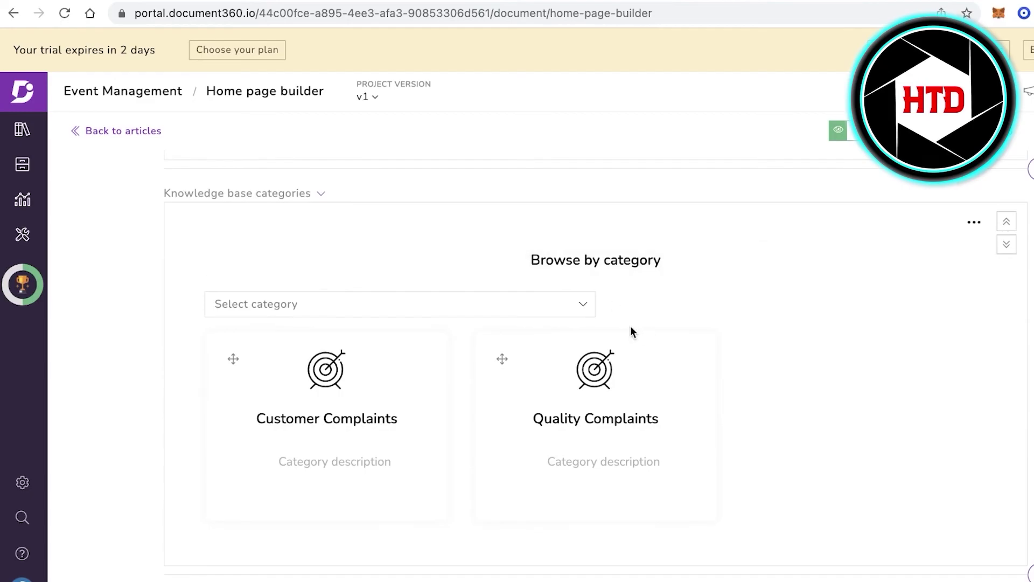
pyautogui.click(355, 305)
pyautogui.click(259, 433)
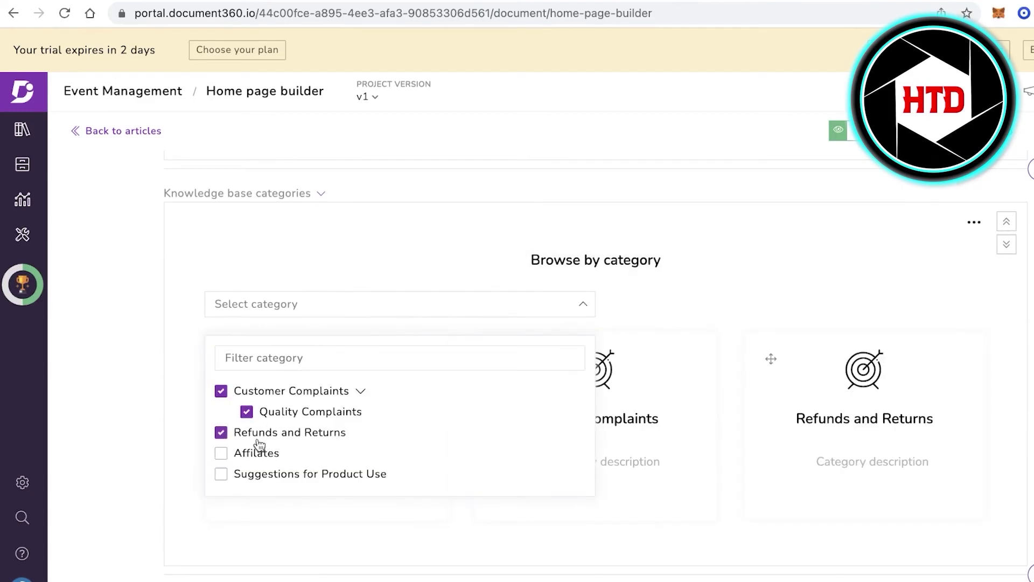
pyautogui.click(256, 453)
pyautogui.click(253, 475)
pyautogui.scroll(-5, 429, 476)
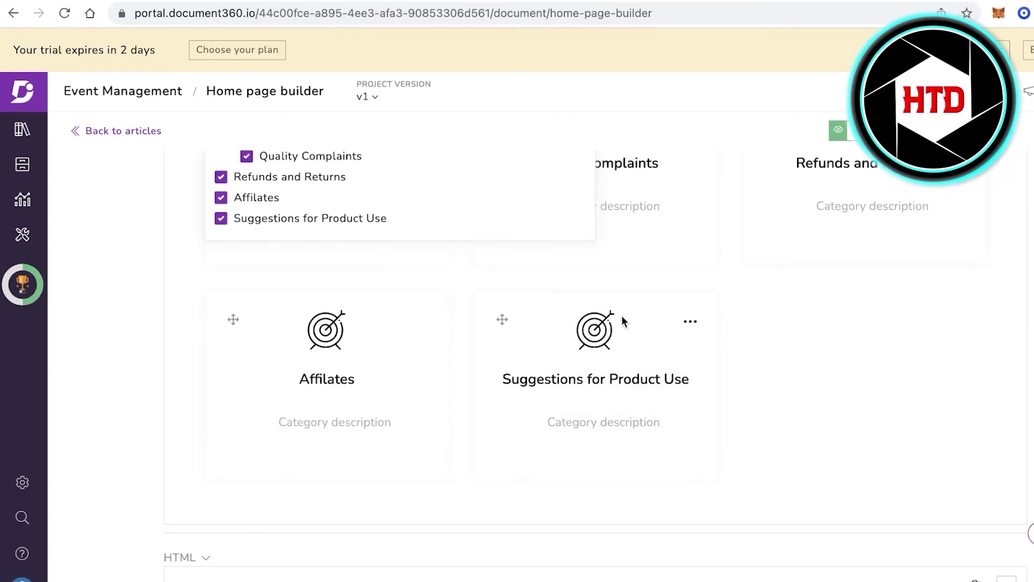
pyautogui.scroll(5, 820, 296)
pyautogui.click(658, 390)
pyautogui.scroll(-5, 776, 437)
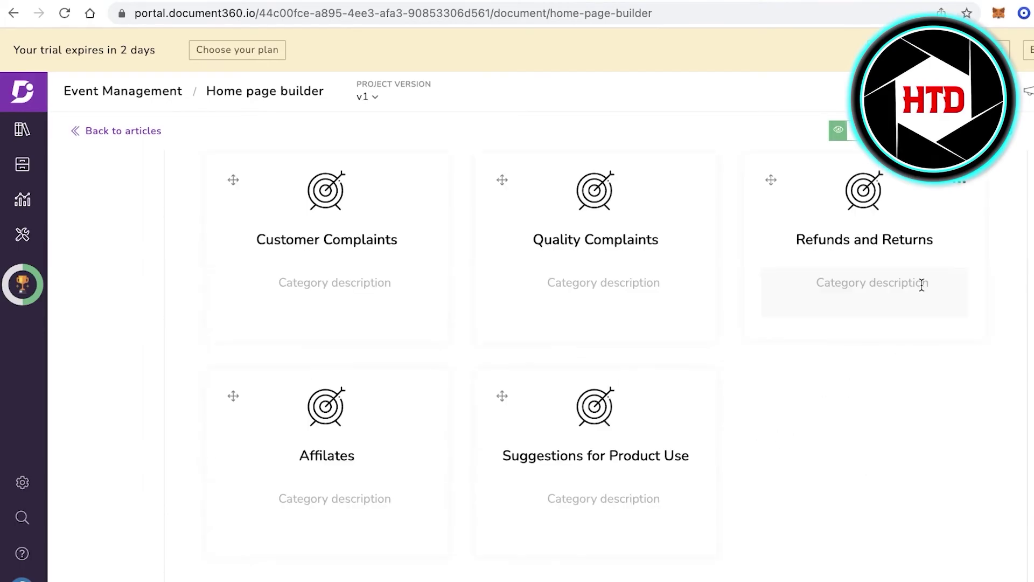
pyautogui.scroll(5, 920, 281)
pyautogui.scroll(-4, 919, 300)
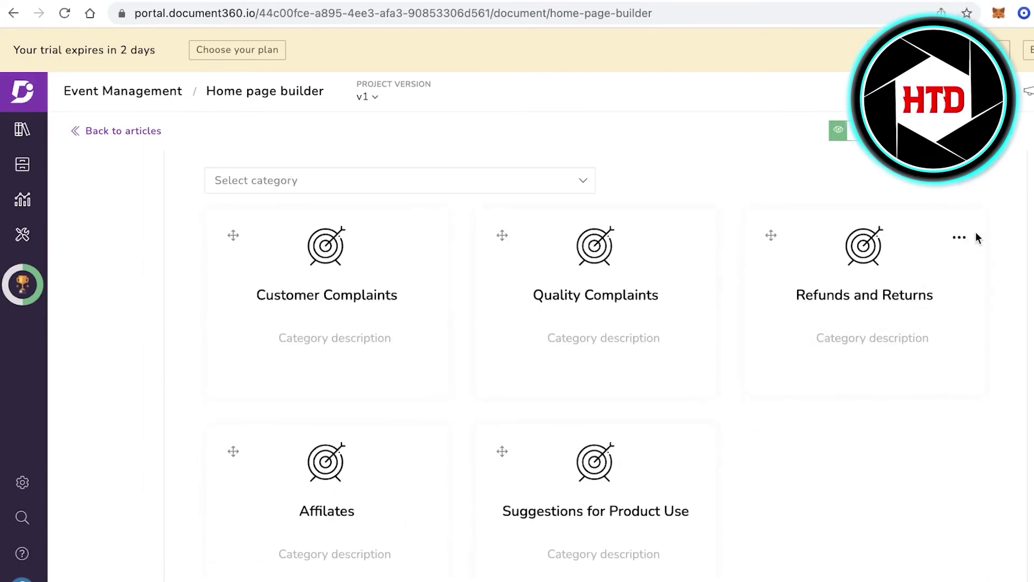
pyautogui.click(960, 237)
# Give the Refunds and Returns card a magenta clipboard icon.
pyautogui.click(944, 181)
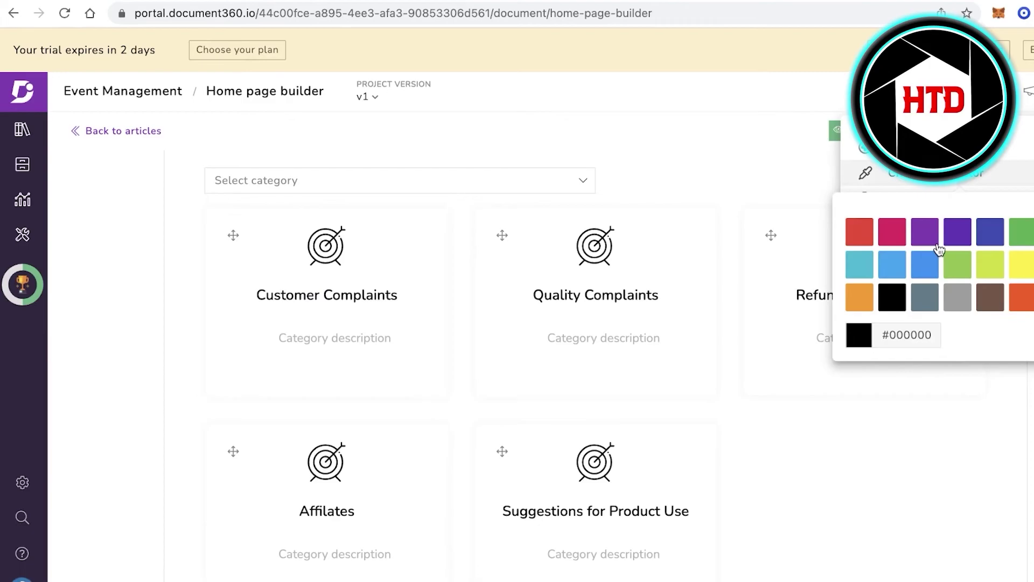
pyautogui.click(905, 238)
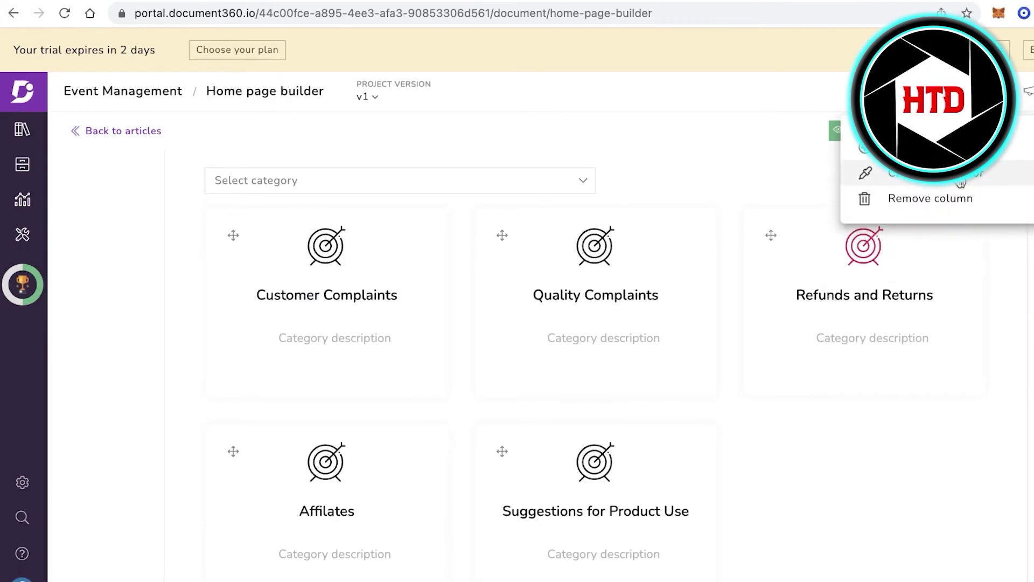
pyautogui.click(905, 148)
pyautogui.click(868, 265)
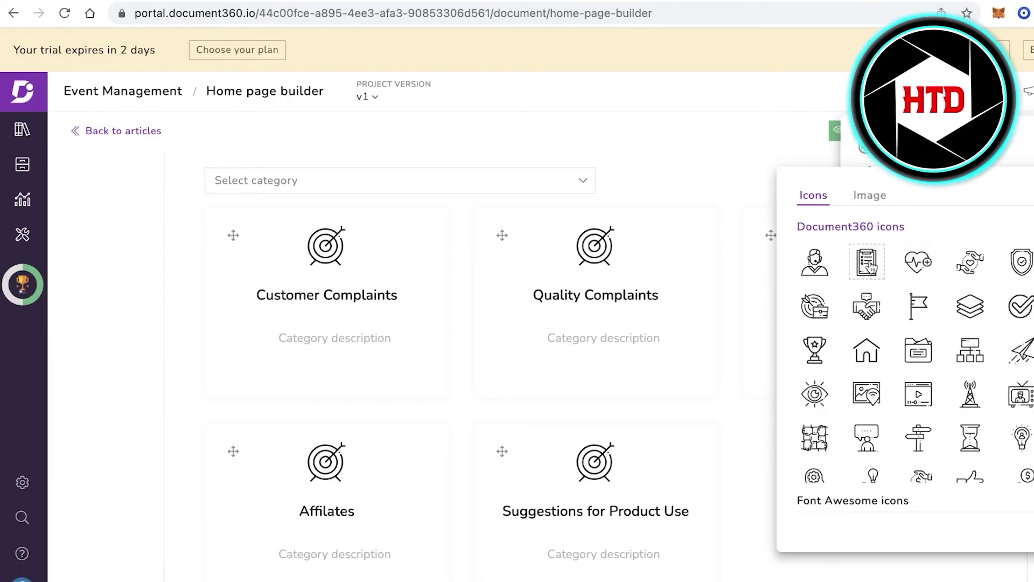
pyautogui.click(762, 430)
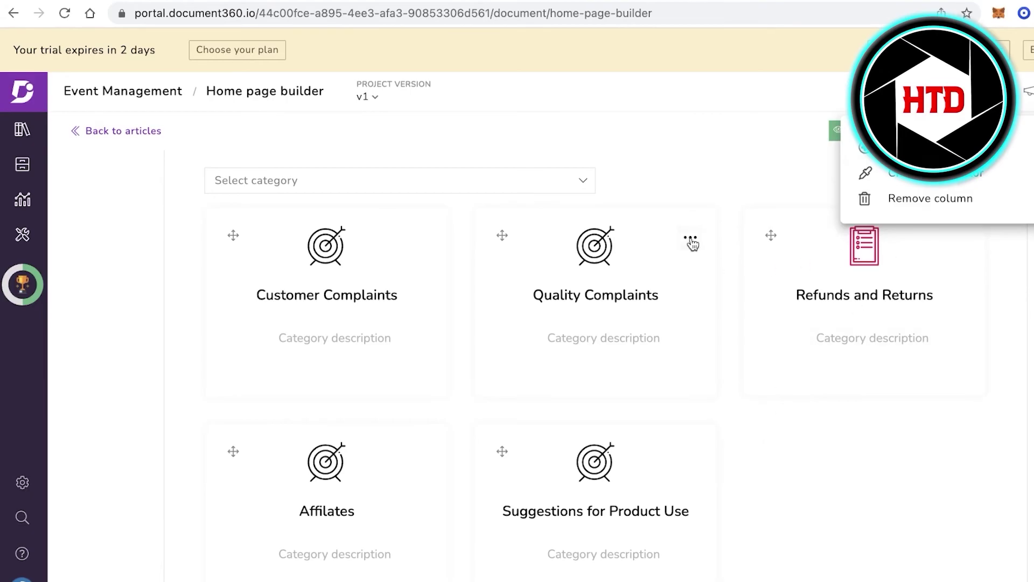
# Give the Quality Complaints card a green checkmark icon.
pyautogui.click(691, 238)
pyautogui.click(682, 182)
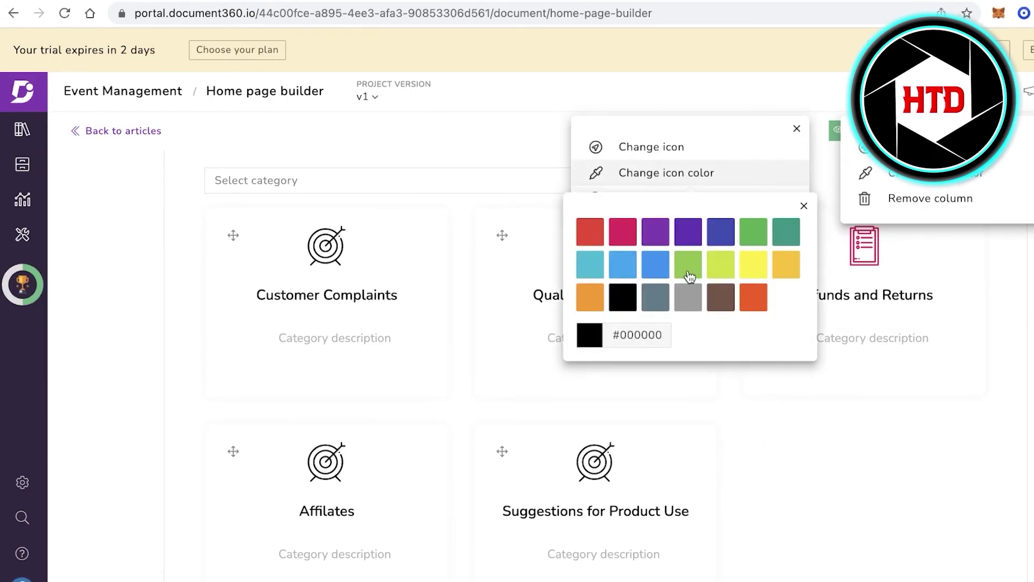
pyautogui.click(652, 147)
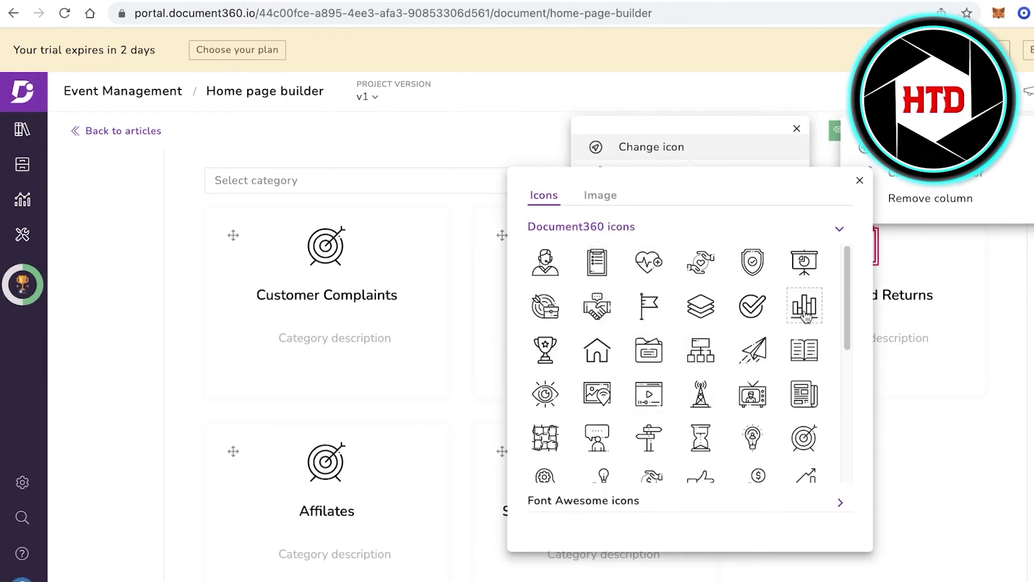
pyautogui.click(754, 309)
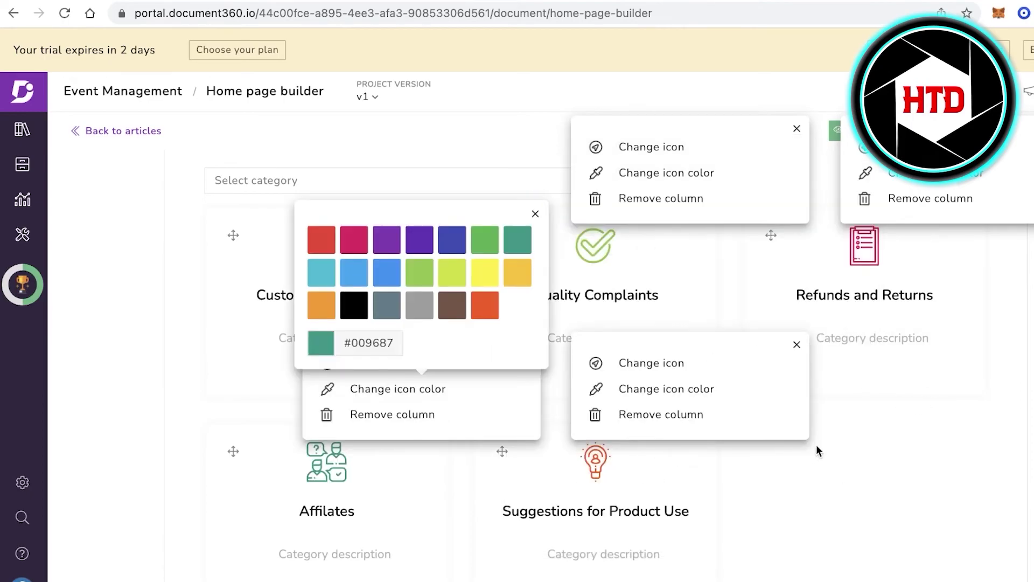
pyautogui.click(817, 451)
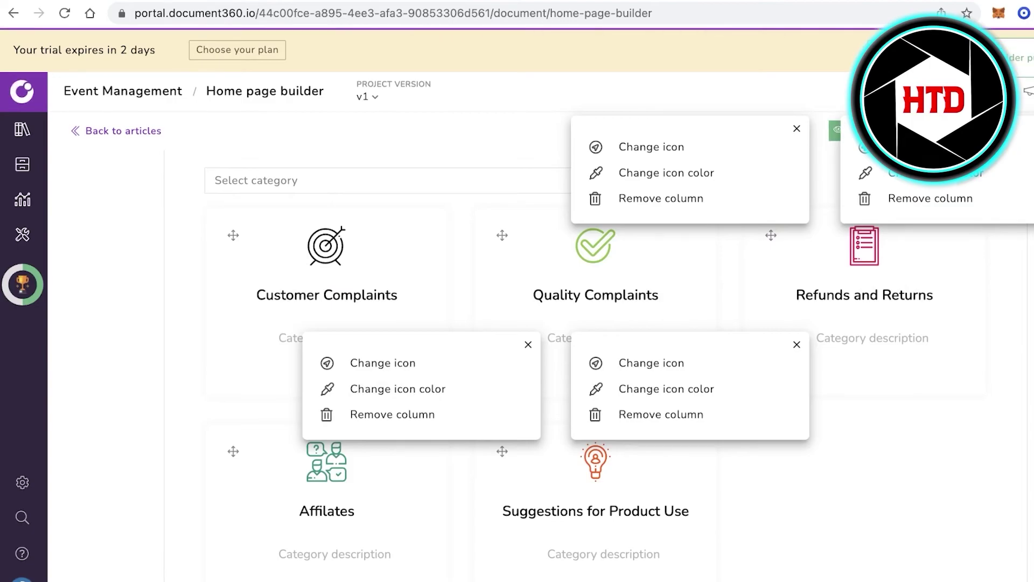
# Close the current tab and open the live knowledge base site from the documentation area.
pyautogui.scroll(2, 538, 350)
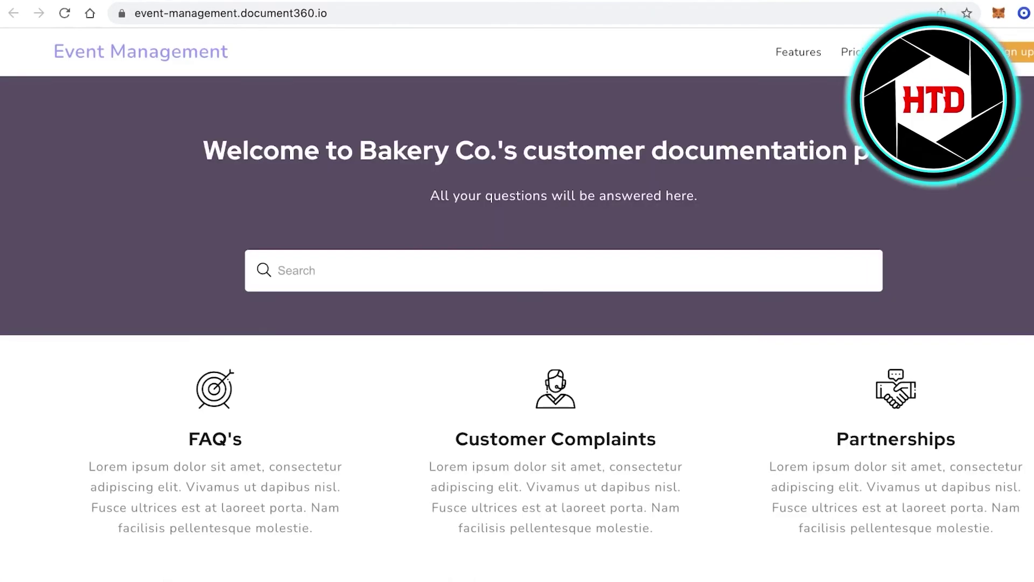
pyautogui.scroll(-4, 619, 210)
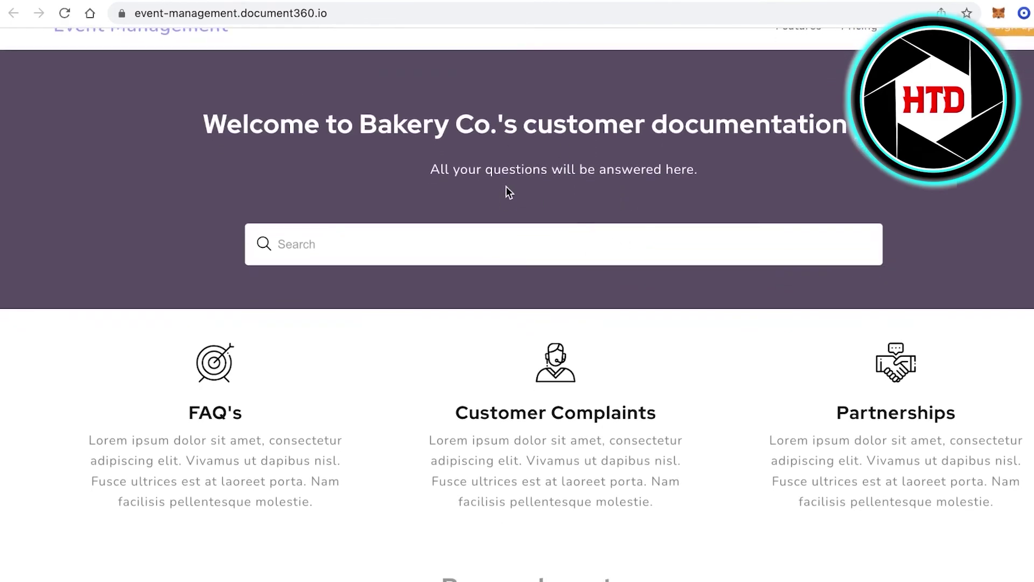
pyautogui.scroll(-4, 601, 210)
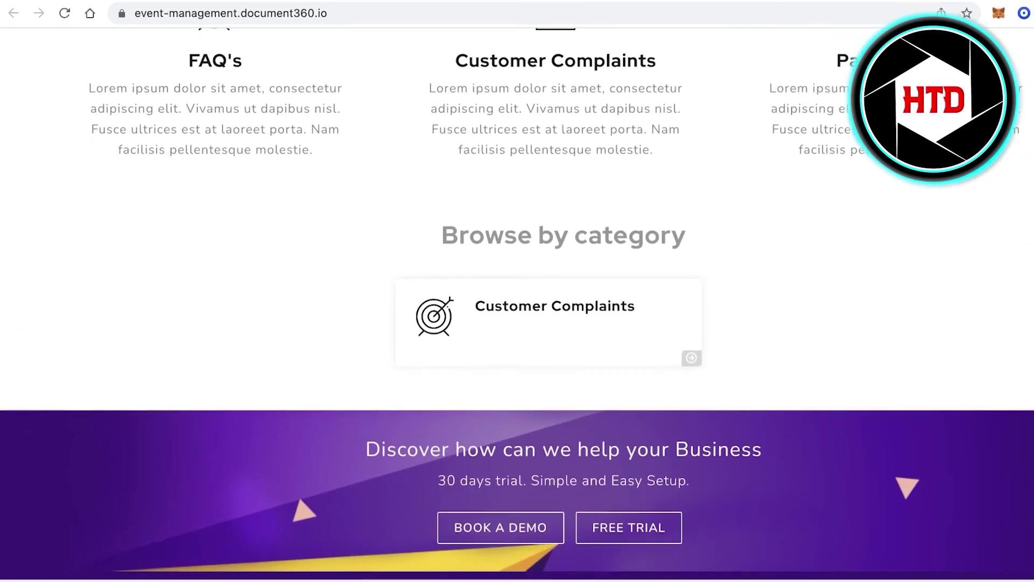
pyautogui.hotkey('ctrl', 'w')
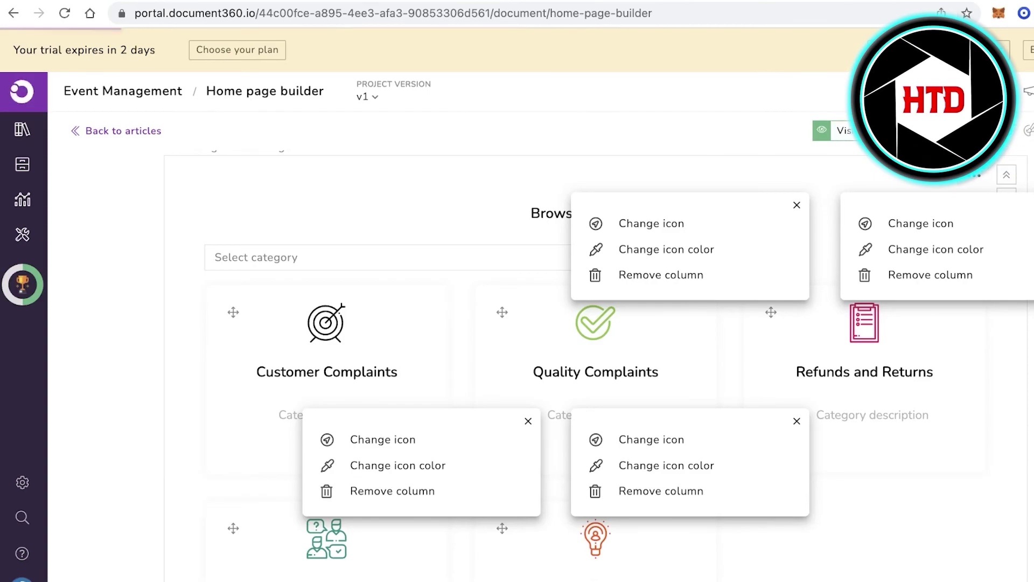
pyautogui.click(22, 129)
pyautogui.click(501, 2)
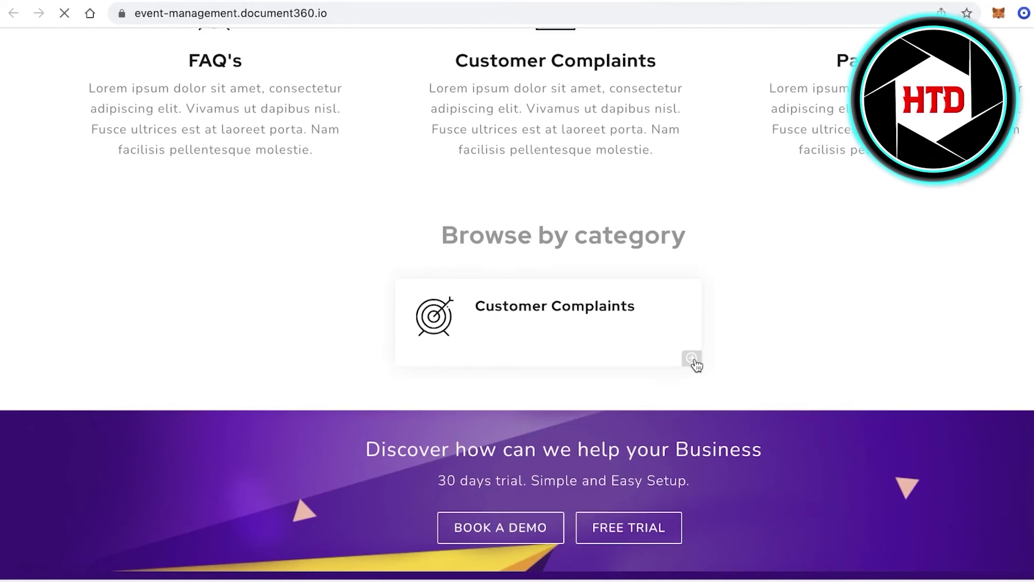
# Browse the Customer Complaints articles: Internal Affairs, How to file a employee complaint, and Low Quality Item.
pyautogui.scroll(-1, 648, 276)
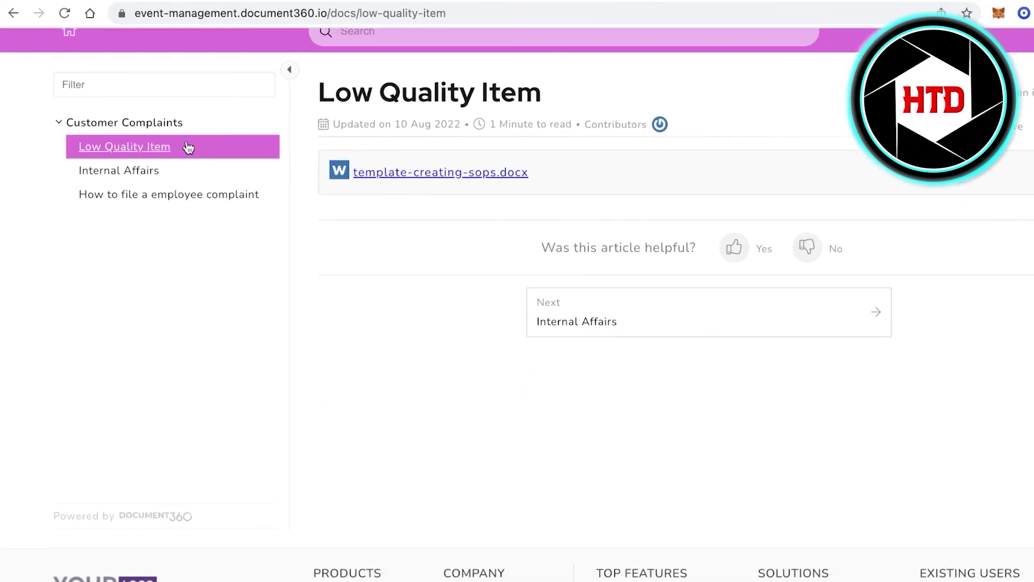
pyautogui.click(116, 128)
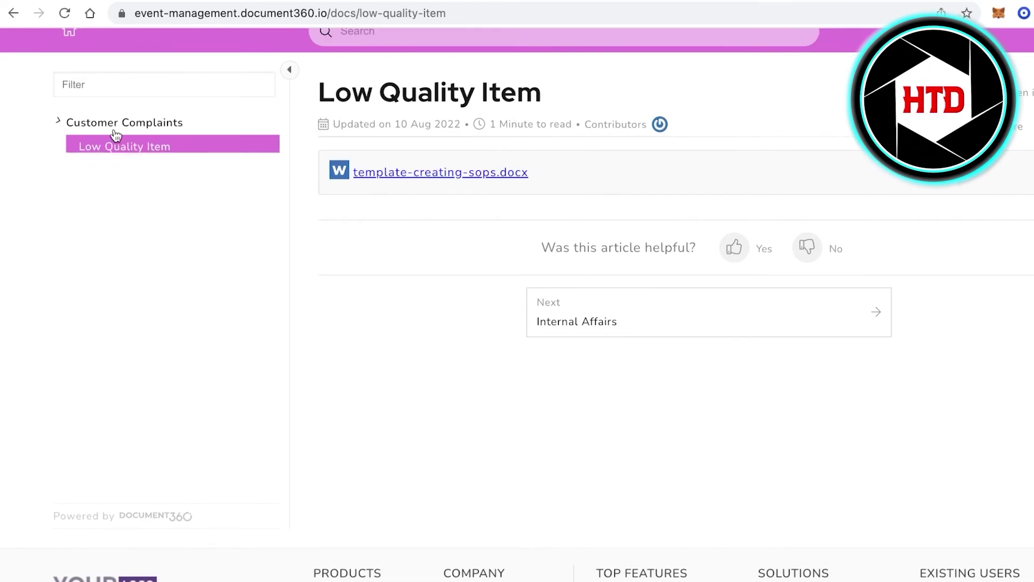
pyautogui.click(151, 129)
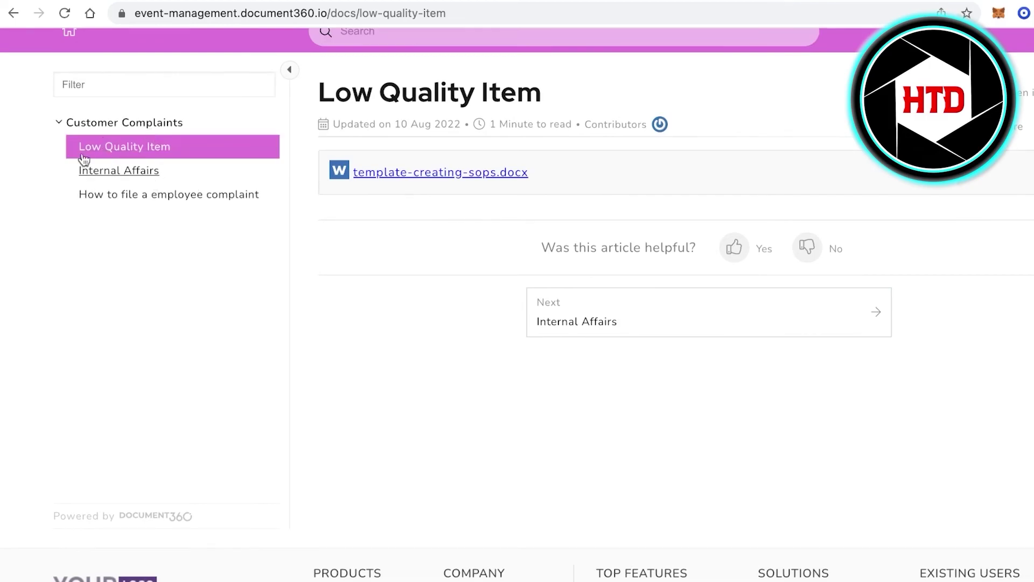
pyautogui.click(609, 323)
pyautogui.scroll(-2, 284, 256)
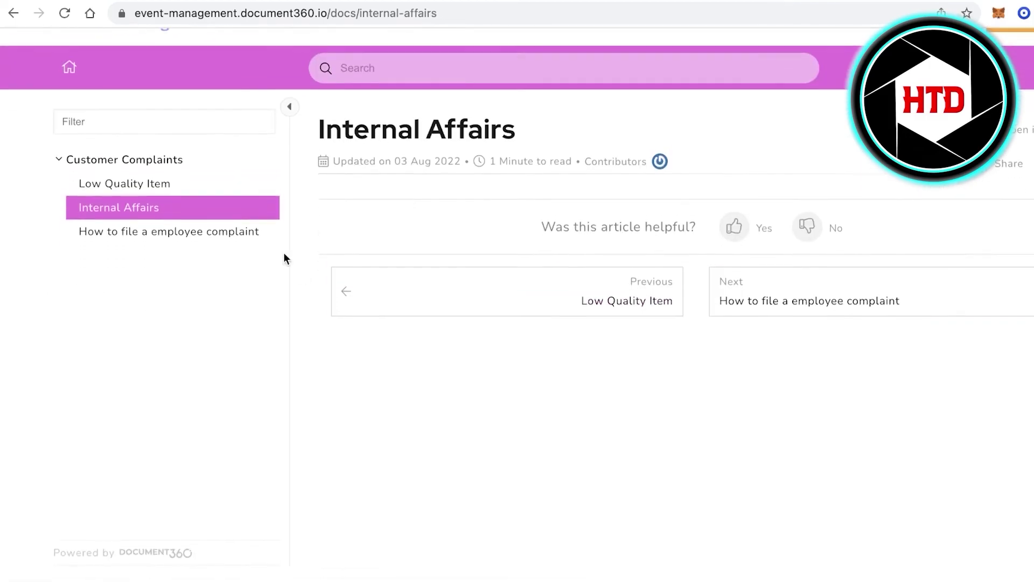
pyautogui.click(195, 231)
pyautogui.click(118, 213)
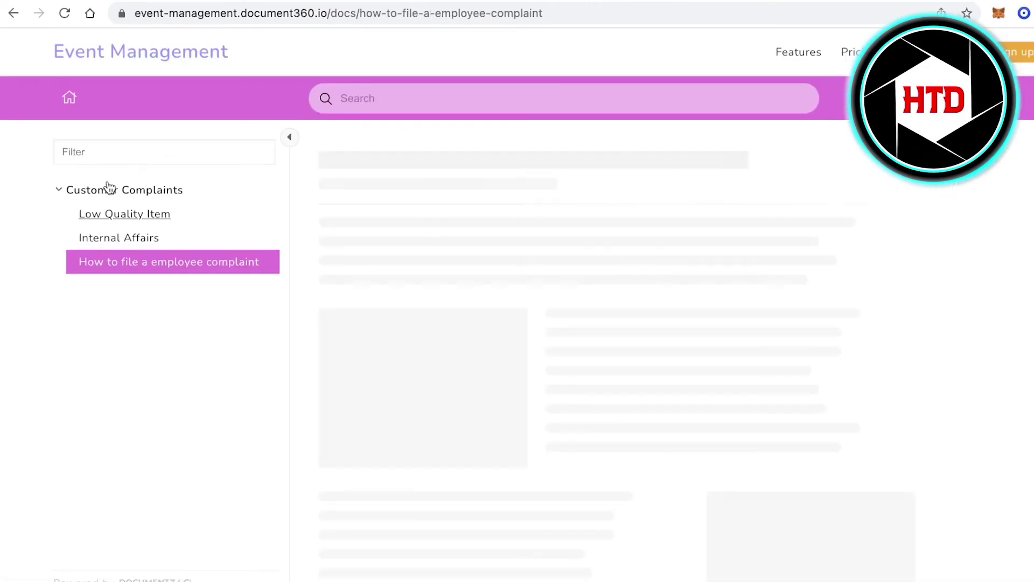
pyautogui.click(128, 195)
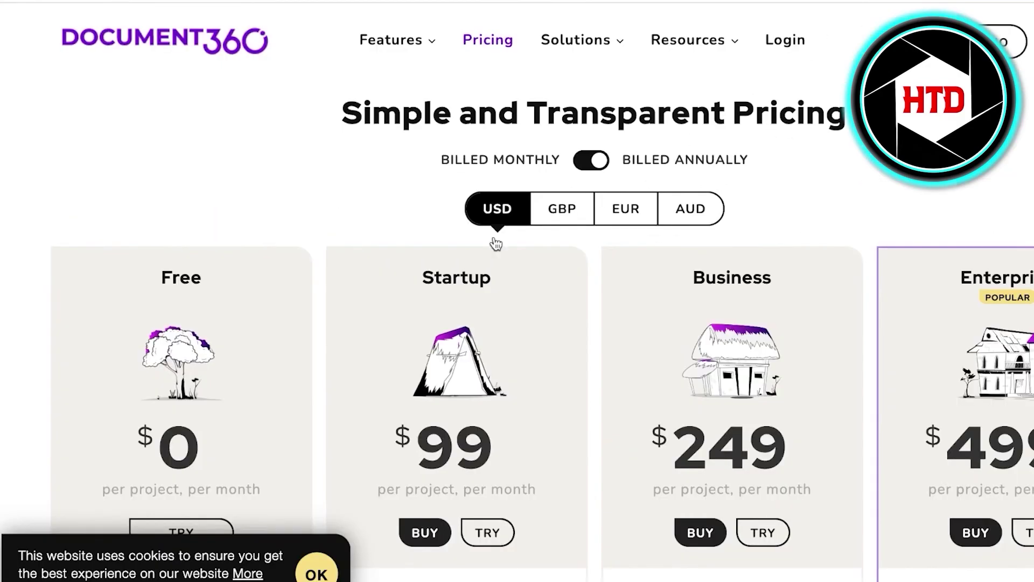
# Scroll through the Document360 pricing plans and their feature lists.
pyautogui.scroll(-5, 121, 306)
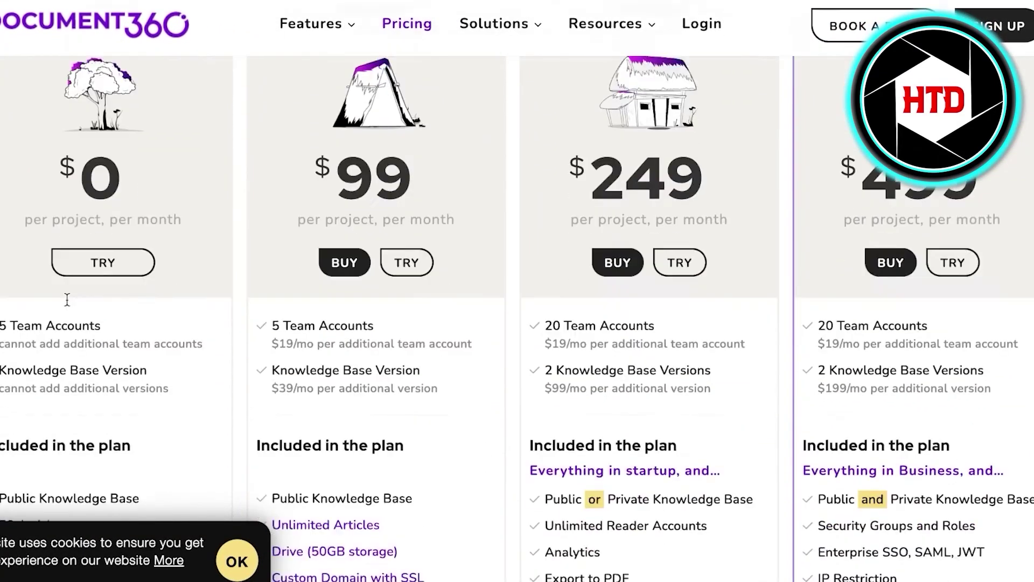
pyautogui.scroll(-2, 517, 318)
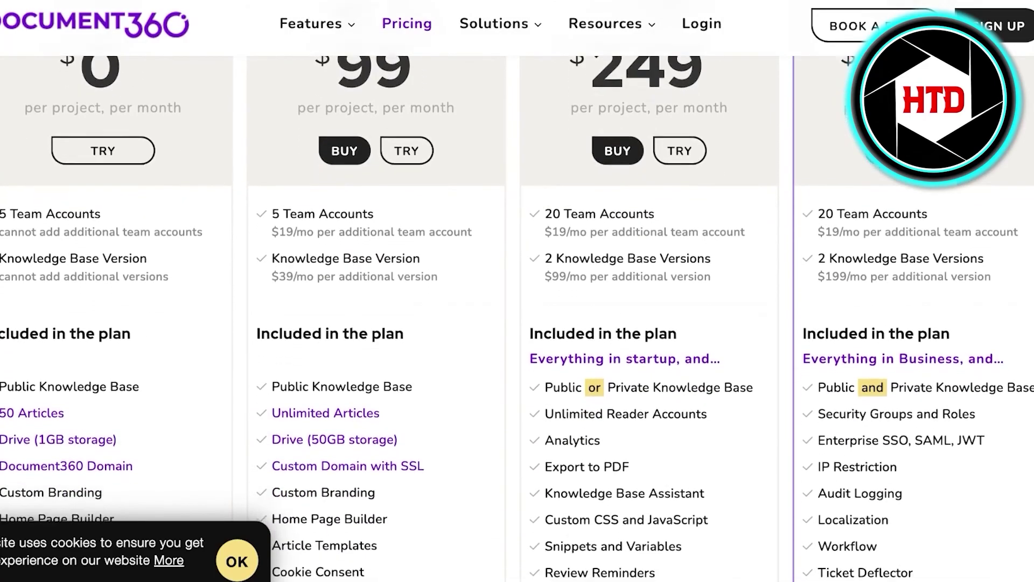
pyautogui.scroll(4, 502, 137)
pyautogui.scroll(-2, 502, 137)
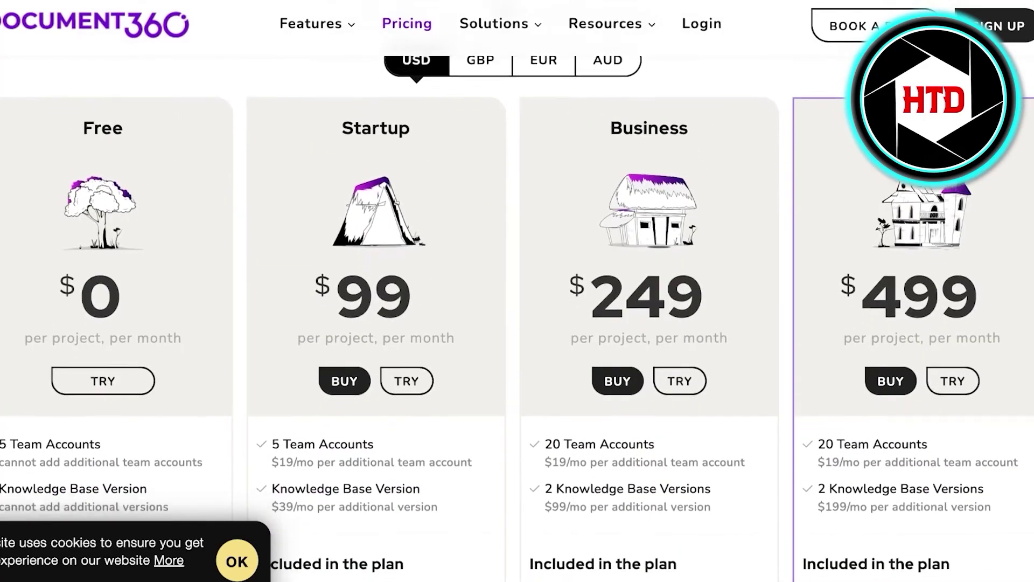
pyautogui.scroll(-1, 451, 170)
pyautogui.scroll(1, 451, 170)
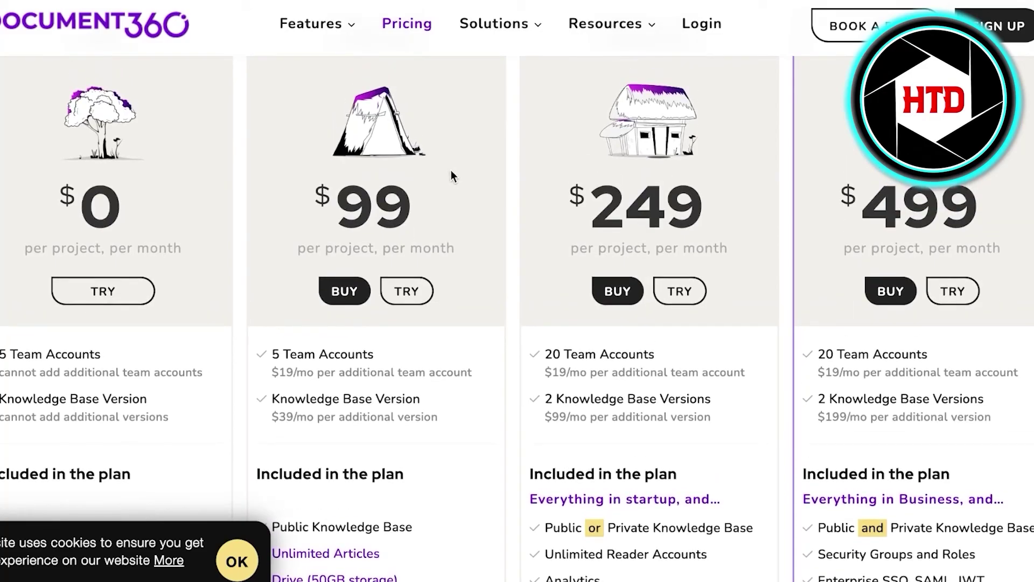
pyautogui.scroll(-8, 451, 175)
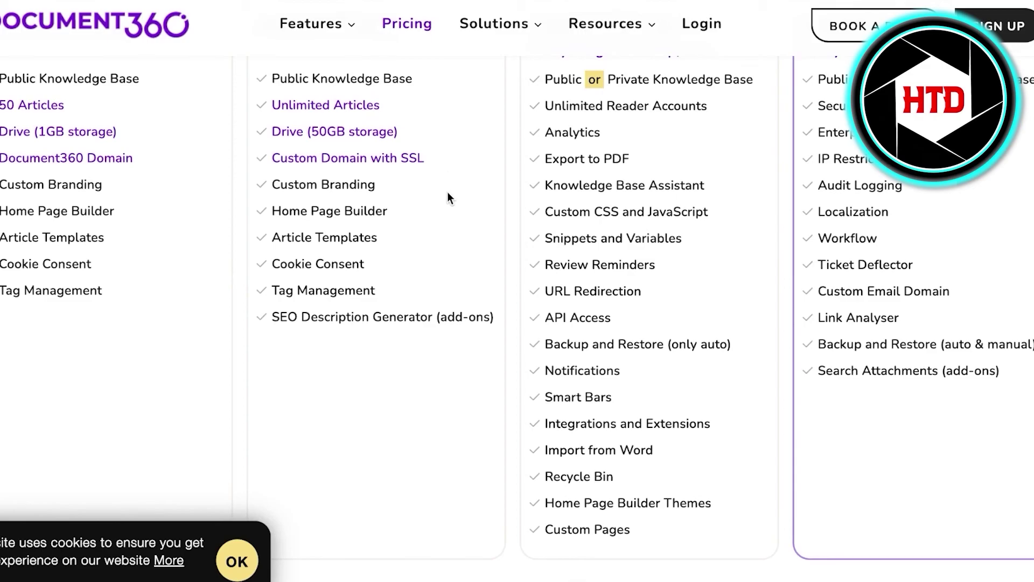
pyautogui.scroll(1, 448, 195)
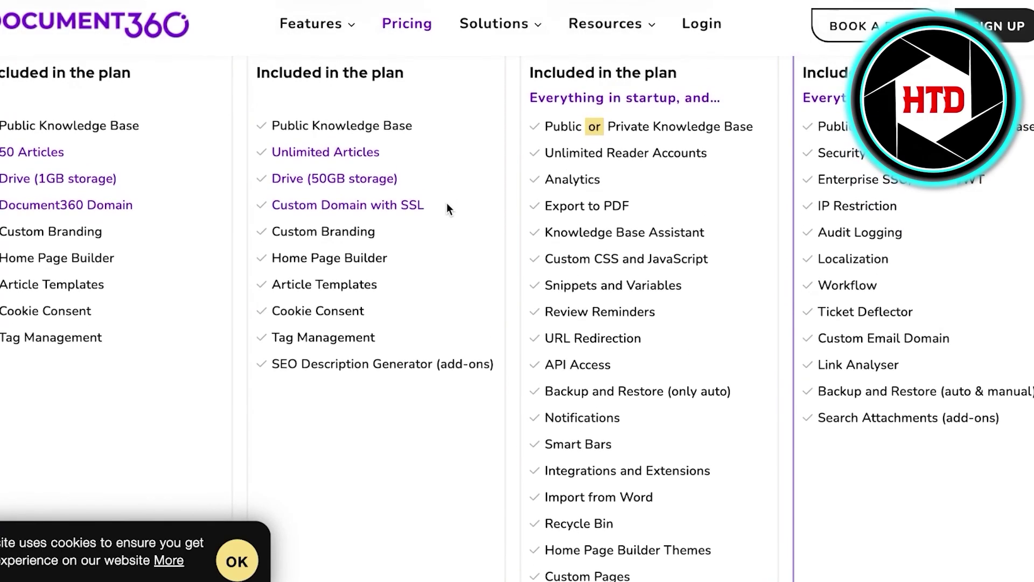
pyautogui.scroll(7, 447, 203)
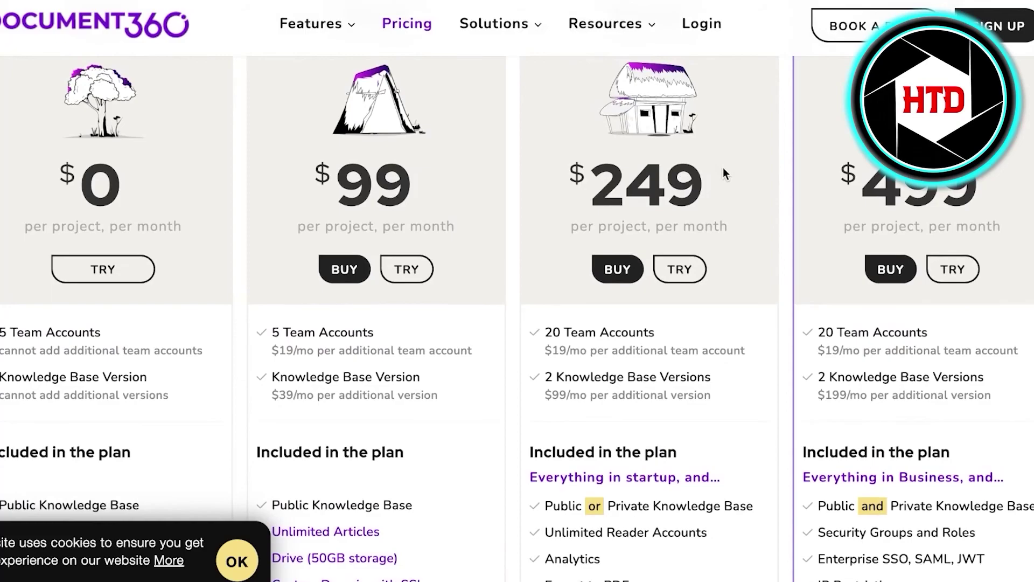
pyautogui.scroll(-9, 723, 171)
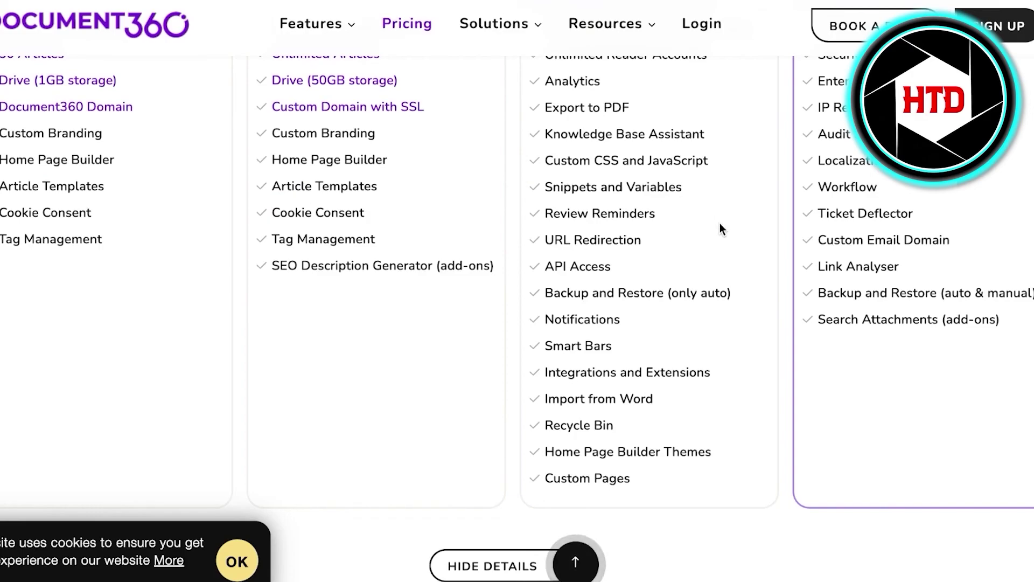
pyautogui.scroll(1, 719, 223)
pyautogui.scroll(13, 722, 224)
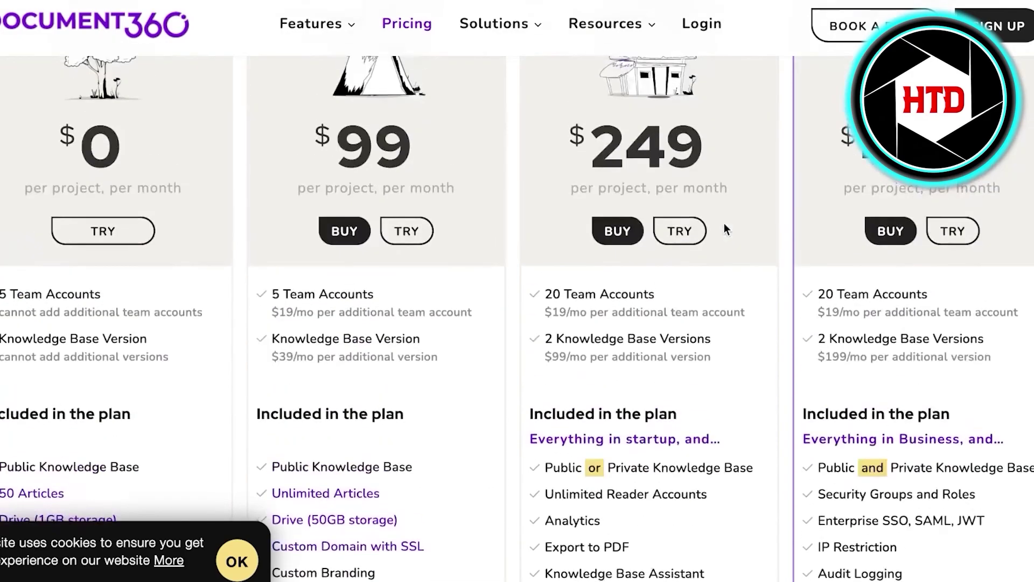
pyautogui.scroll(-2, 517, 301)
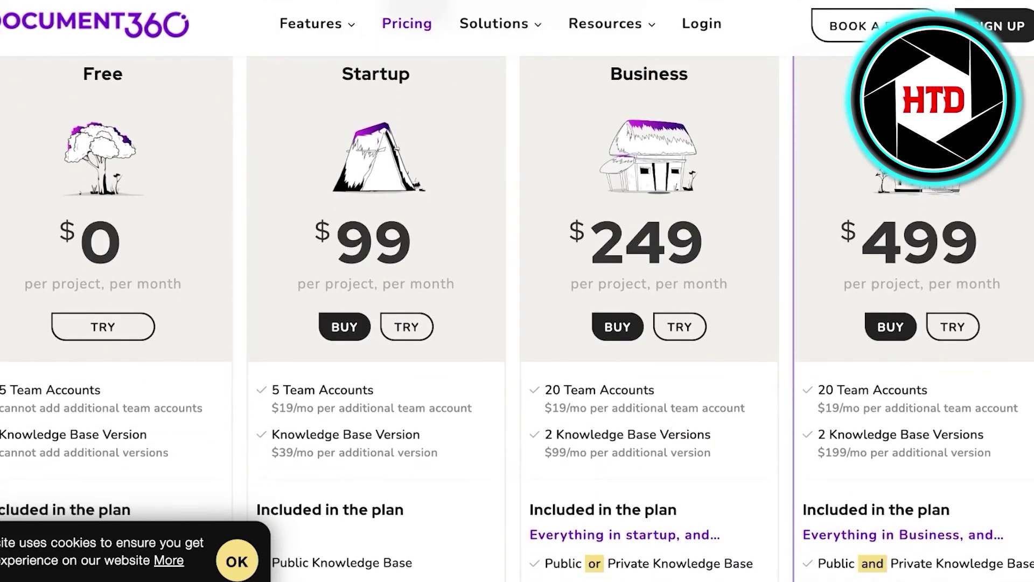
pyautogui.scroll(-10, 517, 302)
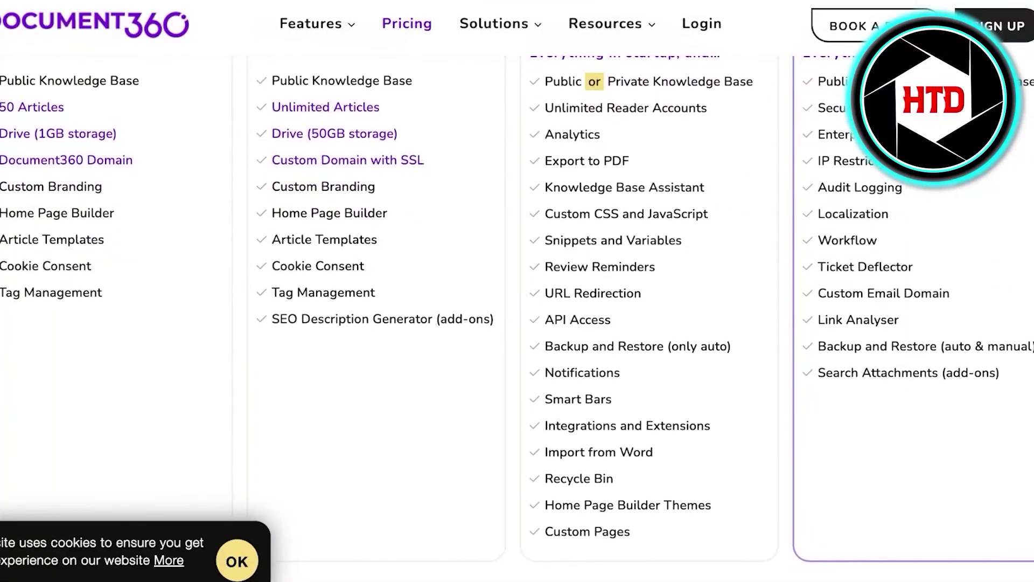
pyautogui.scroll(4, 517, 302)
pyautogui.scroll(-2, 517, 323)
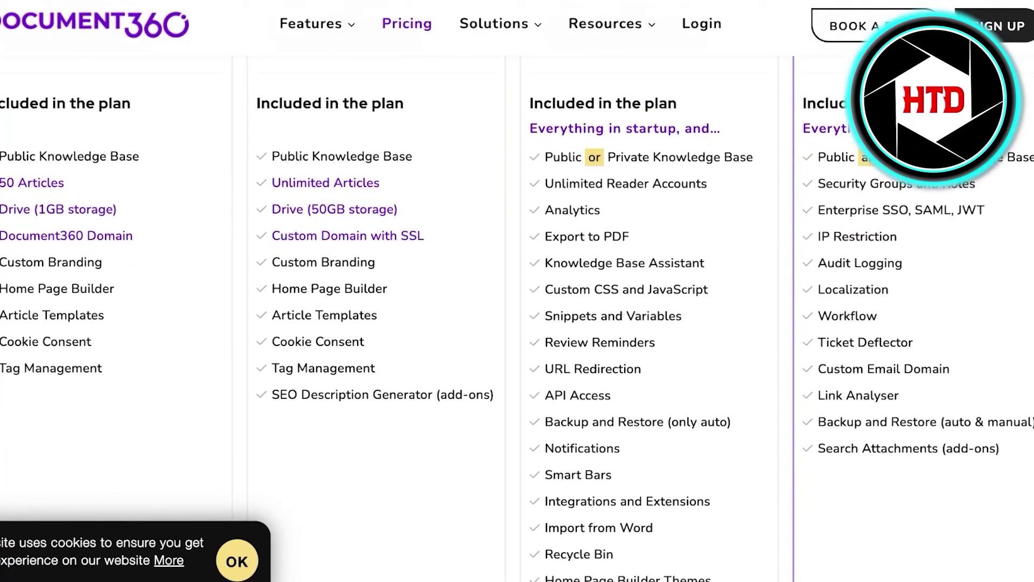
pyautogui.scroll(-1, 517, 324)
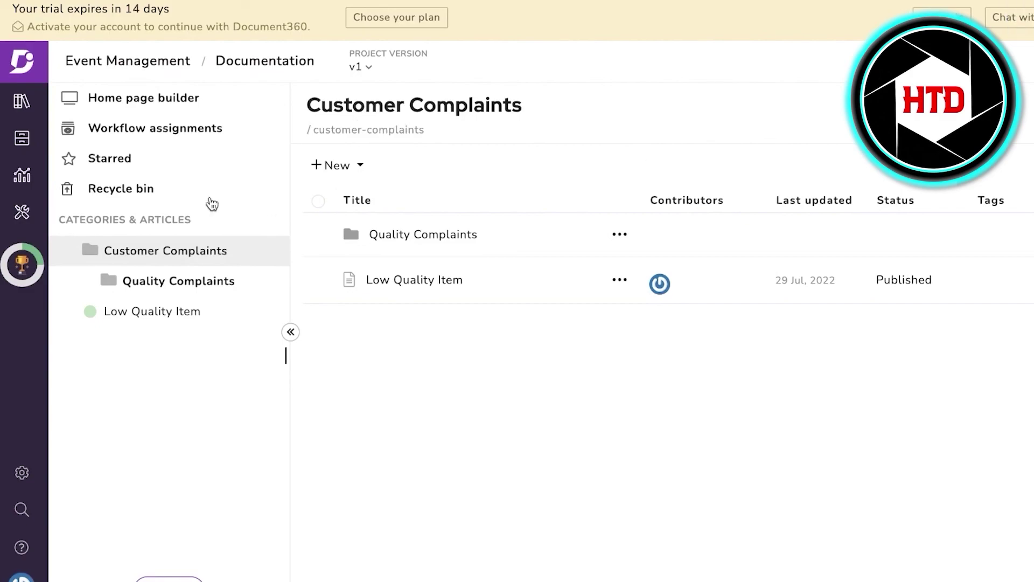
pyautogui.click(42, 60)
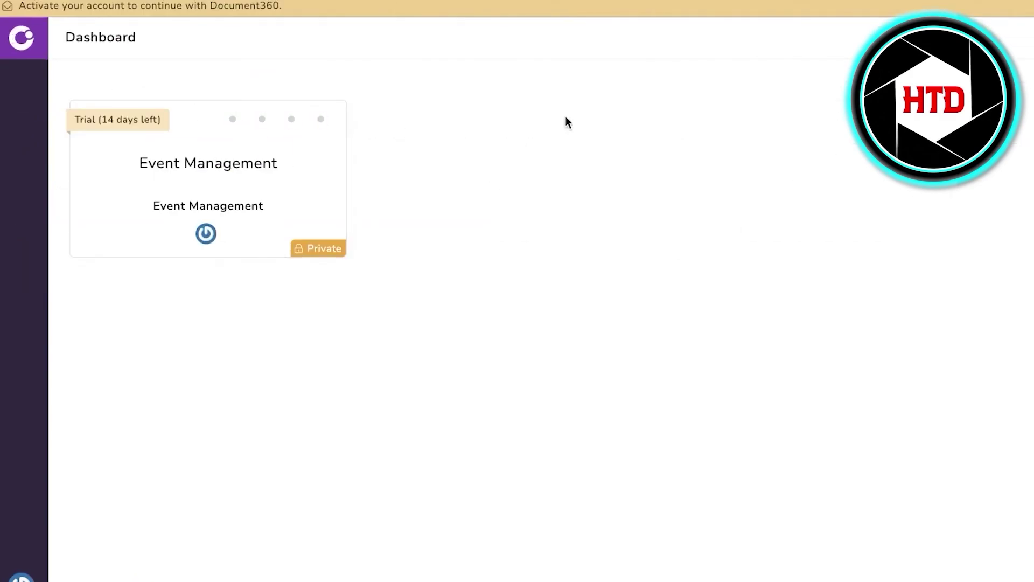
pyautogui.moveTo(182, 194)
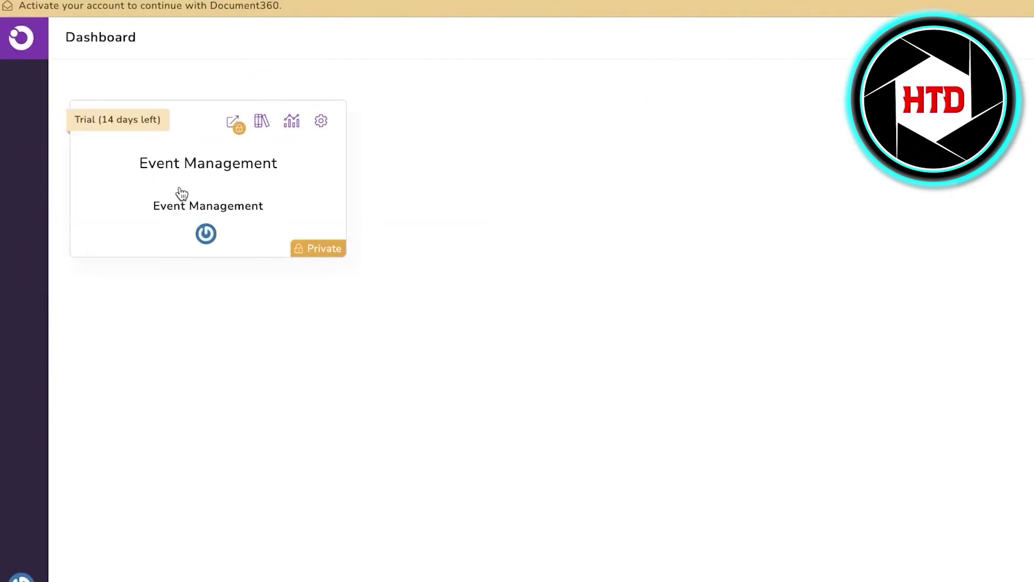
pyautogui.click(142, 203)
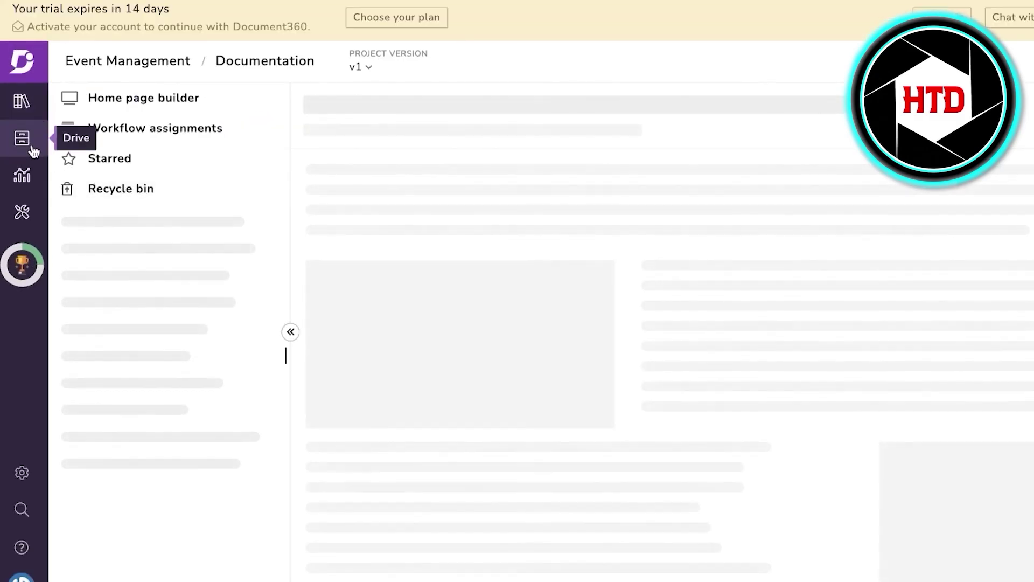